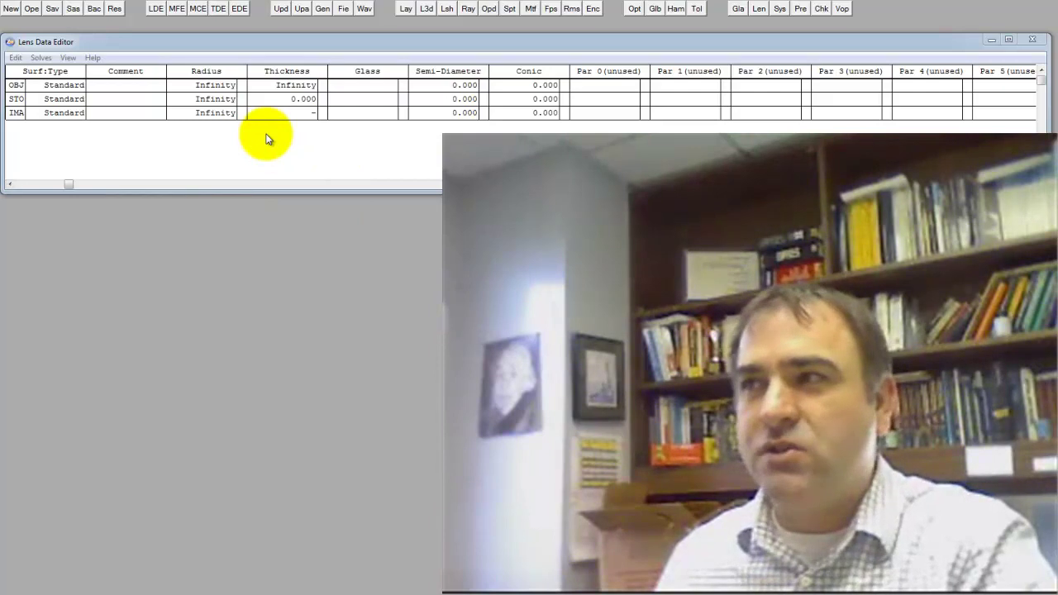
Open the Cooke 40 degree field.zmx sample from Samples > Sequential > Objectives
left_click(31, 8)
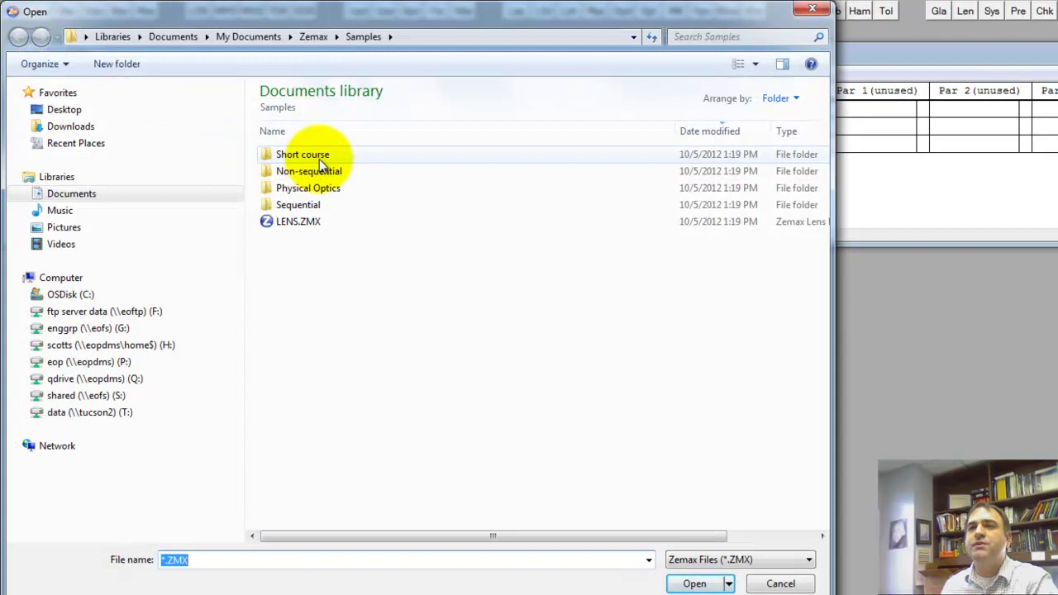
left_click(302, 204)
double_click(302, 204)
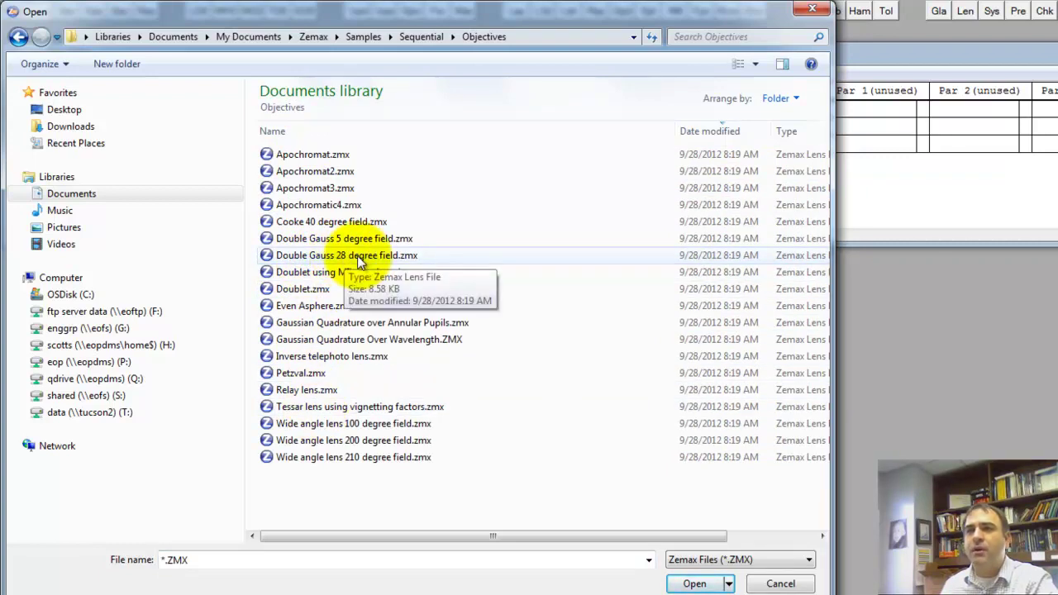
double_click(345, 224)
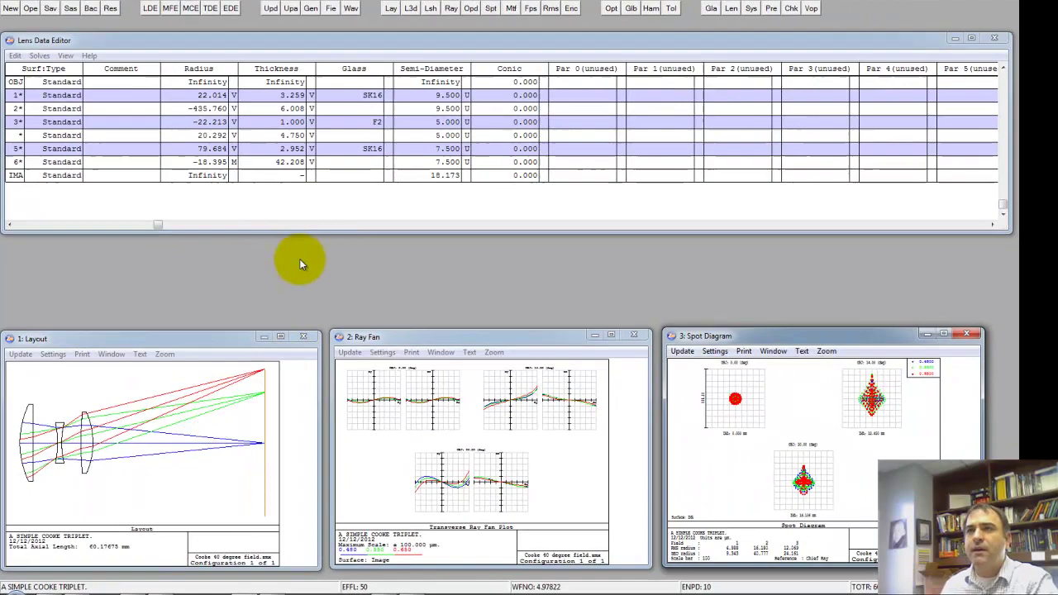
Review the current field definitions and the top field's image point in the layout
left_click(330, 9)
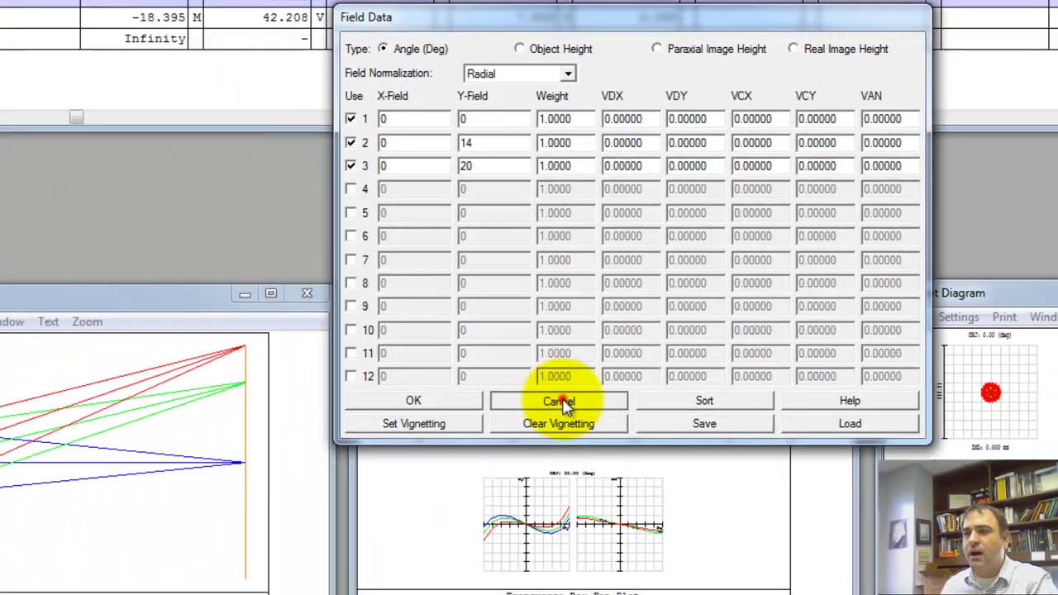
left_click(402, 525)
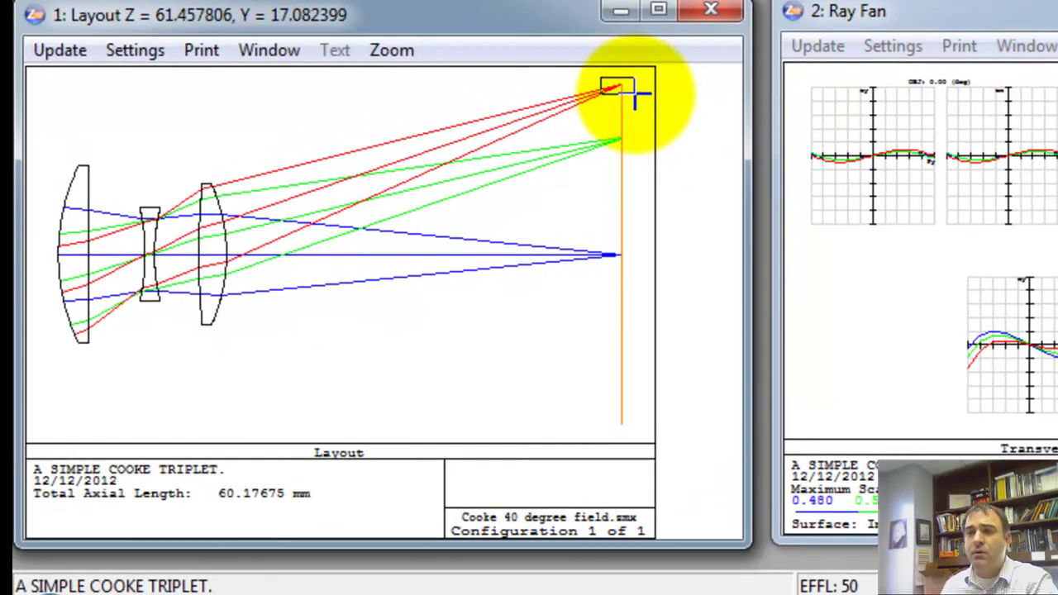
left_click_drag(634, 97, 638, 99)
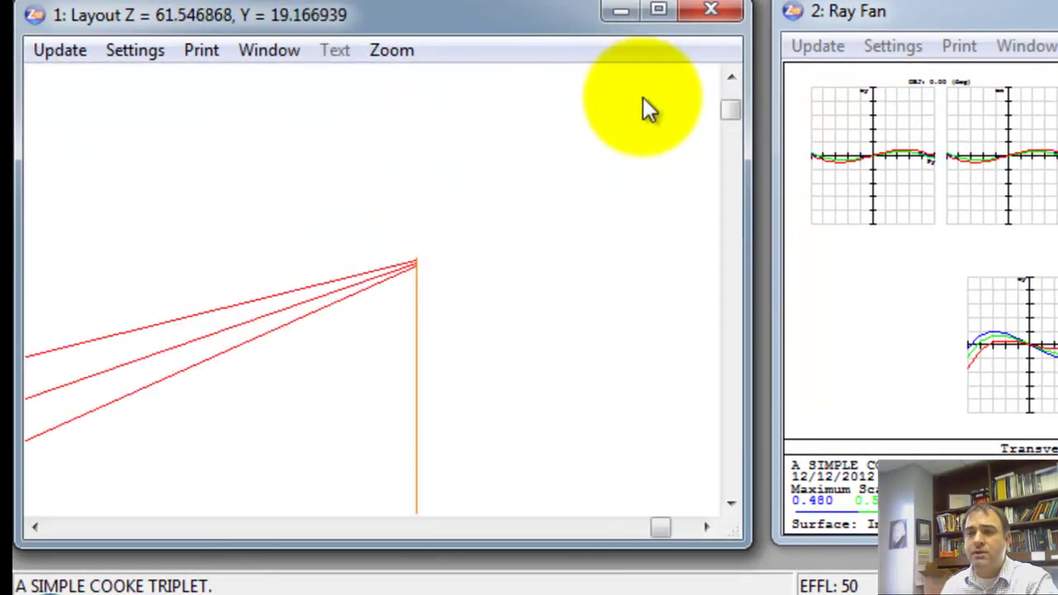
left_click(416, 263)
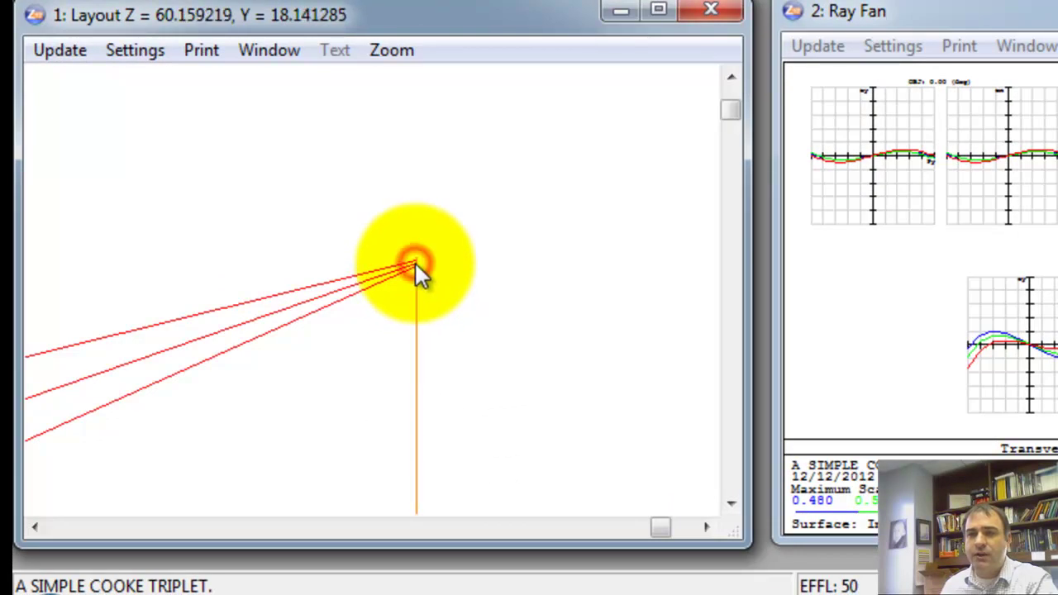
left_click(284, 17)
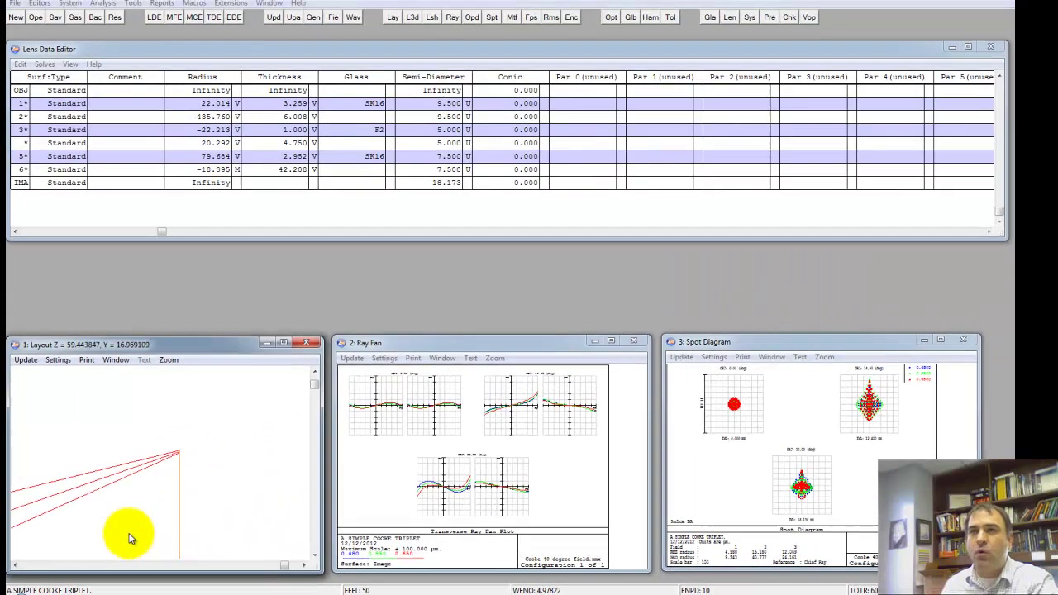
Switch fields to Real Image Height with Y values 0, 10 and 18, then restore the layout view
left_click(333, 16)
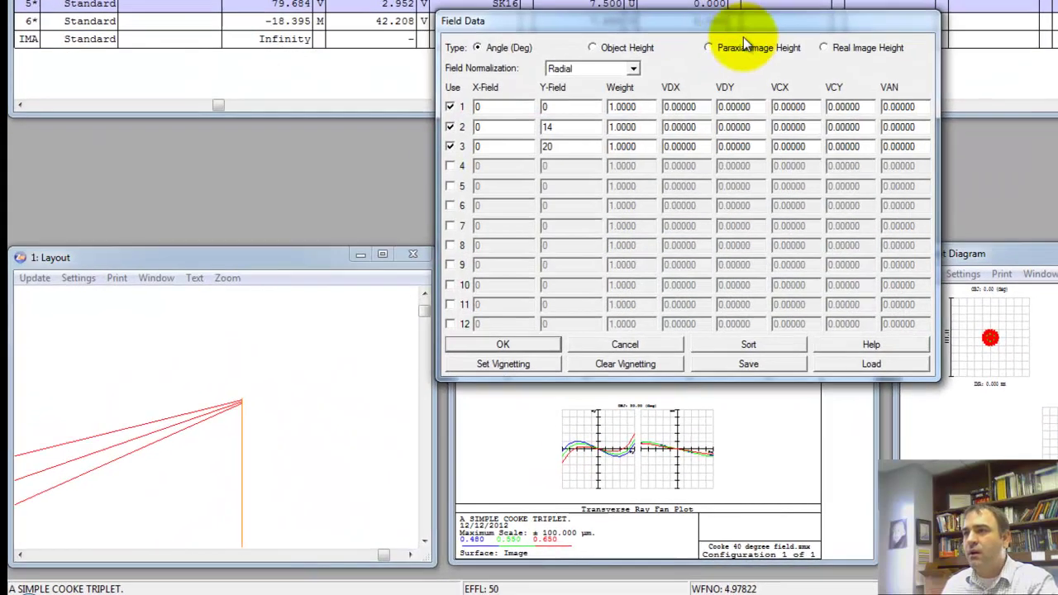
left_click(846, 46)
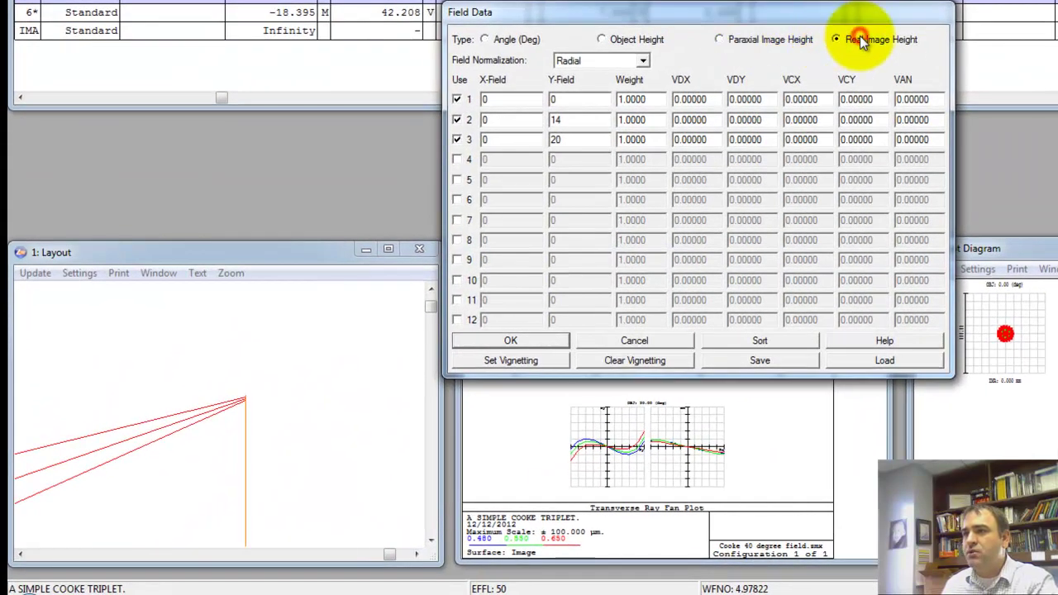
left_click(559, 148)
double_click(567, 139)
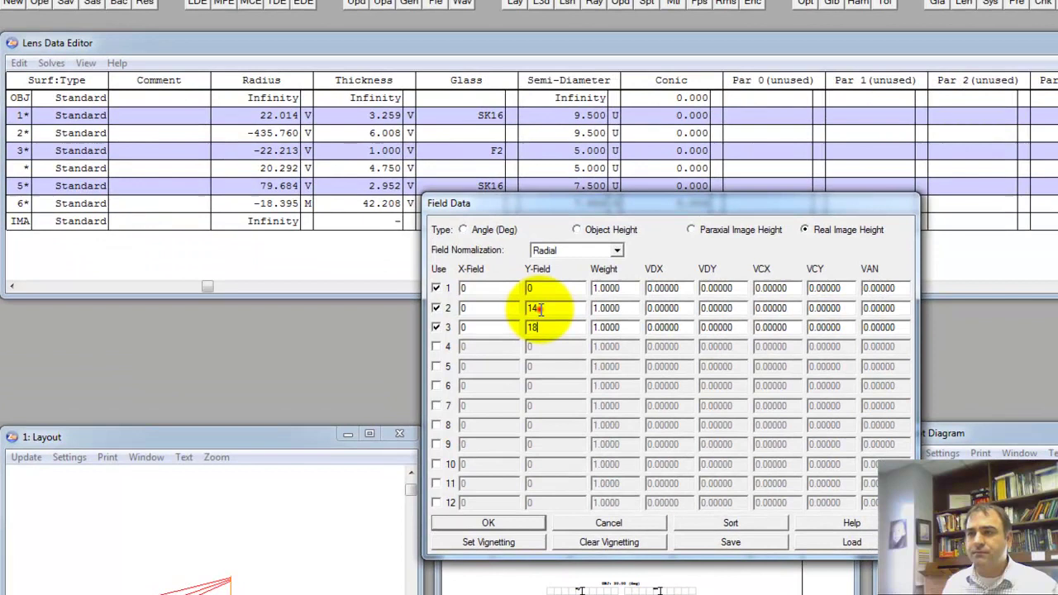
key("BackSpace")
type("0")
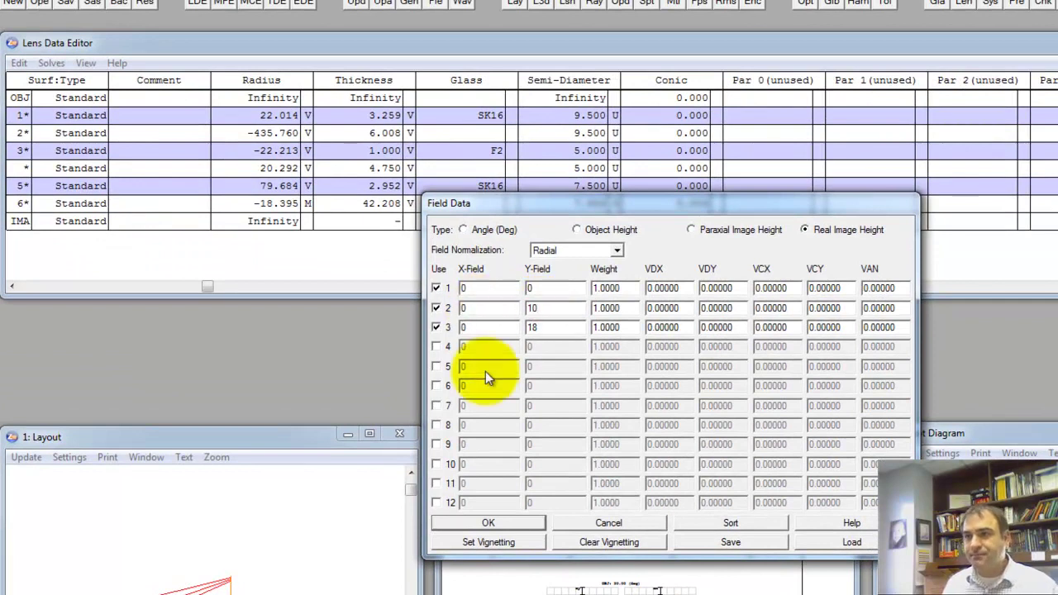
left_click(488, 522)
left_click(331, 464)
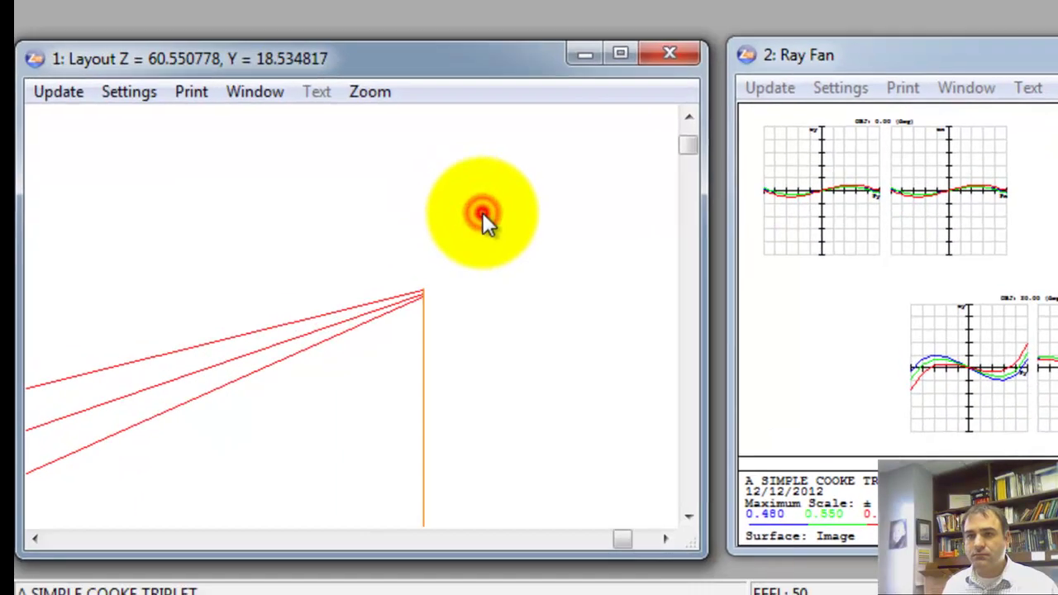
left_click(298, 526)
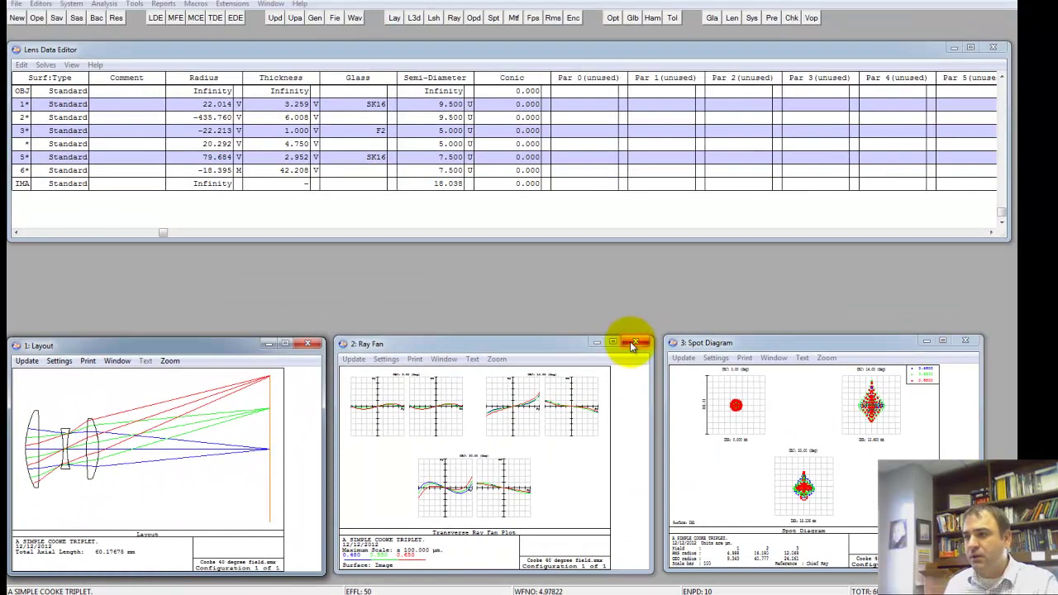
Close the ray fan and spot diagram plots and hide the Comment column
left_click(629, 341)
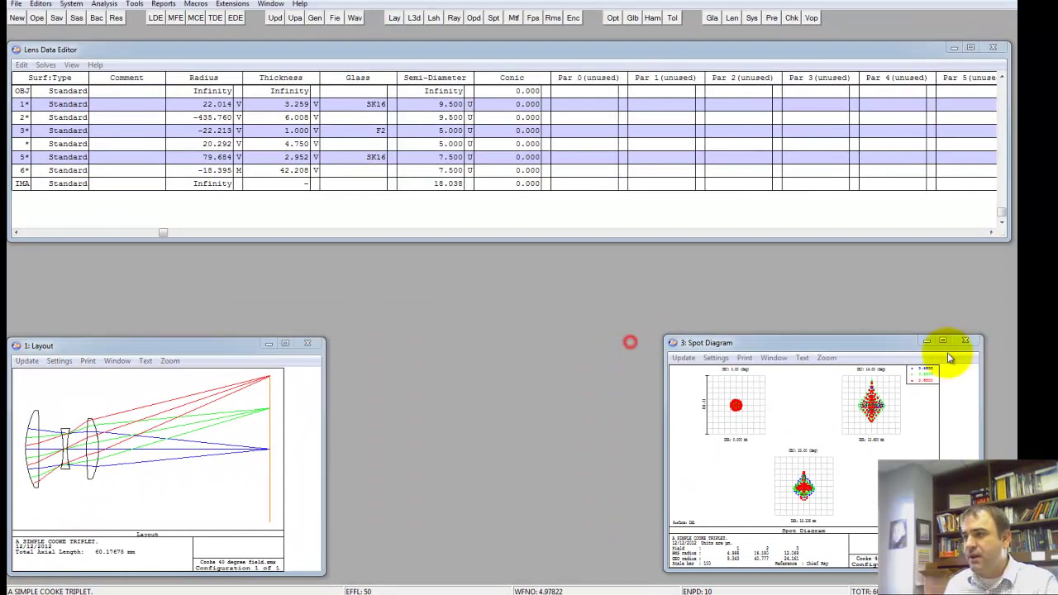
left_click(965, 340)
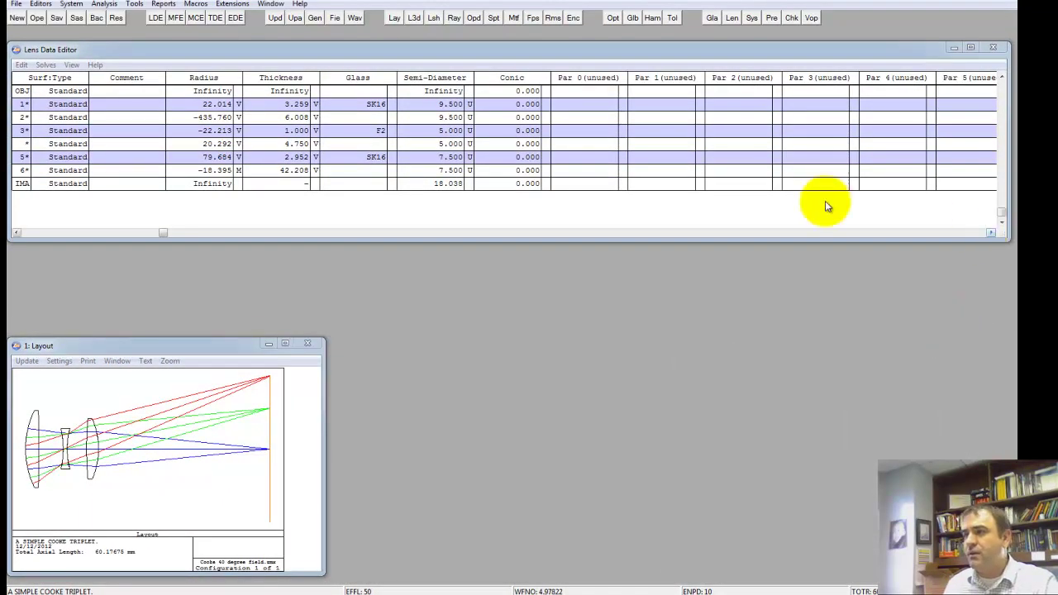
left_click(107, 90)
left_click(72, 64)
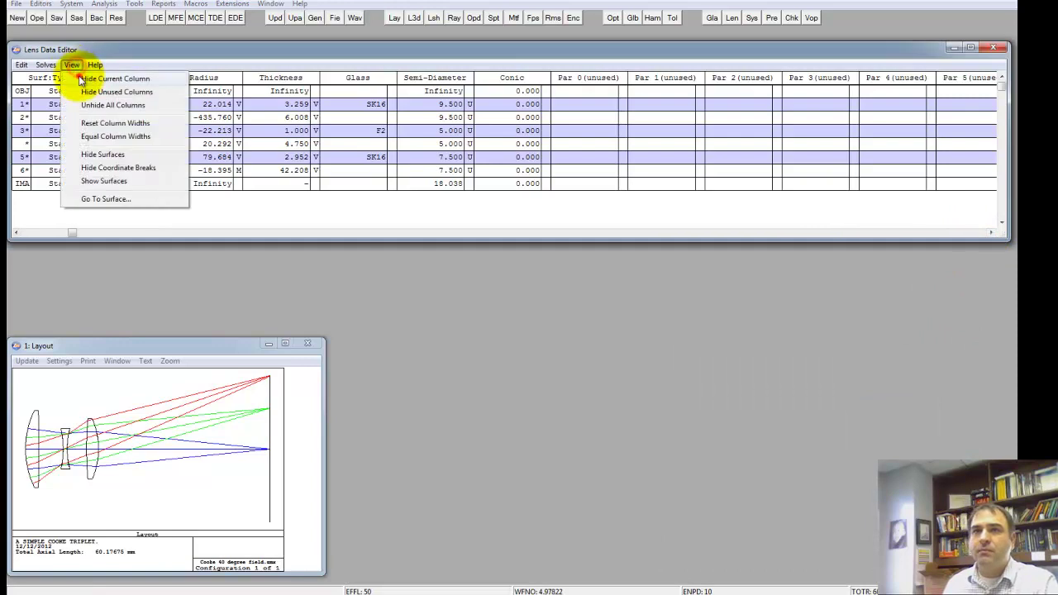
left_click(79, 79)
left_click_drag(1005, 238, 986, 224)
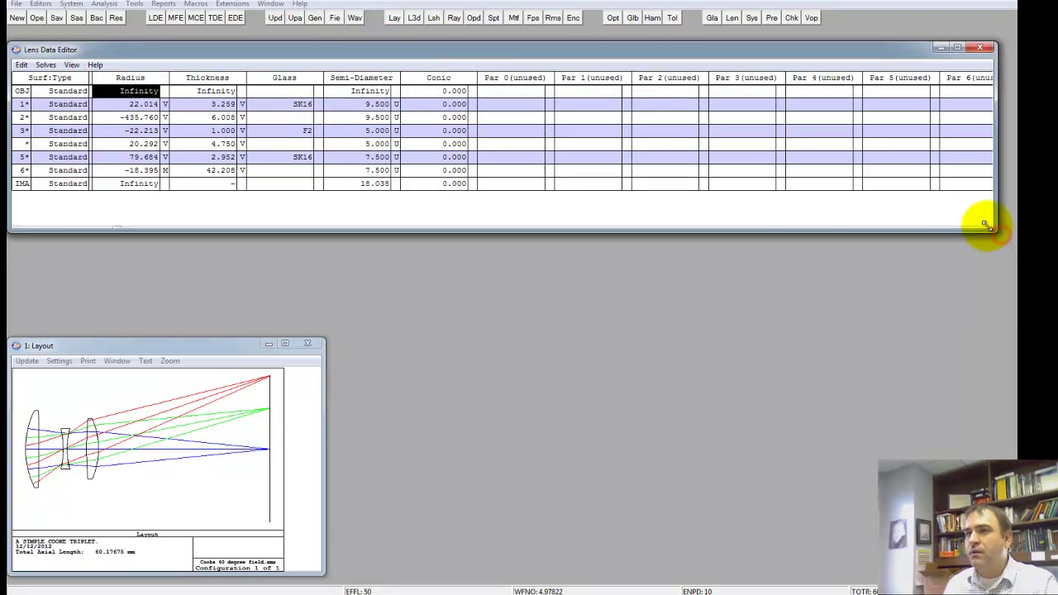
Hide the Conic and Par 0 columns and move the layout plot over the lens data
left_click(444, 91)
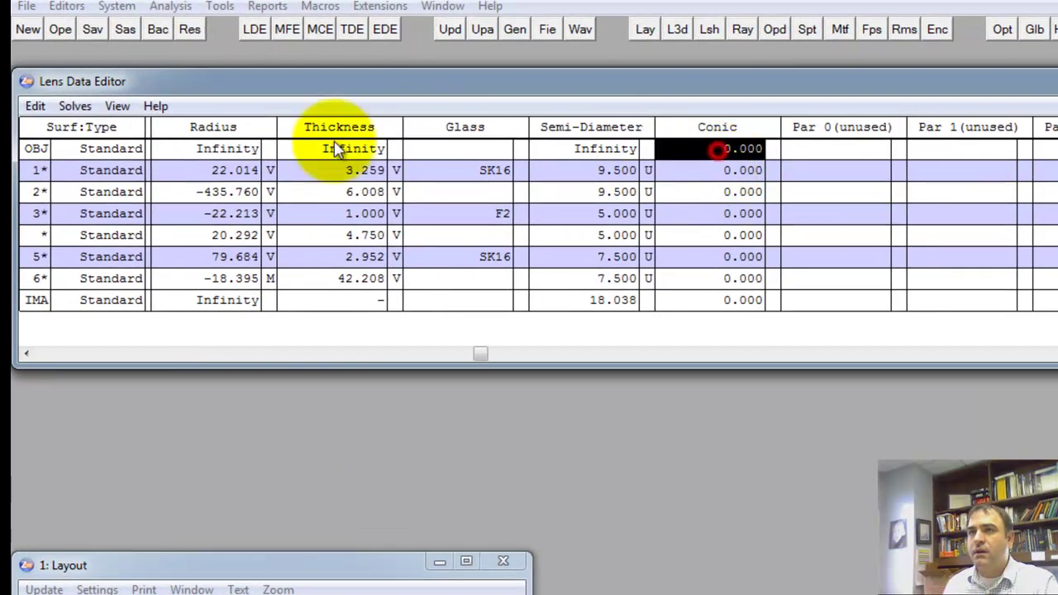
left_click(117, 106)
left_click(124, 128)
left_click(120, 106)
left_click(123, 128)
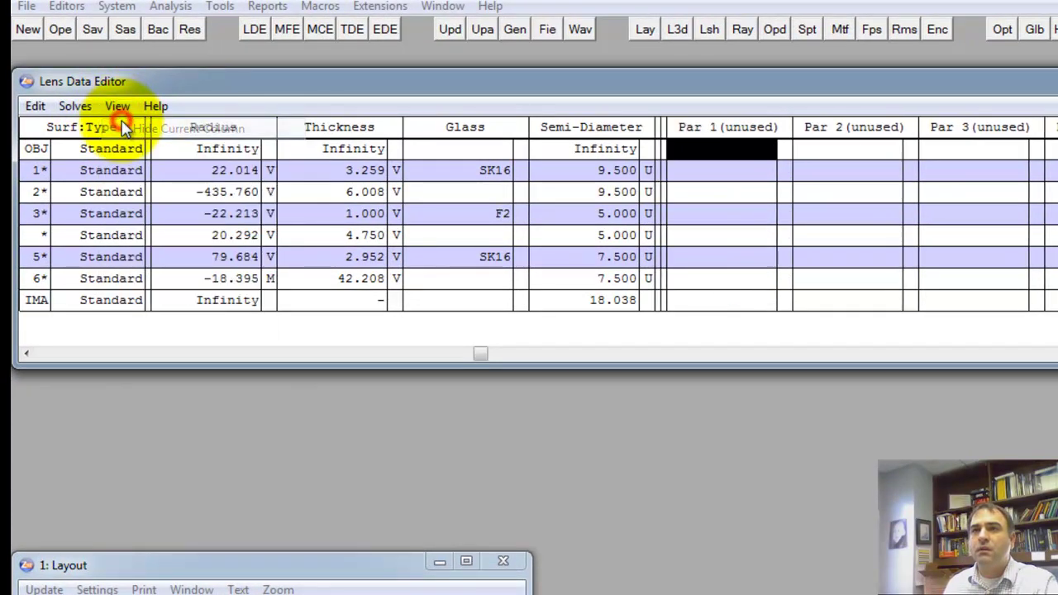
left_click_drag(161, 565, 167, 338)
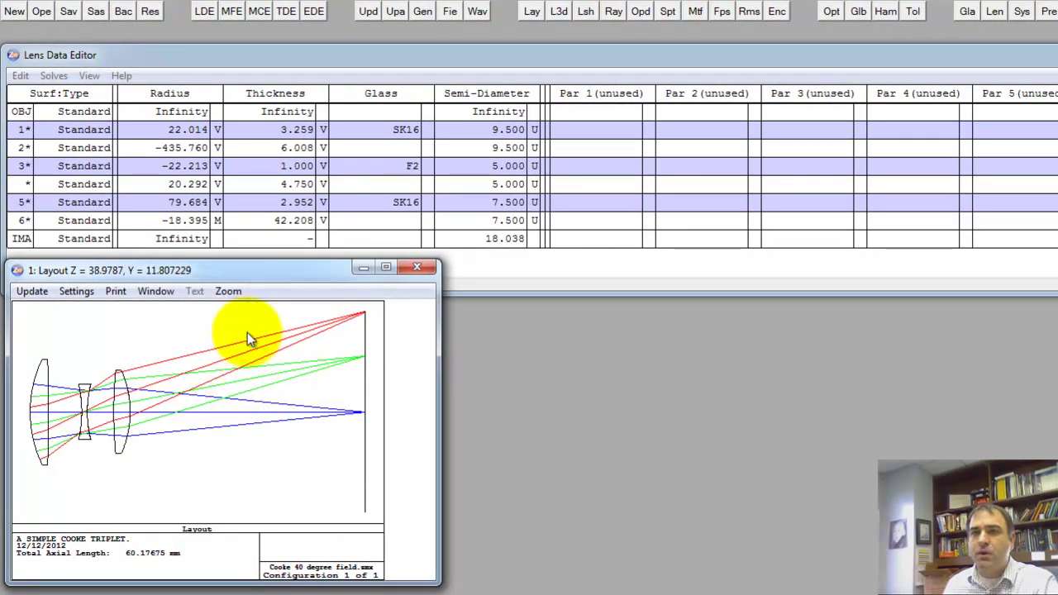
left_click(128, 417)
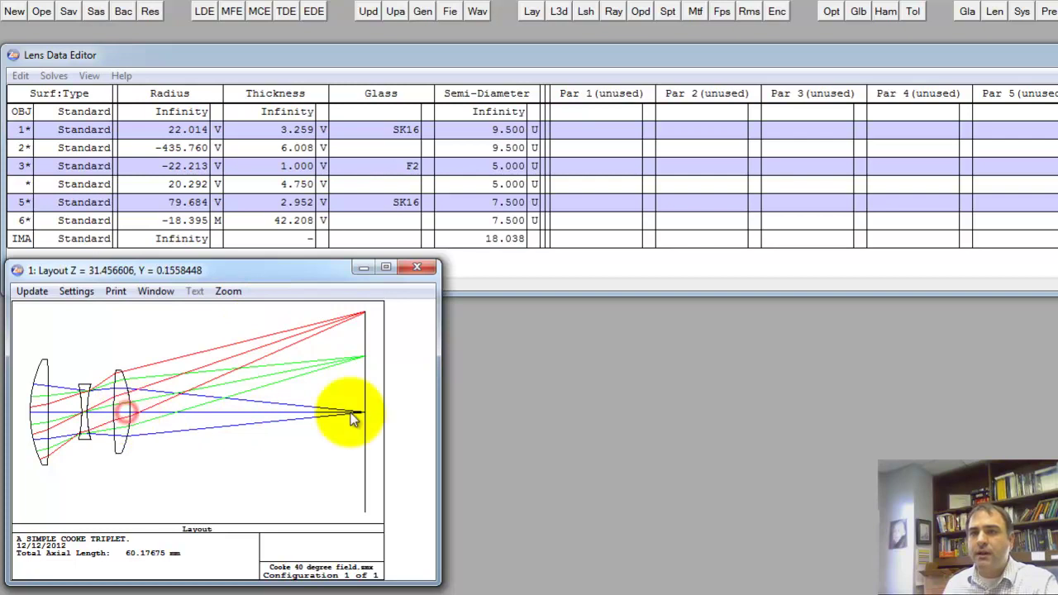
left_click(363, 411)
Insert a single Standard surface 7 before the image plane and review its properties
left_click_drag(286, 271, 286, 345)
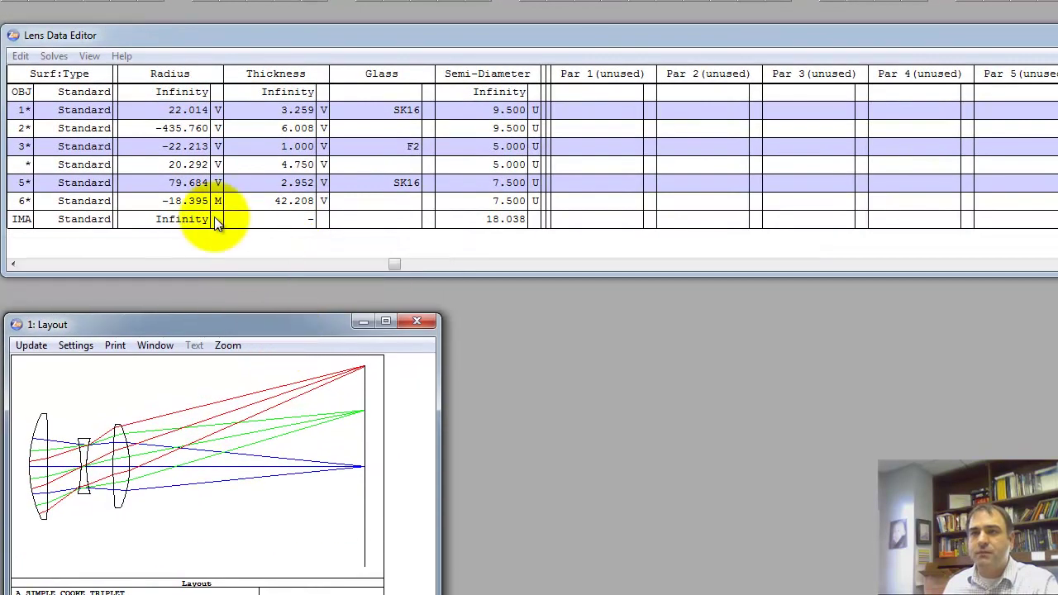
left_click(183, 220)
key("Insert")
key("Insert")
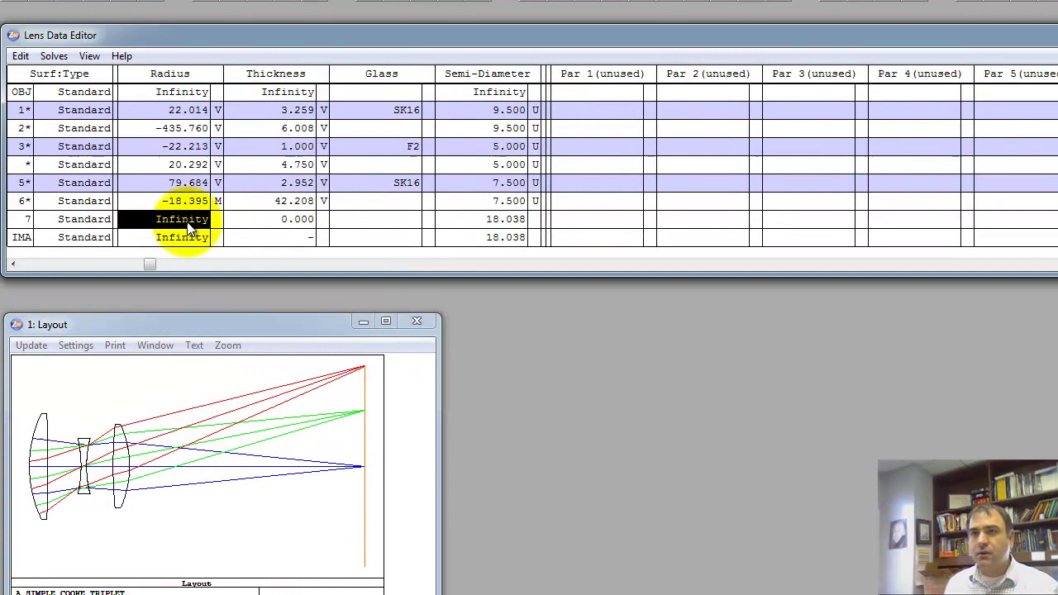
key("Delete")
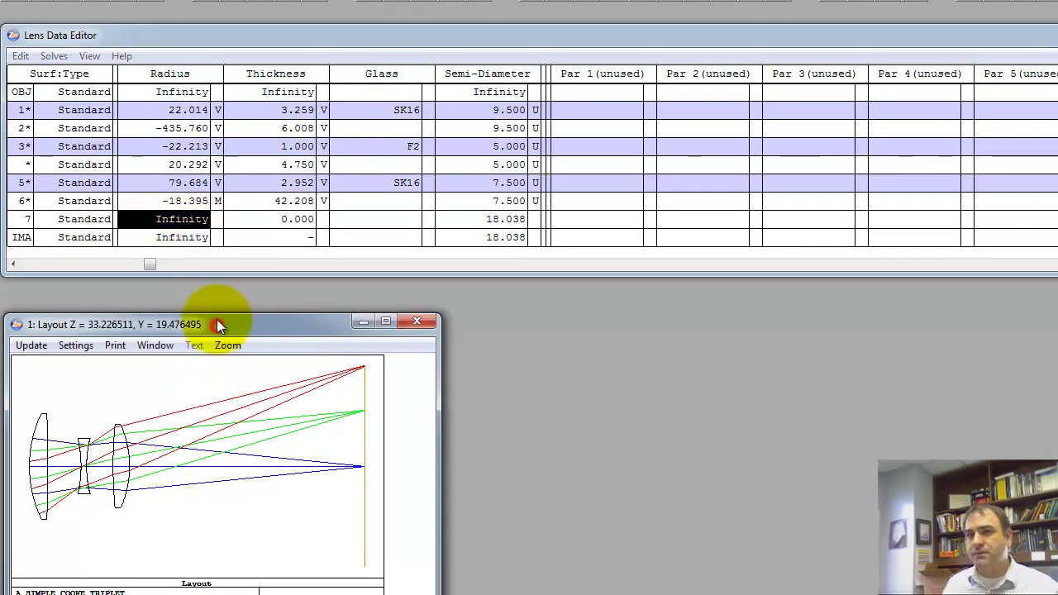
left_click_drag(216, 319, 216, 293)
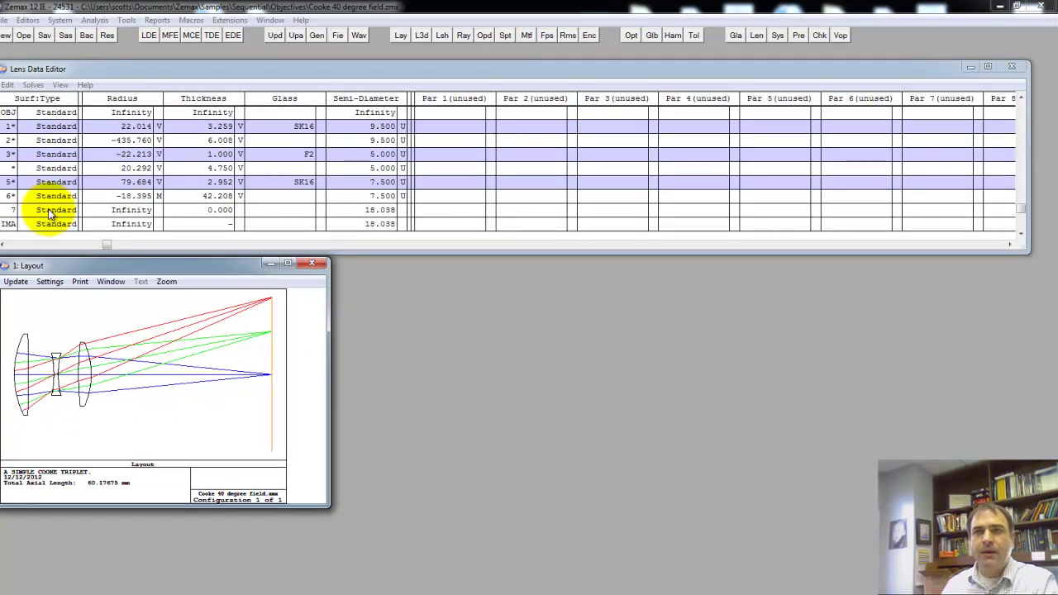
double_click(50, 211)
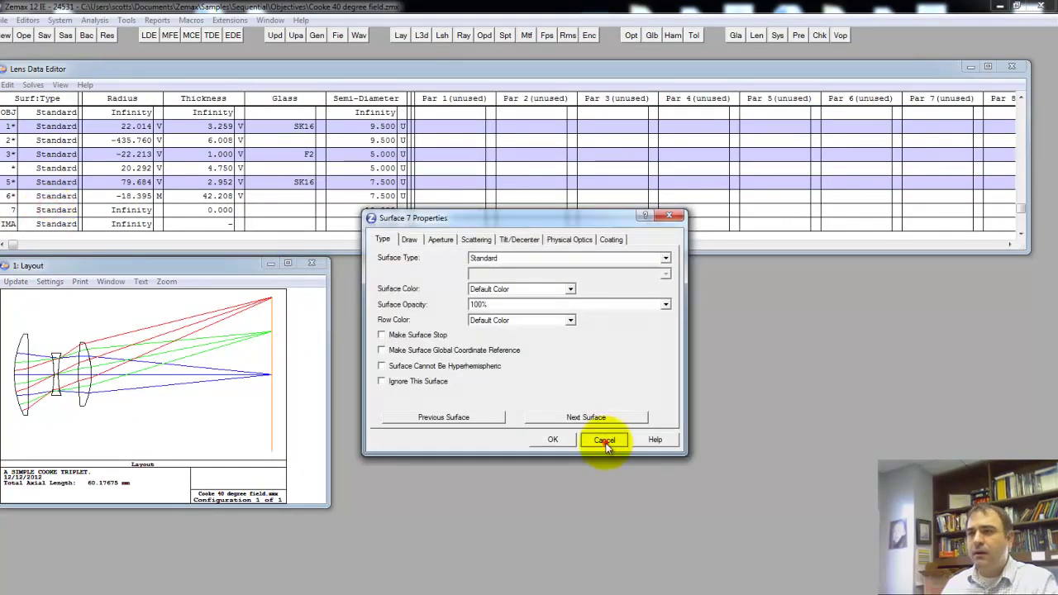
left_click(604, 440)
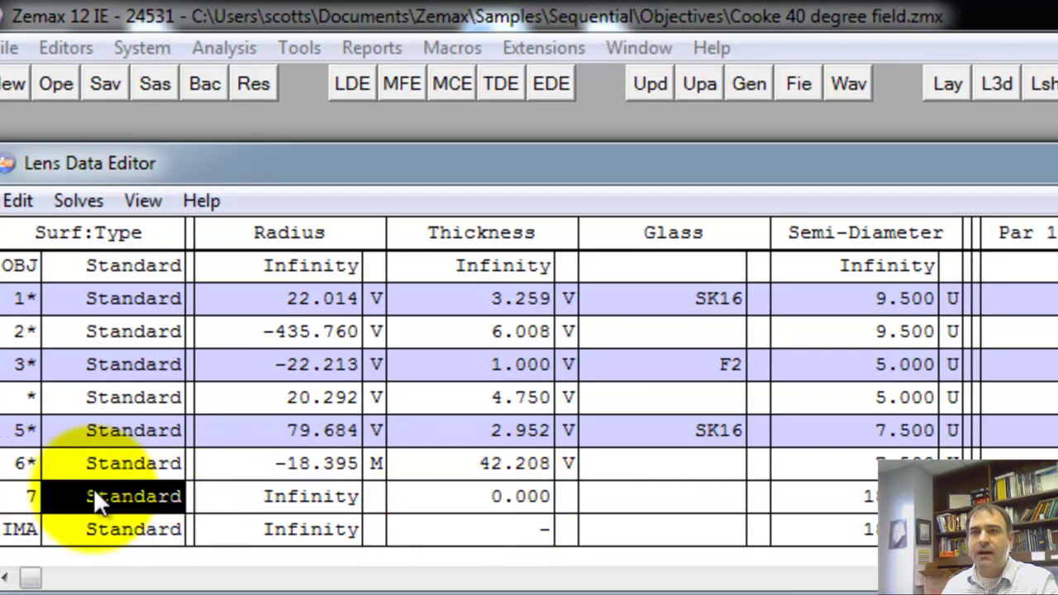
Set surface 7's thickness to 20, redraw the layout, and select surface 6's 42.208 thickness
left_click(507, 512)
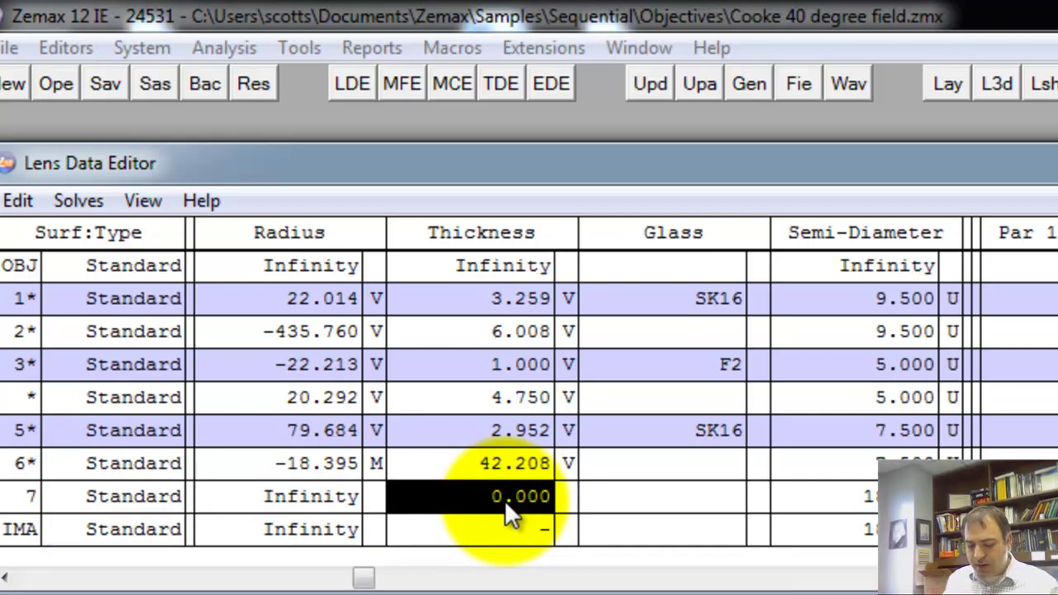
type("20")
key("Return")
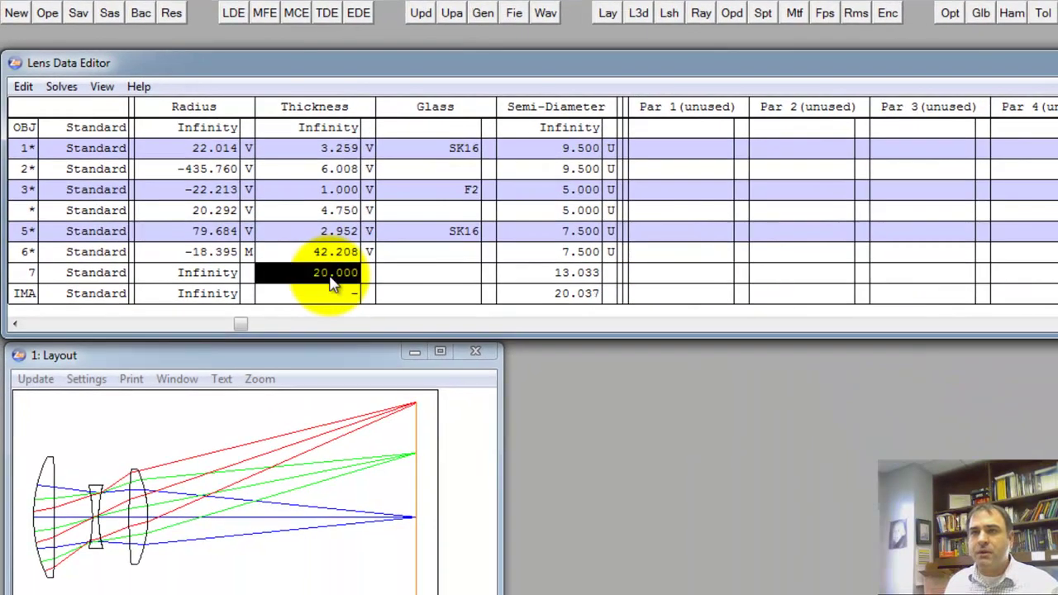
left_click(329, 457)
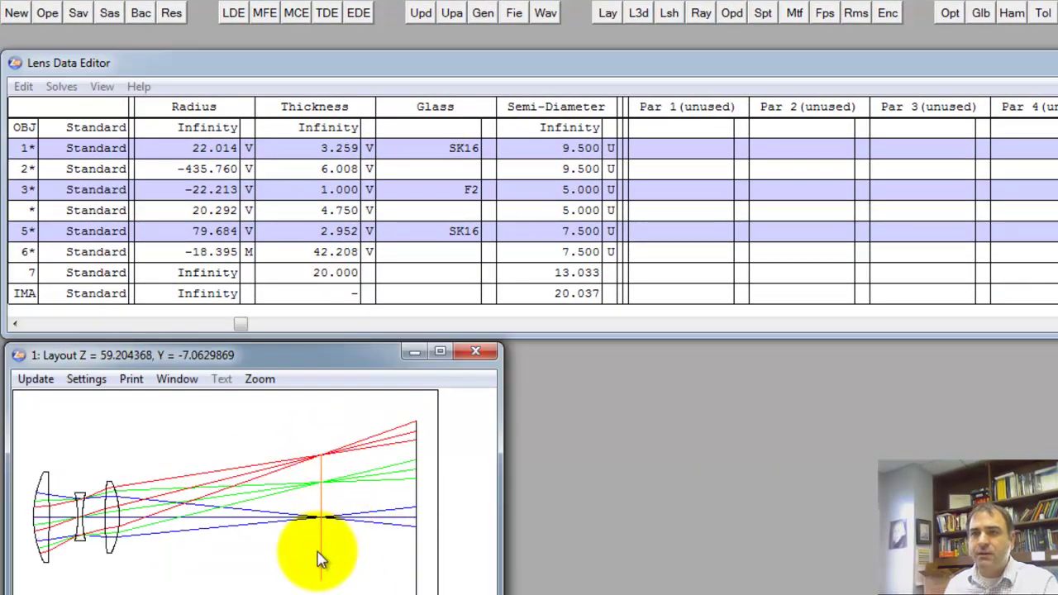
left_click(321, 250)
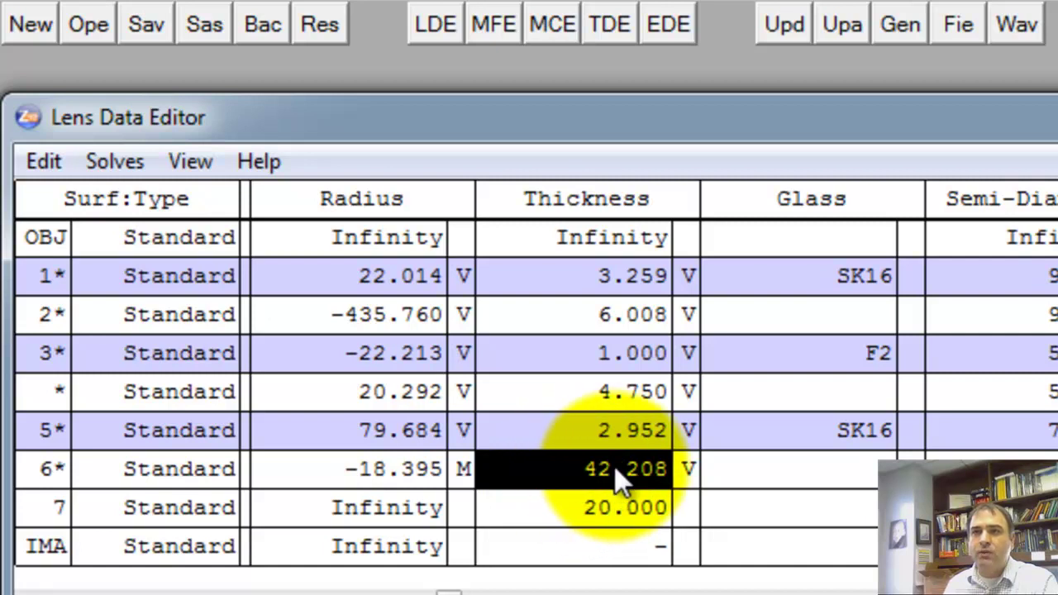
left_click(592, 468)
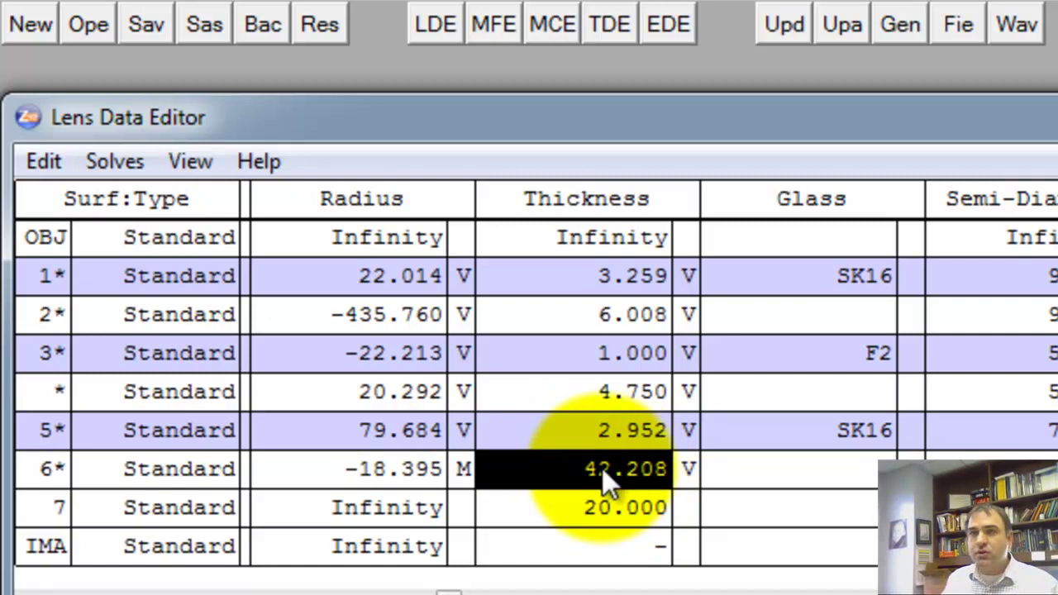
Try +20 and then -20 on surface 6's thickness, dismissing the image height error and reverting
type("+")
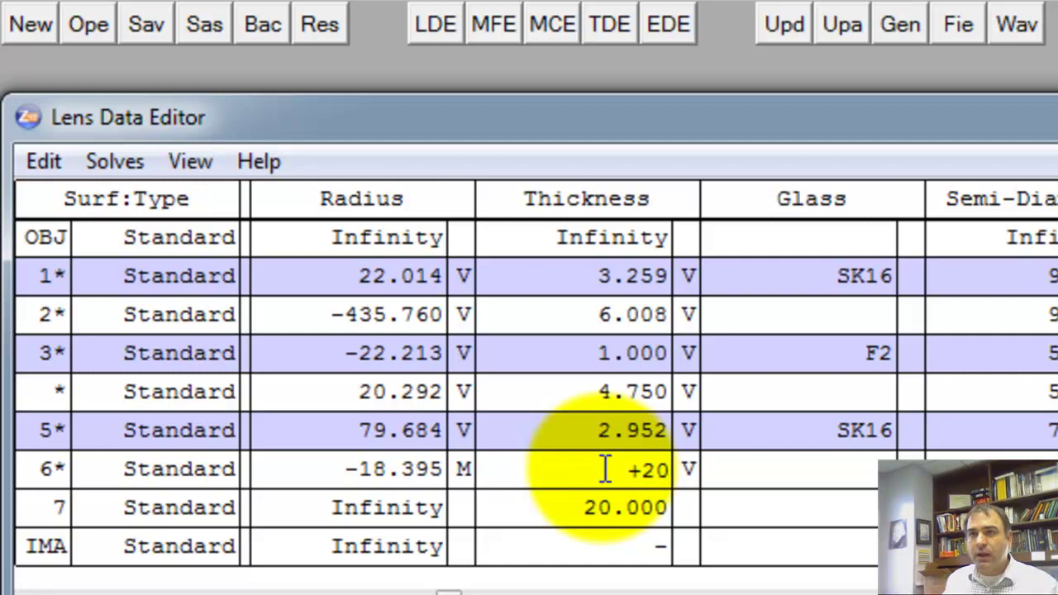
type("20")
key("Return")
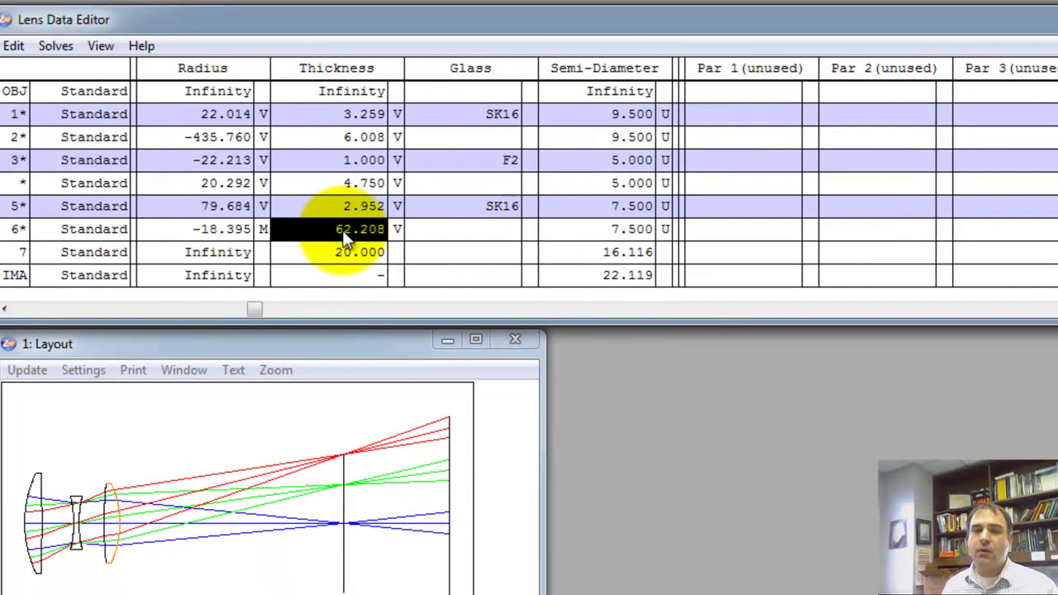
left_click(361, 399)
double_click(358, 429)
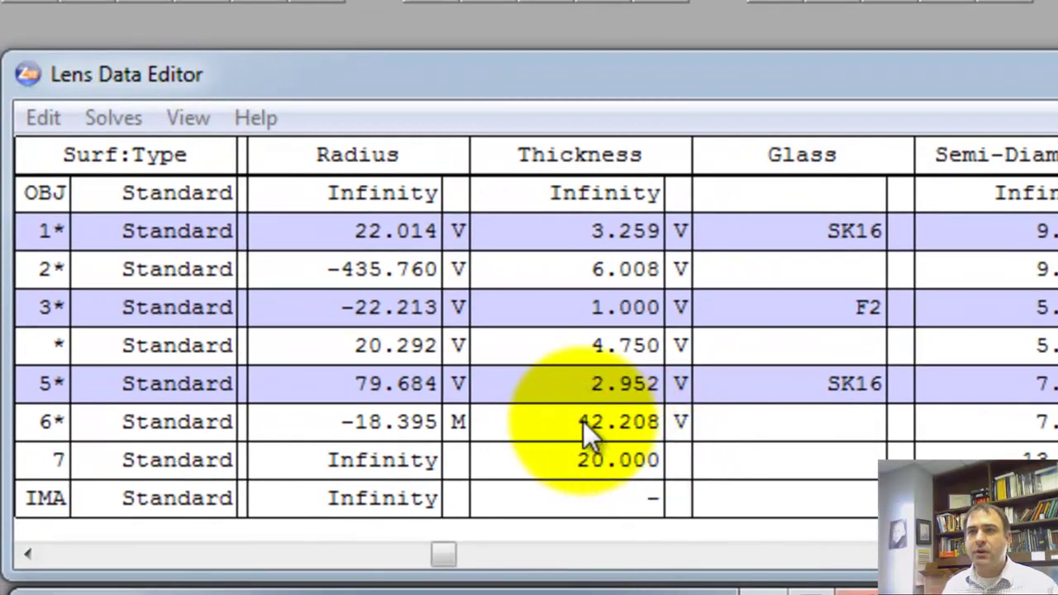
left_click(542, 387)
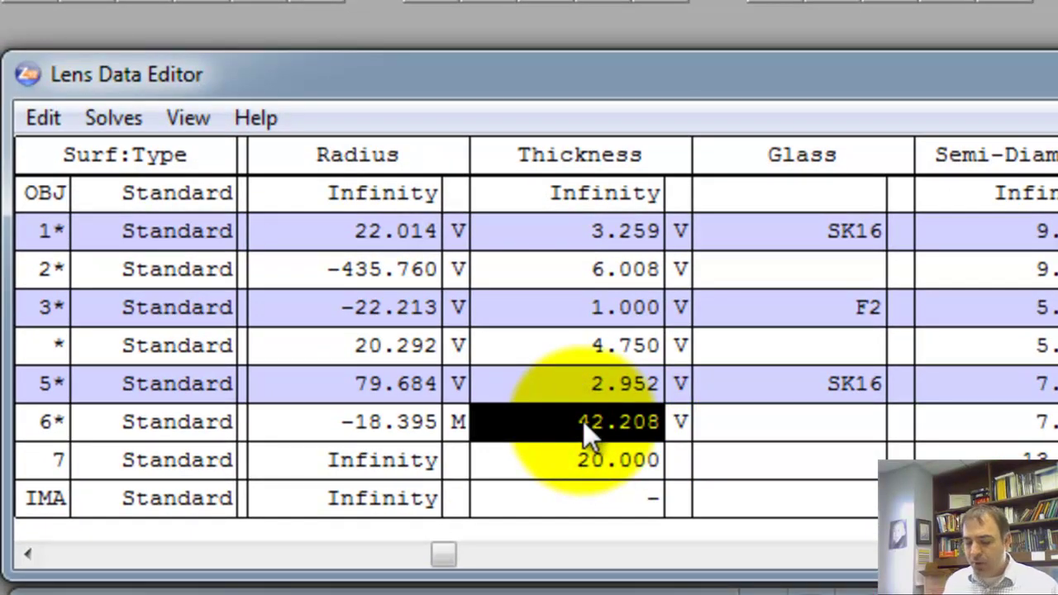
type("-20")
key("Return")
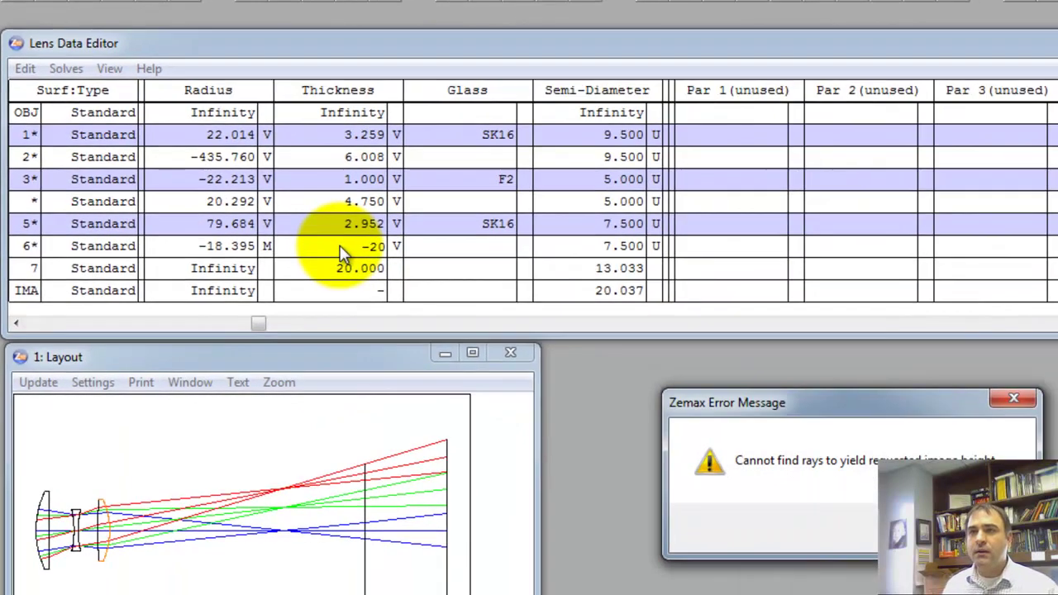
left_click(992, 533)
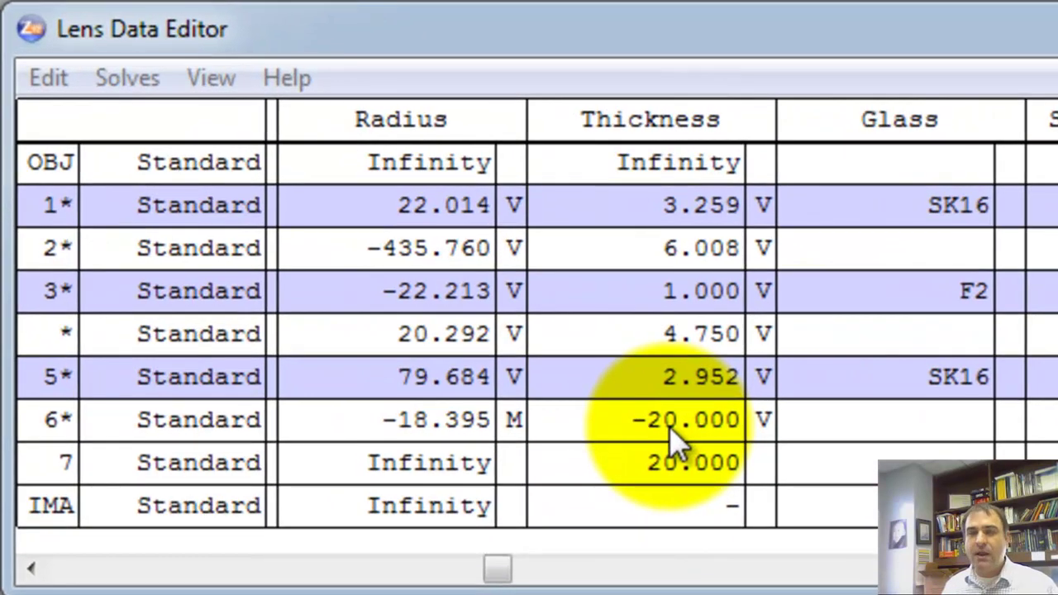
left_click(671, 427)
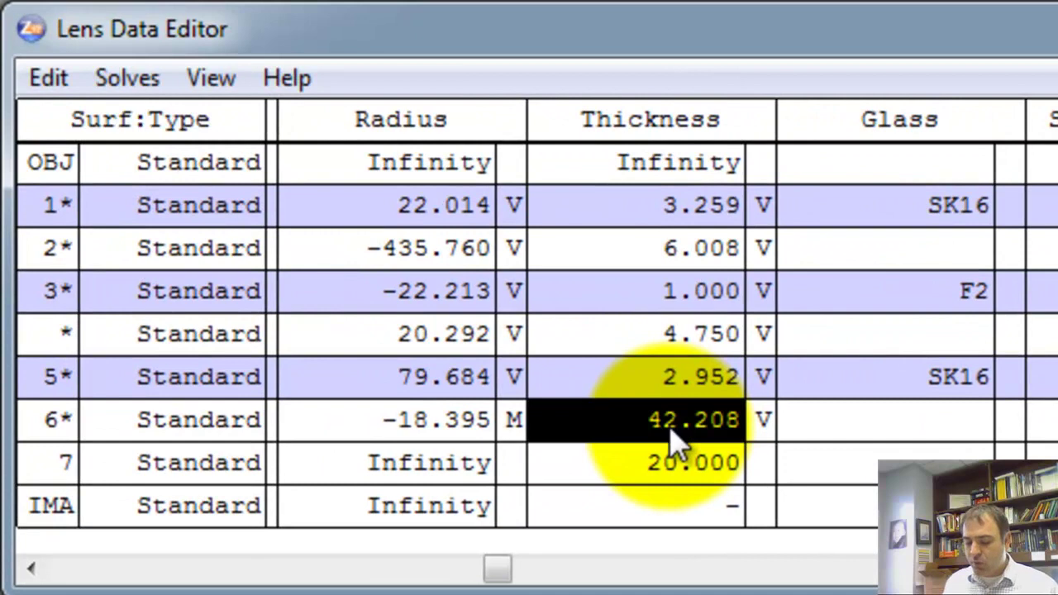
Enter +-40 in surface 6's thickness so it becomes 22.208
left_click(672, 425)
type("+-4")
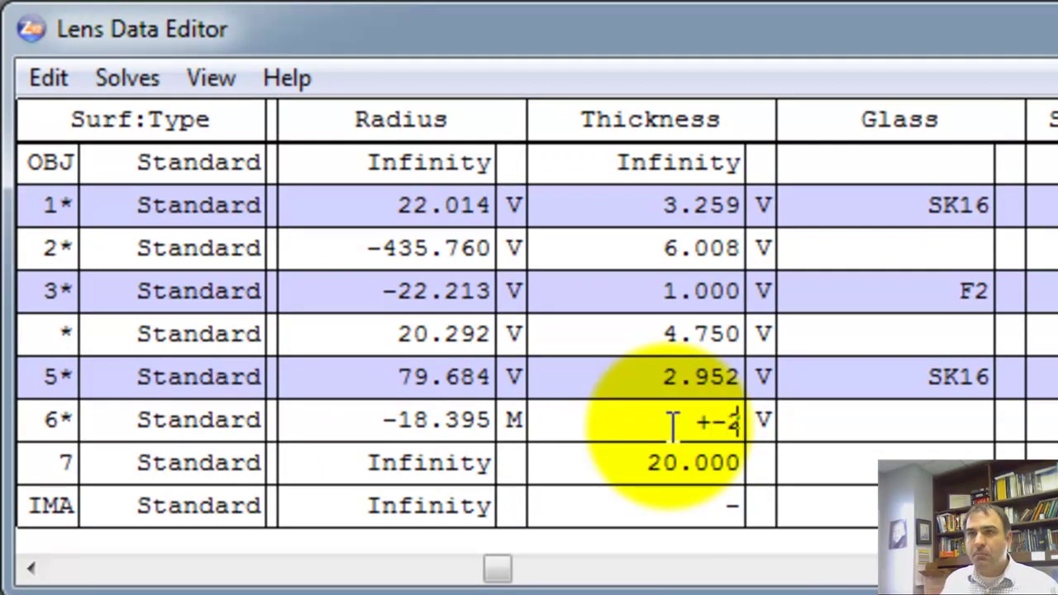
type("0")
key("Return")
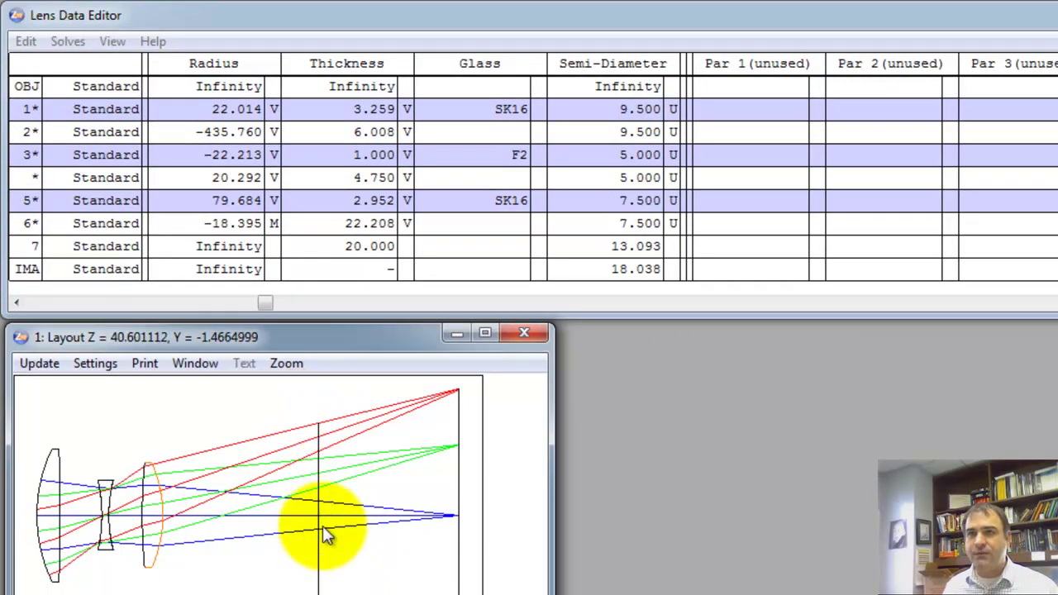
Save the lens design on the Desktop under the name temp
left_click(116, 5)
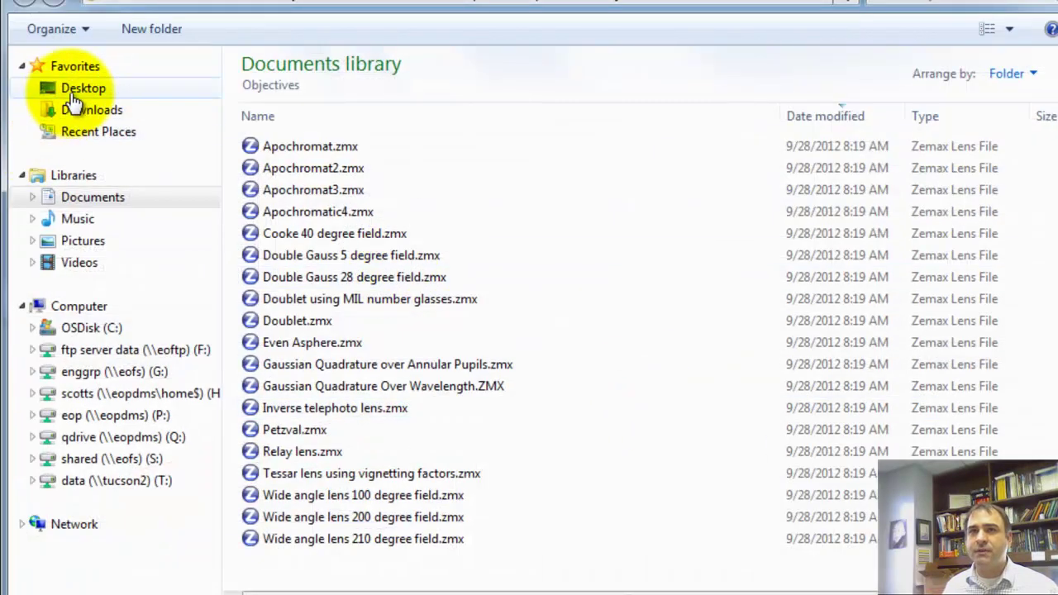
left_click(73, 97)
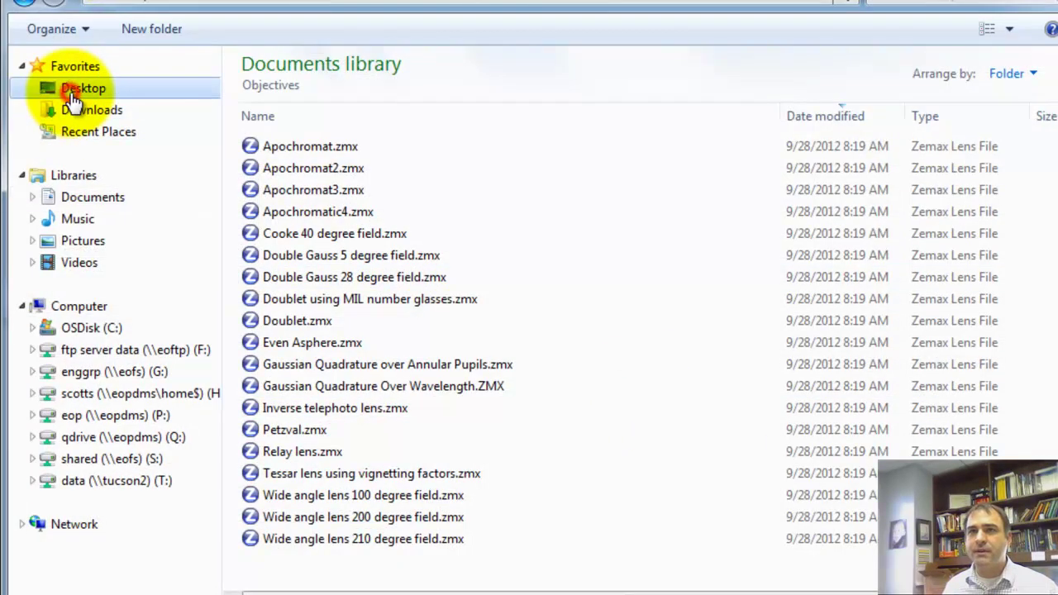
left_click(245, 495)
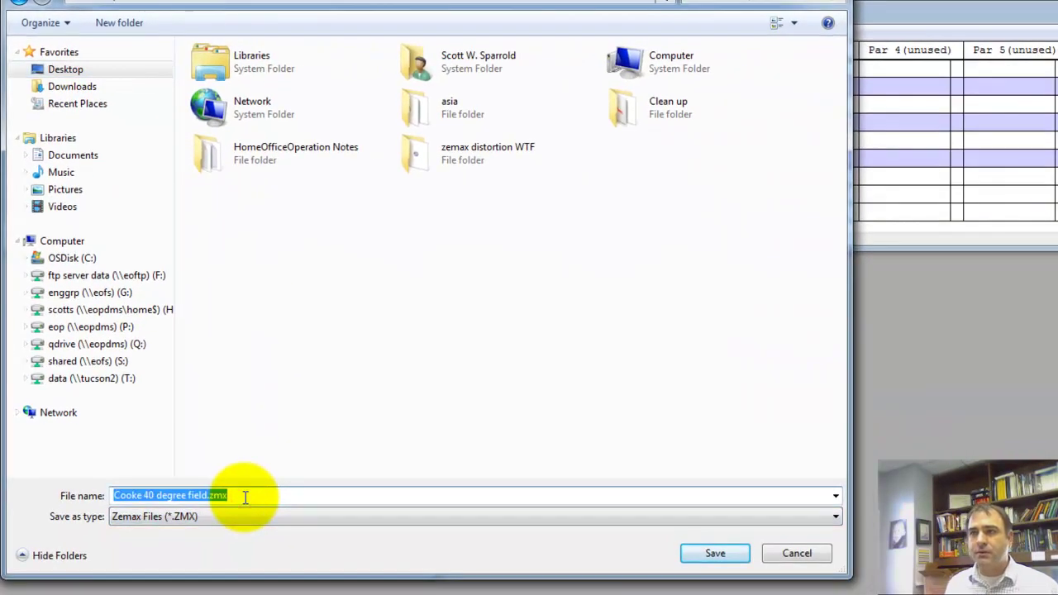
type("temp")
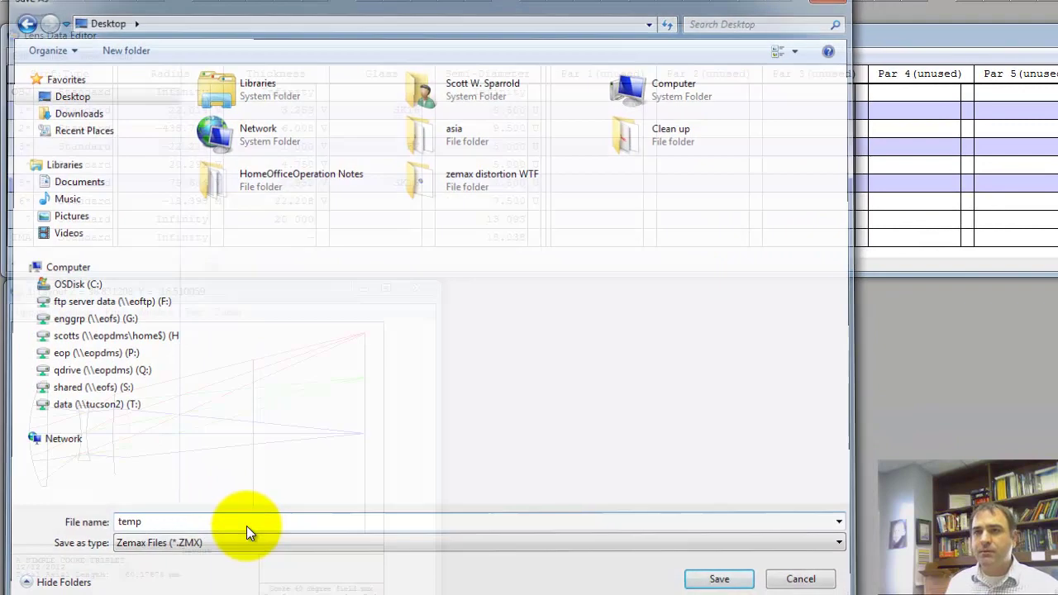
key("Return")
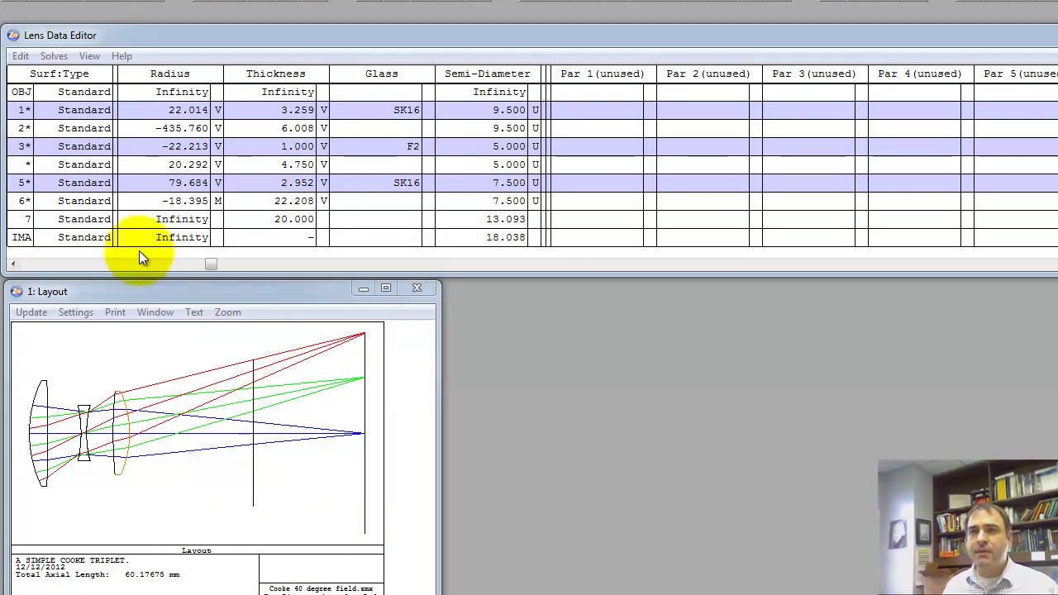
left_click(76, 219)
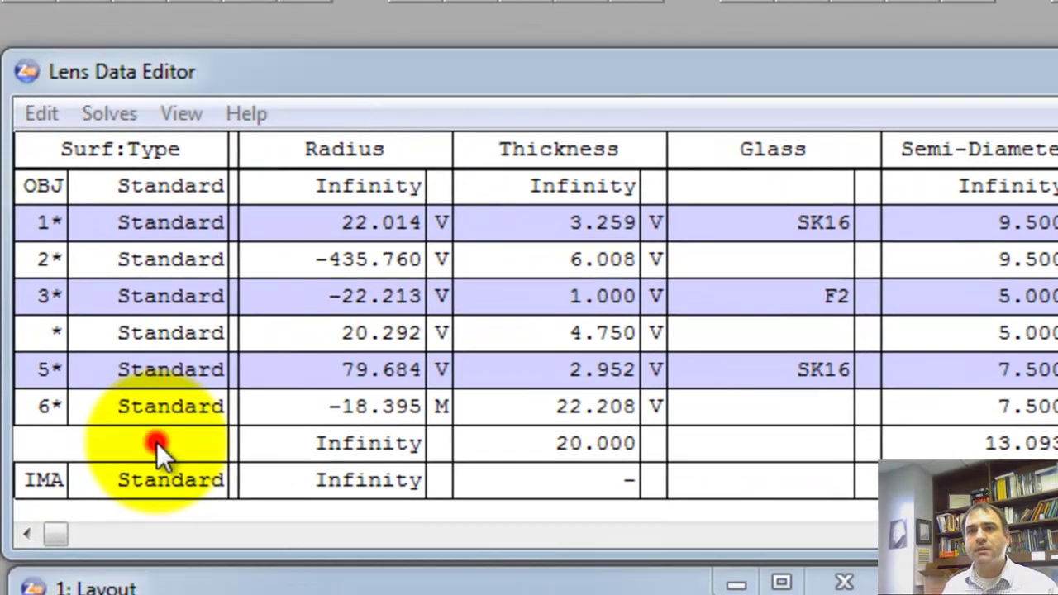
Give surface 7 a Before Surface Tilt X of 45 degrees in its Tilt/Decenter properties
double_click(80, 220)
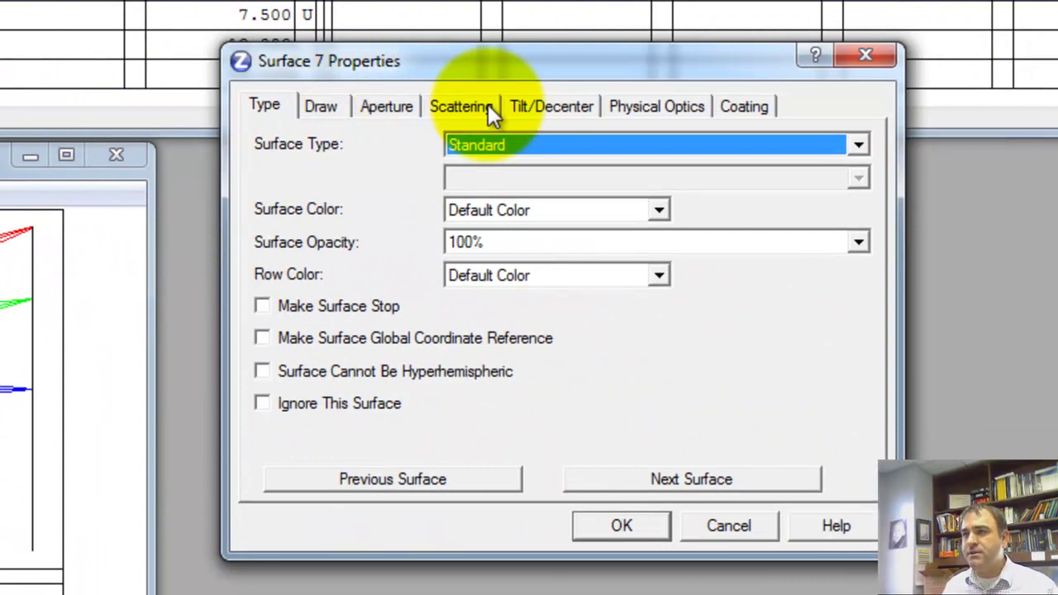
left_click(262, 109)
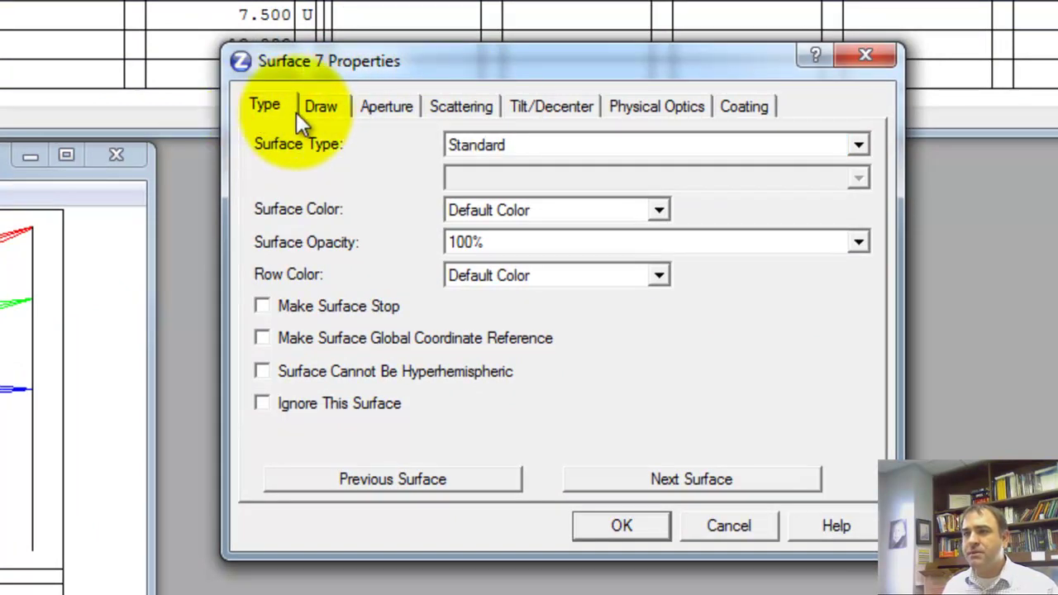
left_click(545, 107)
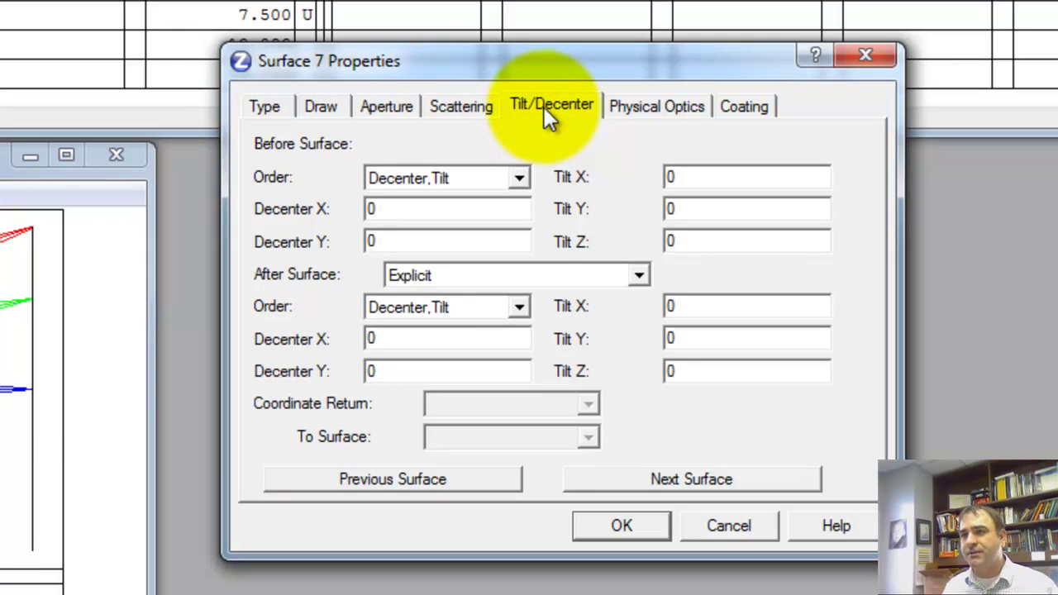
double_click(676, 176)
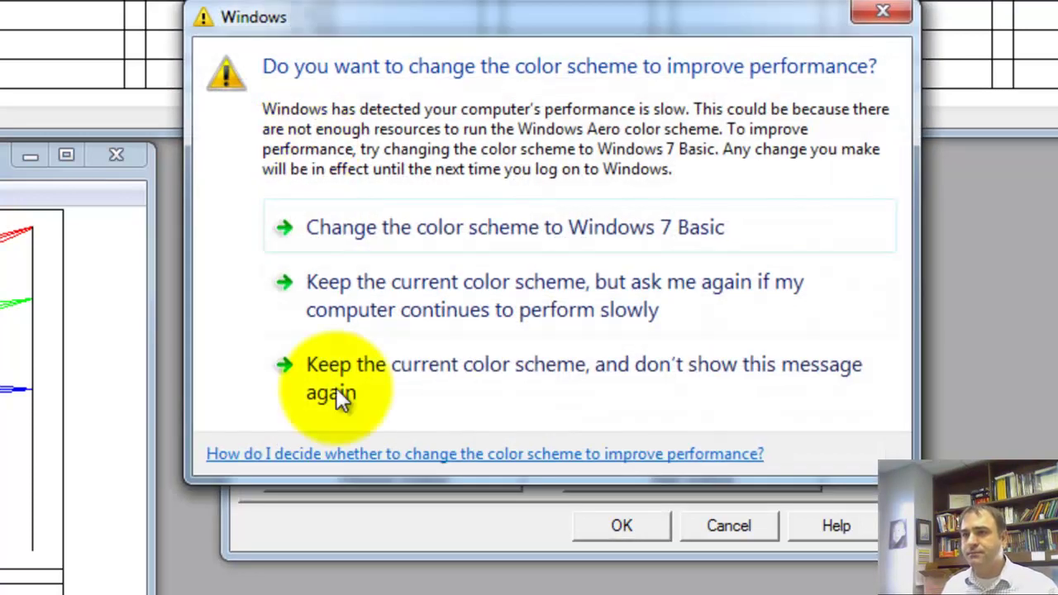
left_click(352, 376)
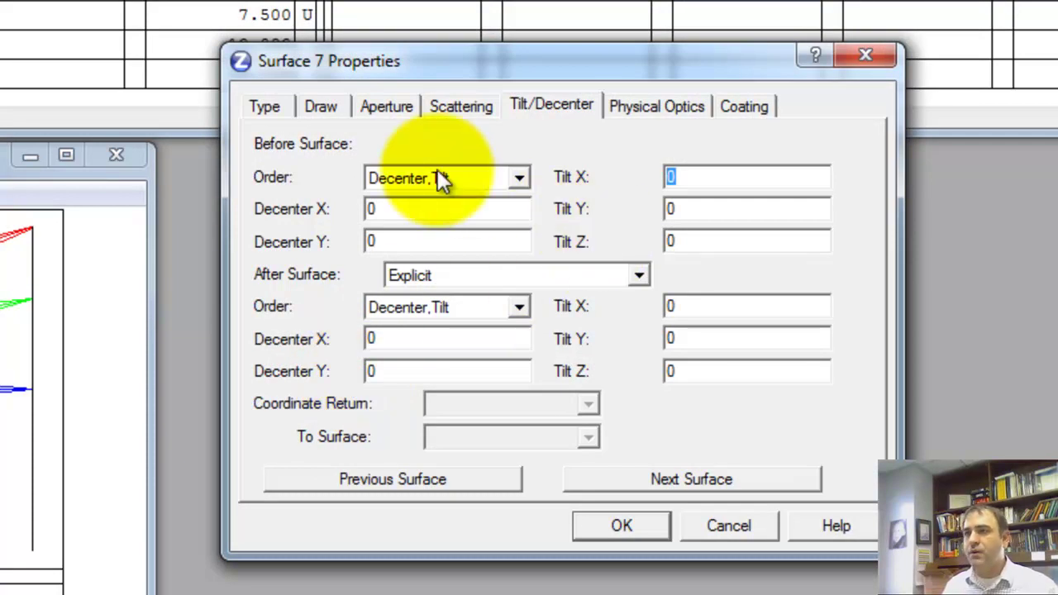
double_click(686, 176)
type("45")
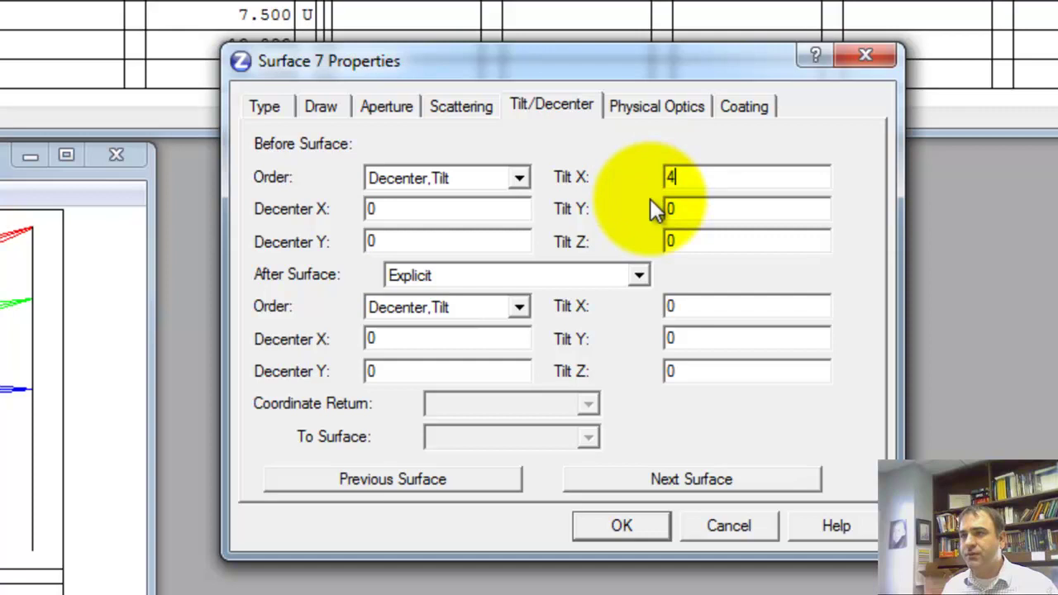
left_click(628, 528)
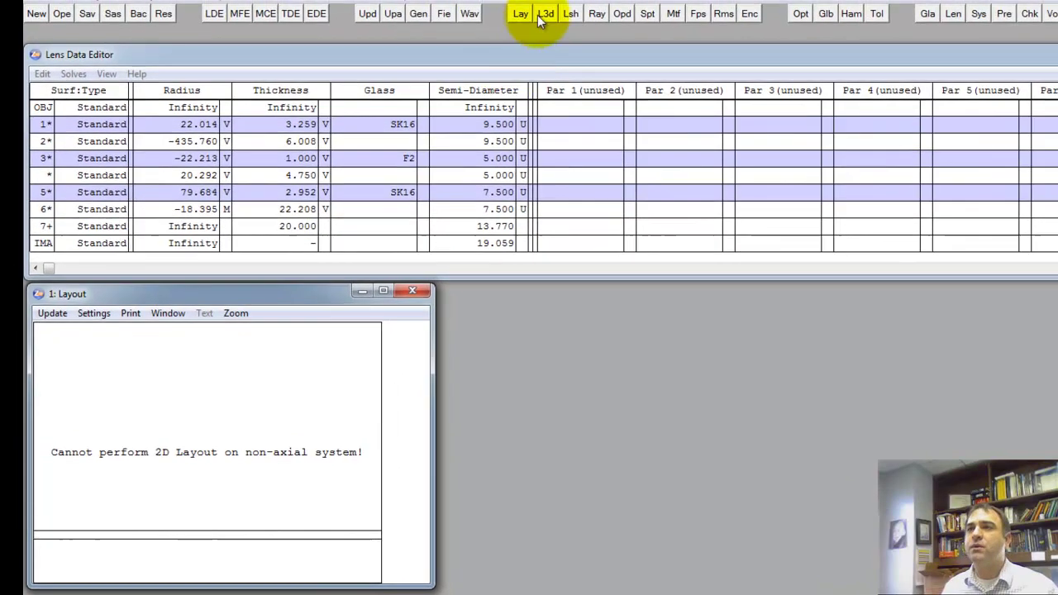
Open a 3D Layout, close the 2D layout, and move the 3D window lower down
left_click(543, 14)
left_click(220, 441)
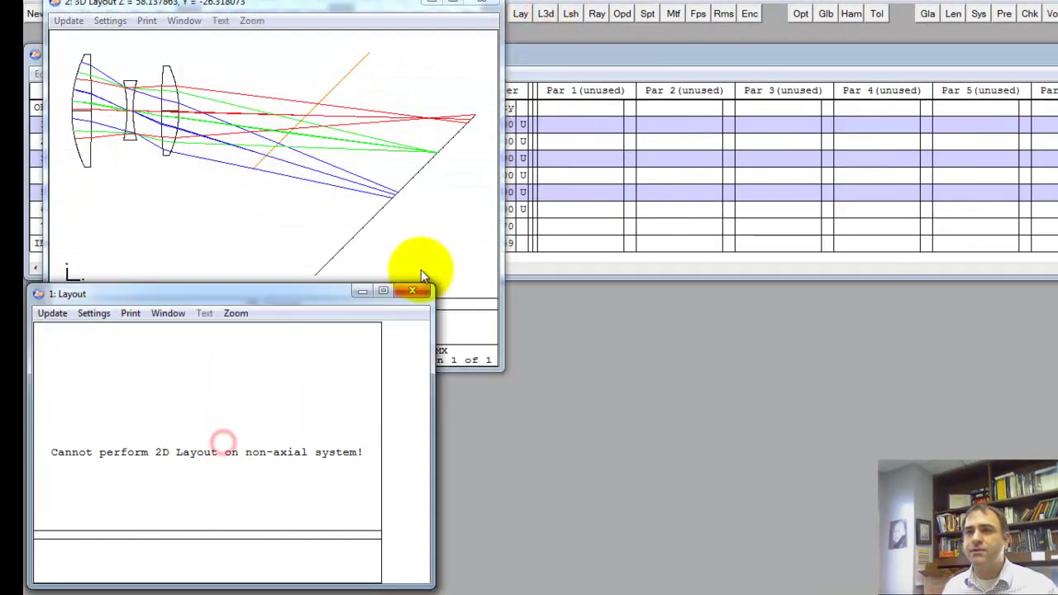
left_click(413, 294)
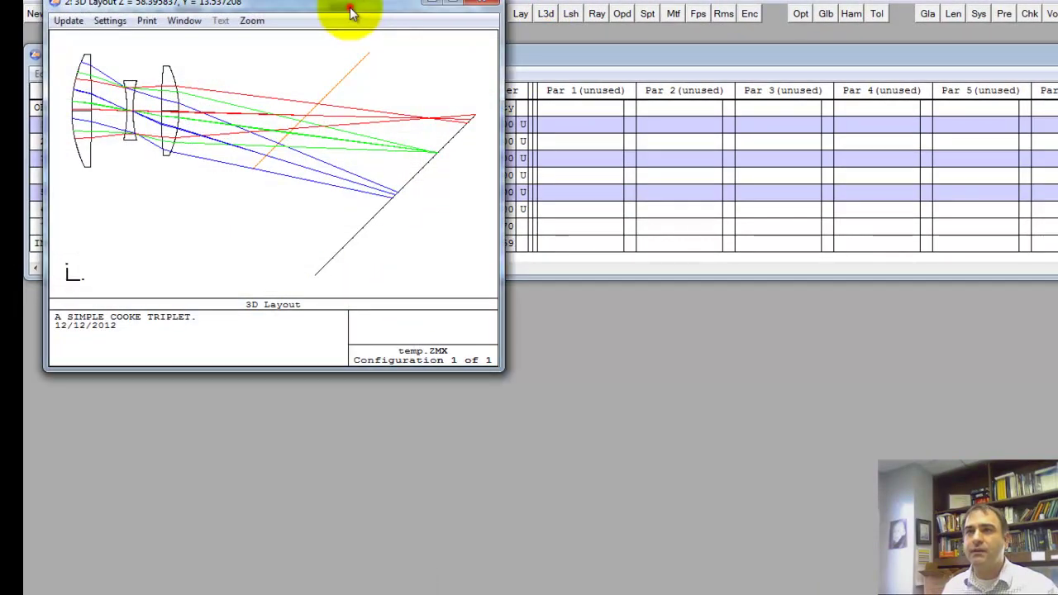
left_click_drag(350, 10, 342, 293)
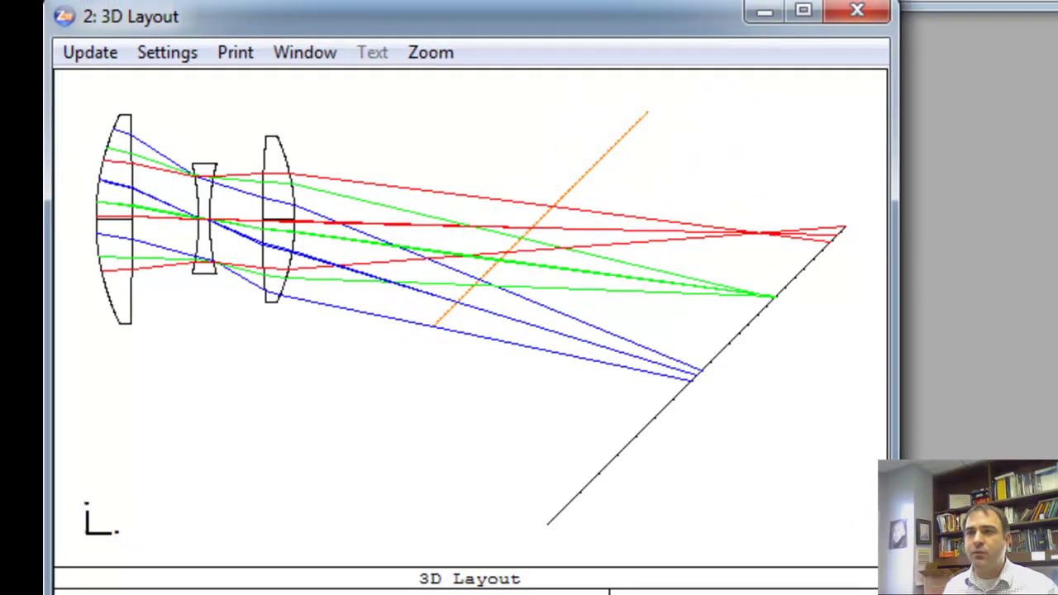
Enter MIRROR as surface 7's glass and dismiss the three ray-tracing error messages
left_click(519, 77)
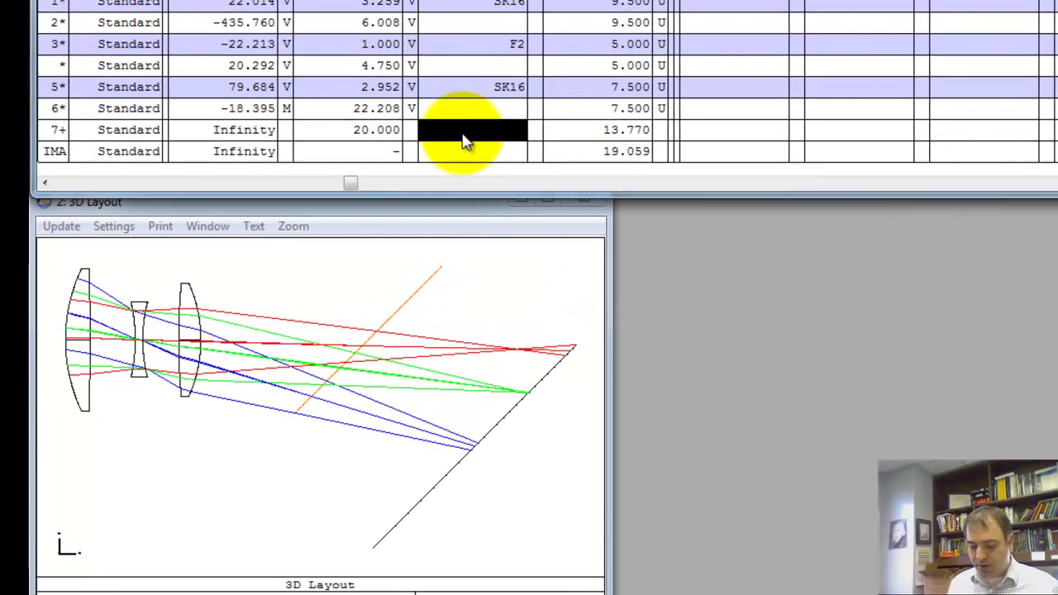
type("miro")
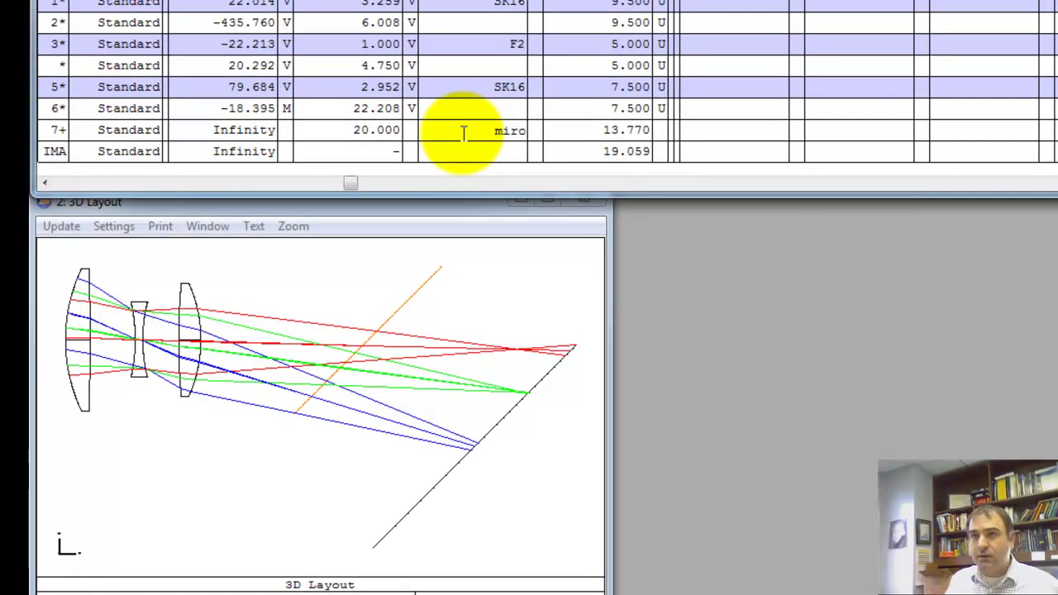
key("Return")
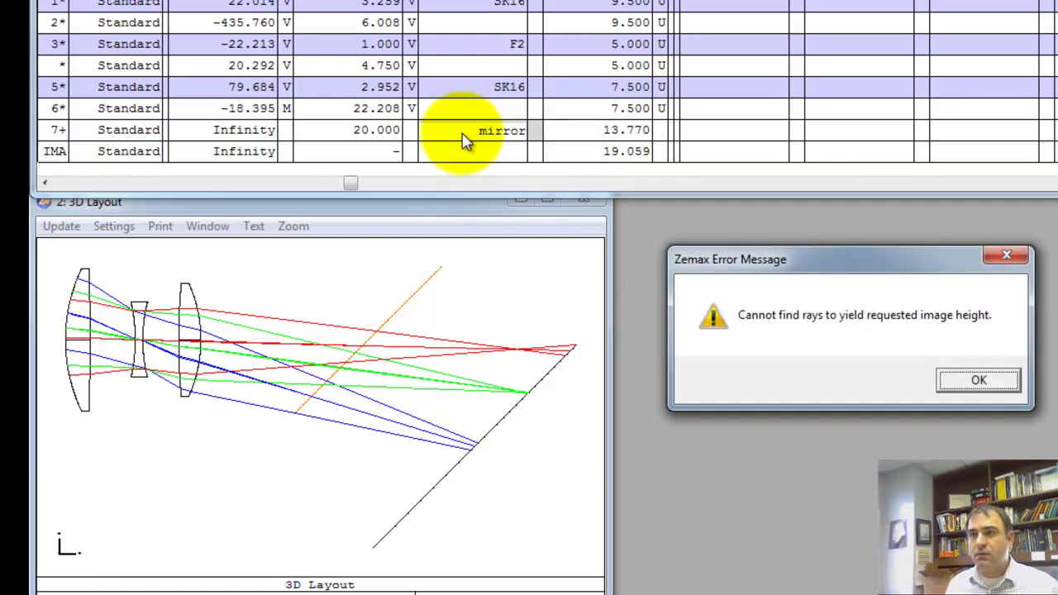
left_click(971, 380)
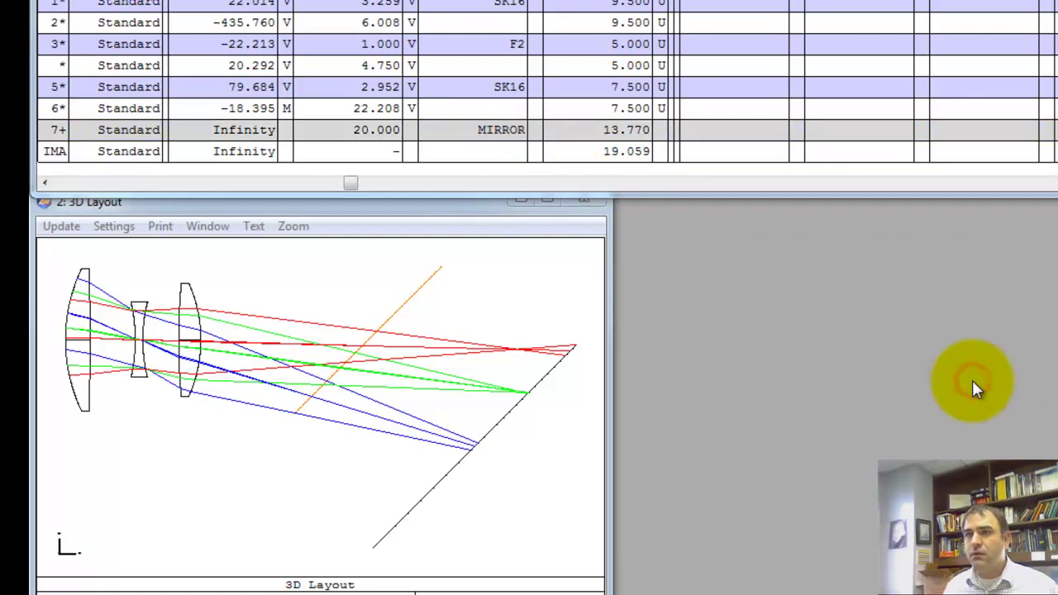
left_click(400, 262)
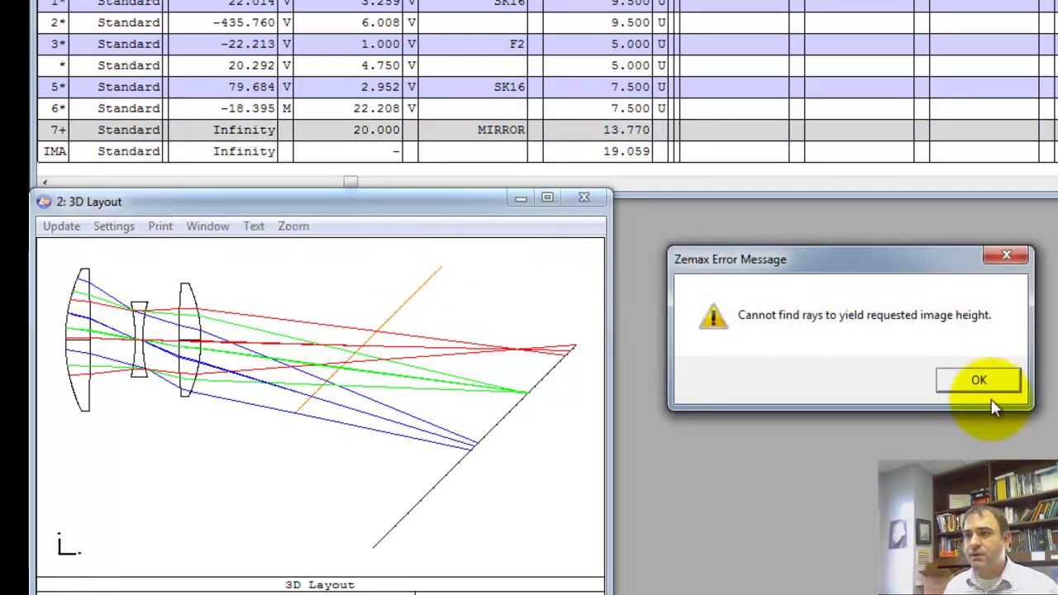
left_click(975, 378)
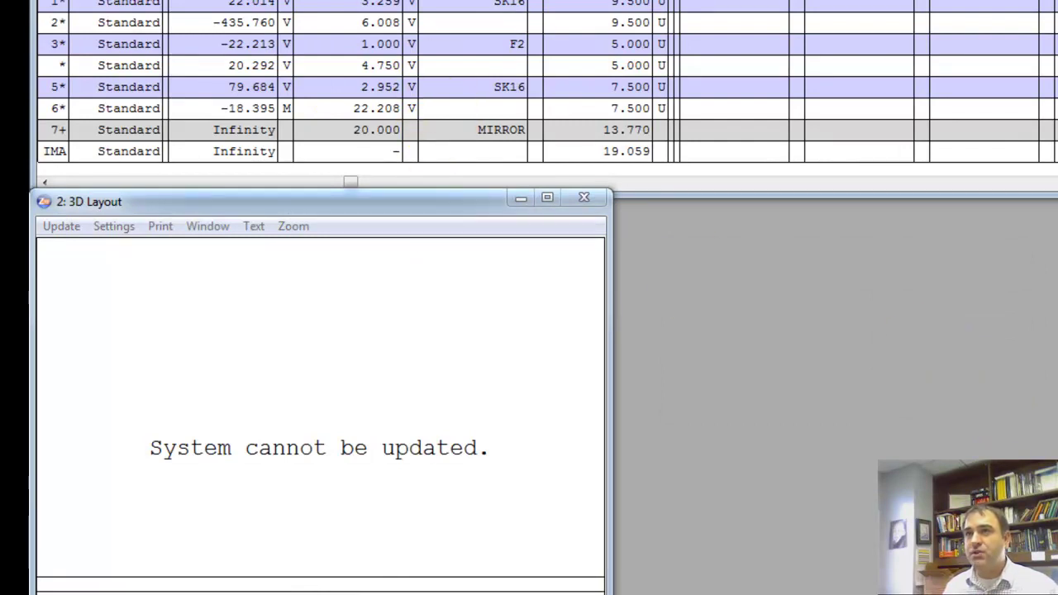
key("F3")
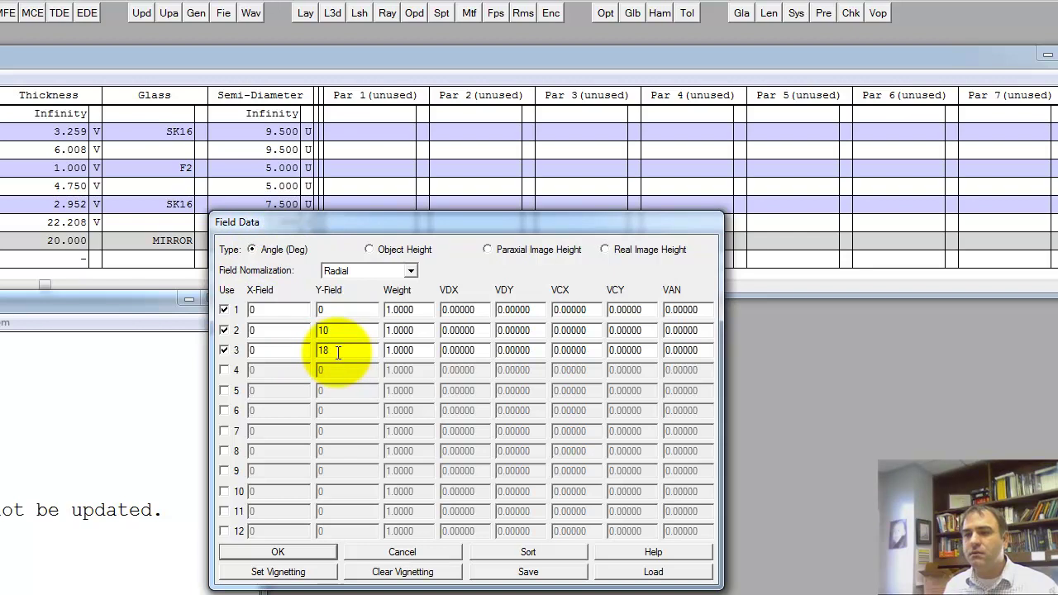
Set the Y-field angles to 20° for field 3 and 14° for field 2, then update the 3D layout
double_click(338, 351)
type("20")
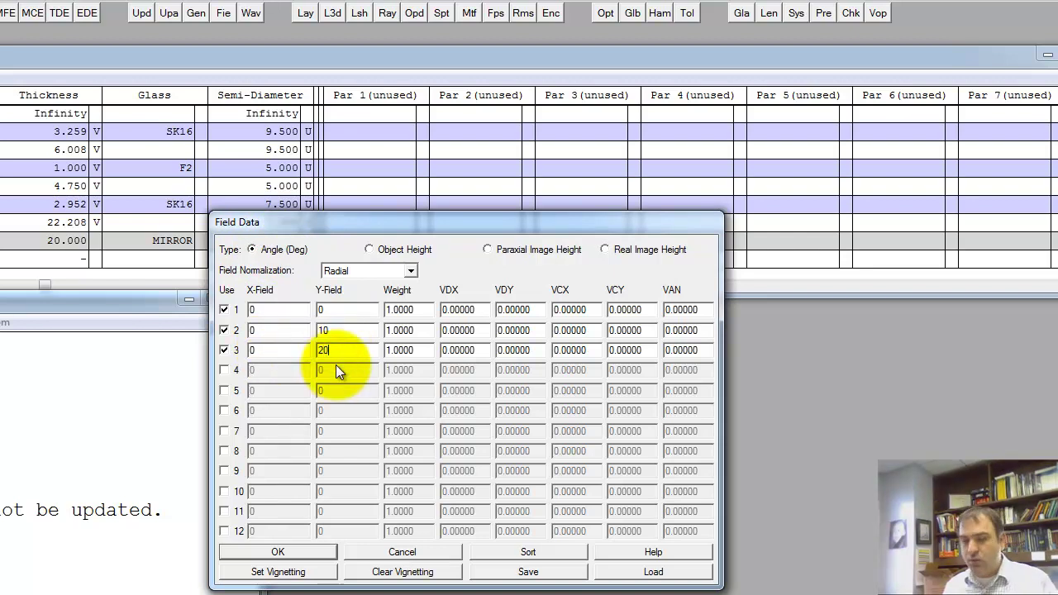
double_click(339, 330)
type("14")
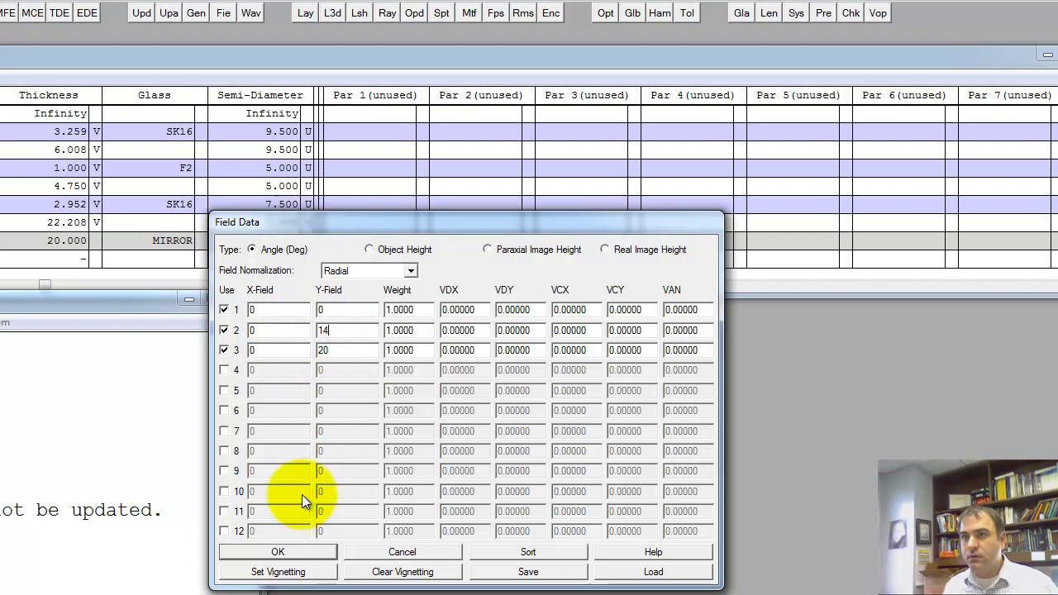
left_click(299, 549)
left_click(153, 468)
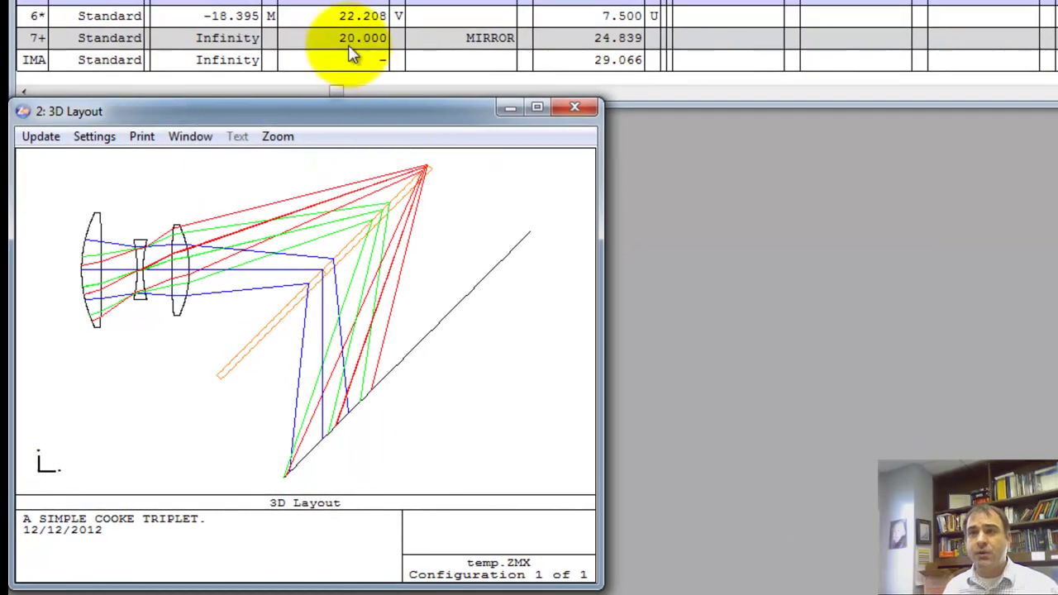
Change the MIRROR row's thickness from 20.000 to -20.000
left_click(344, 38)
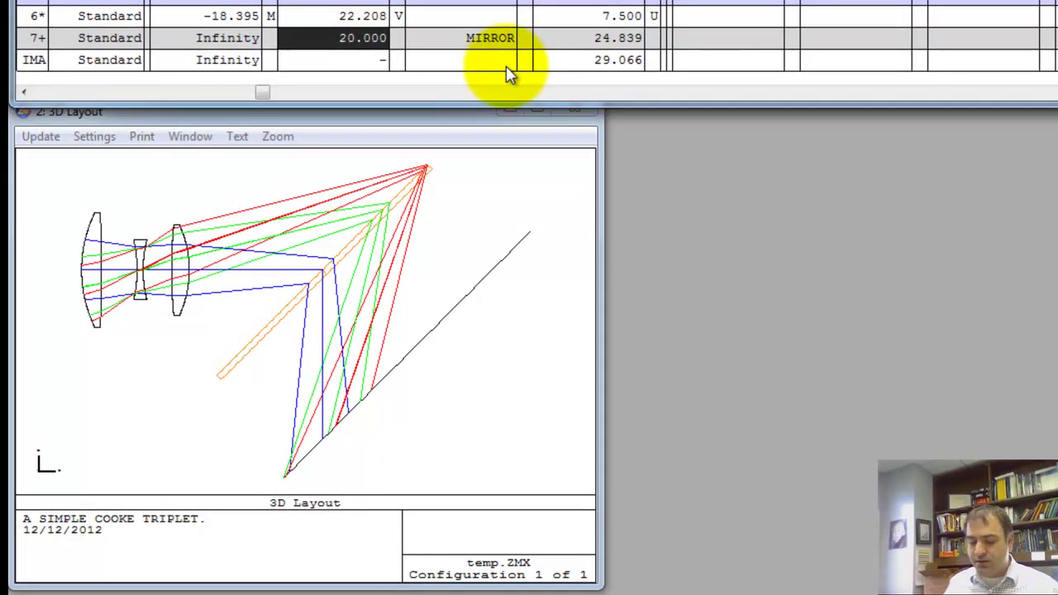
key("Home")
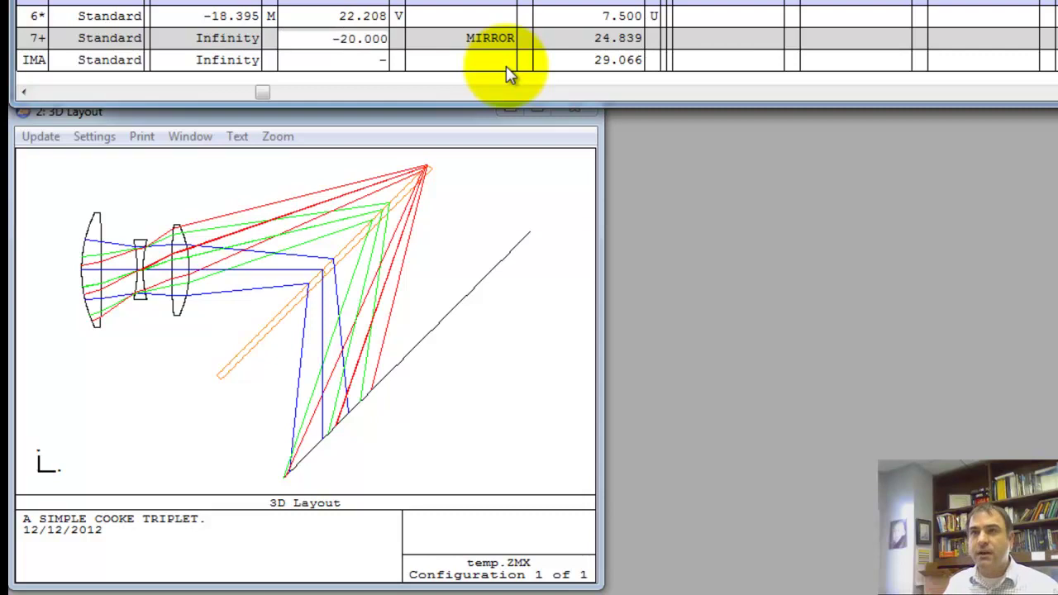
key("Return")
left_click_drag(455, 253, 442, 289)
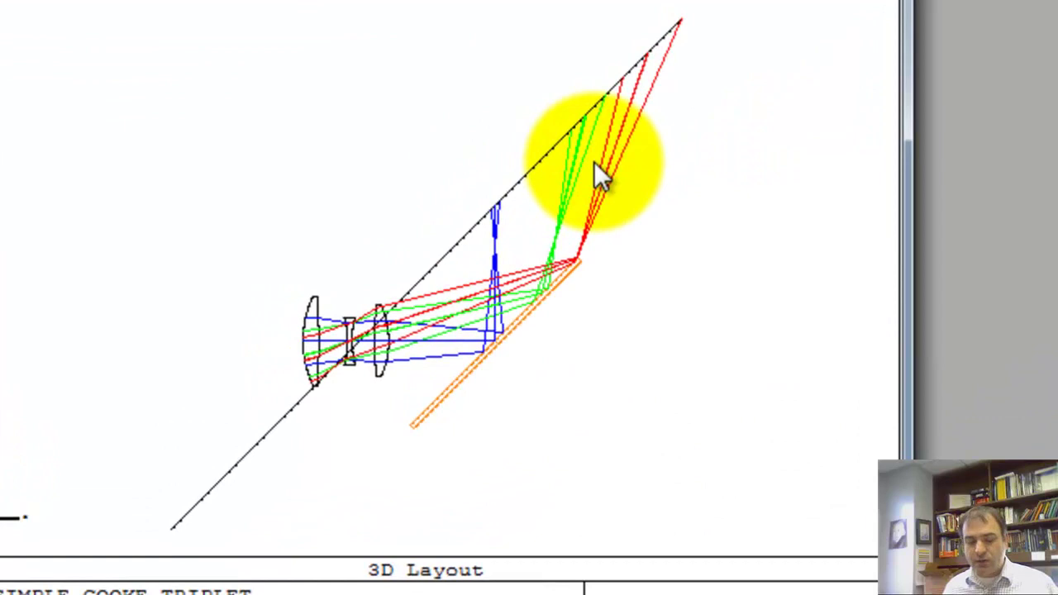
left_click_drag(416, 268, 389, 305)
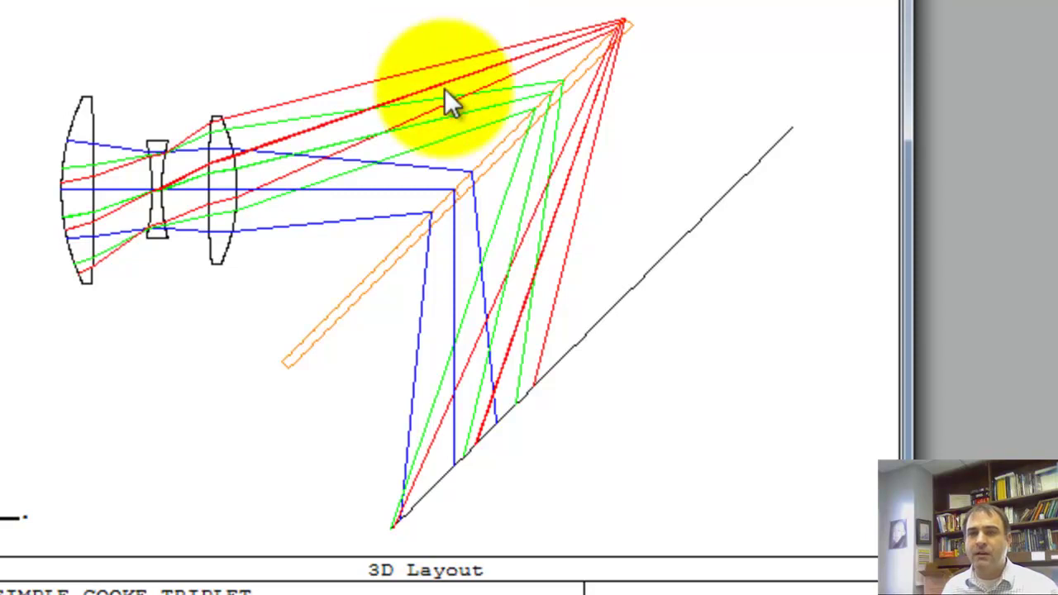
right_click(459, 197)
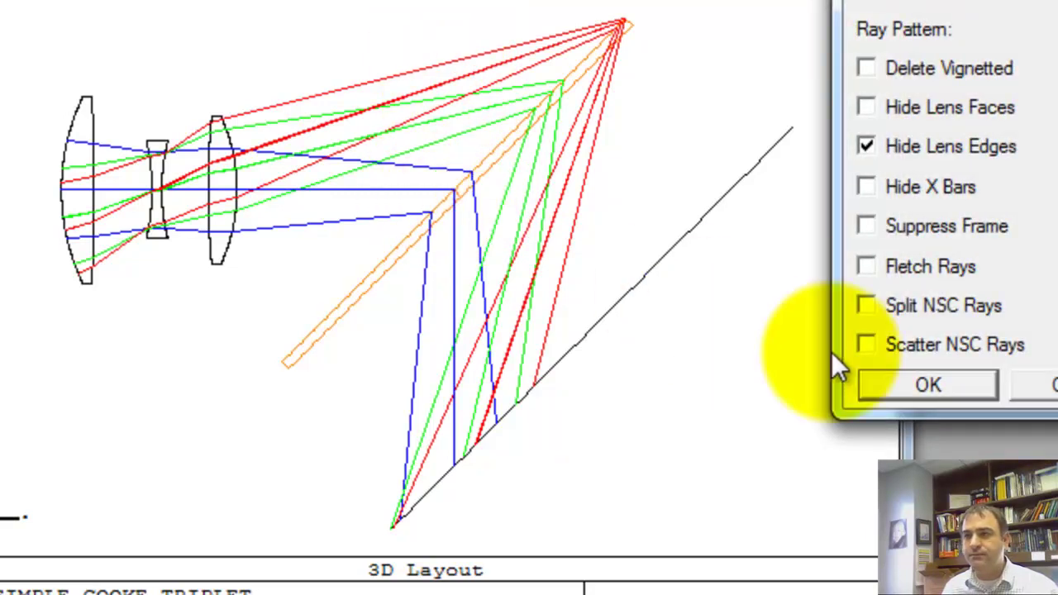
left_click(928, 384)
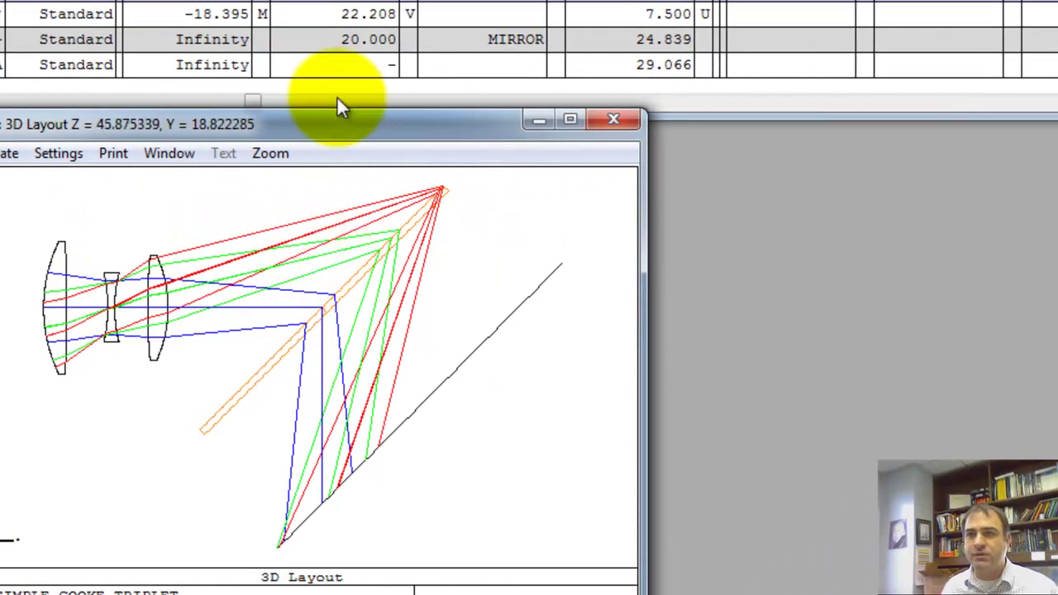
Make the MIRROR row thickness -20.000 and redraw the 3D layout
left_click(348, 41)
left_click(347, 42)
type("-")
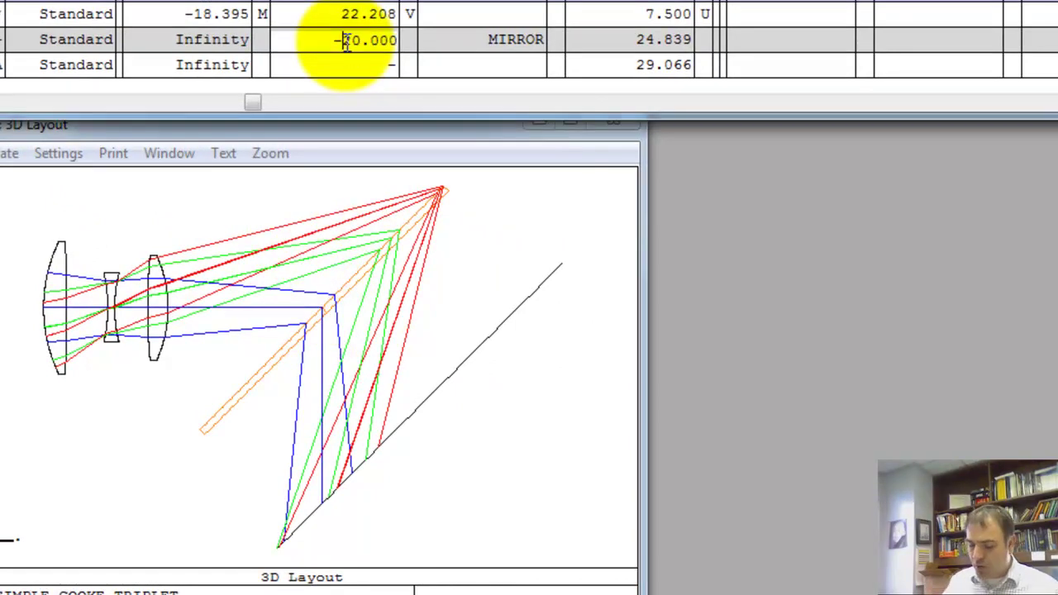
key("Return")
left_click(379, 323)
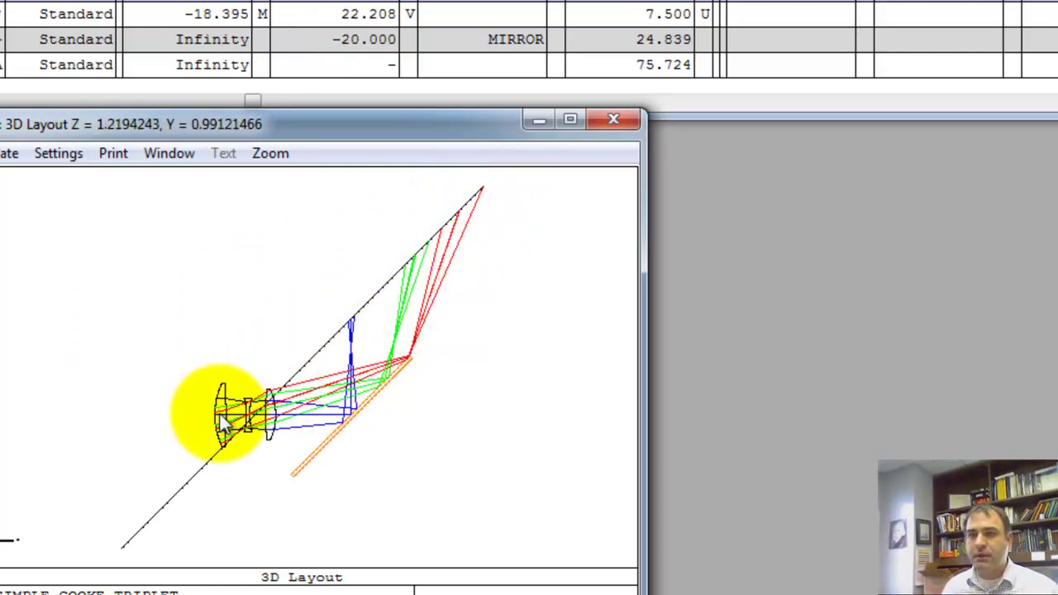
Check the coordinates of several points along the reflected beam near the fold
left_click(316, 452)
left_click(384, 372)
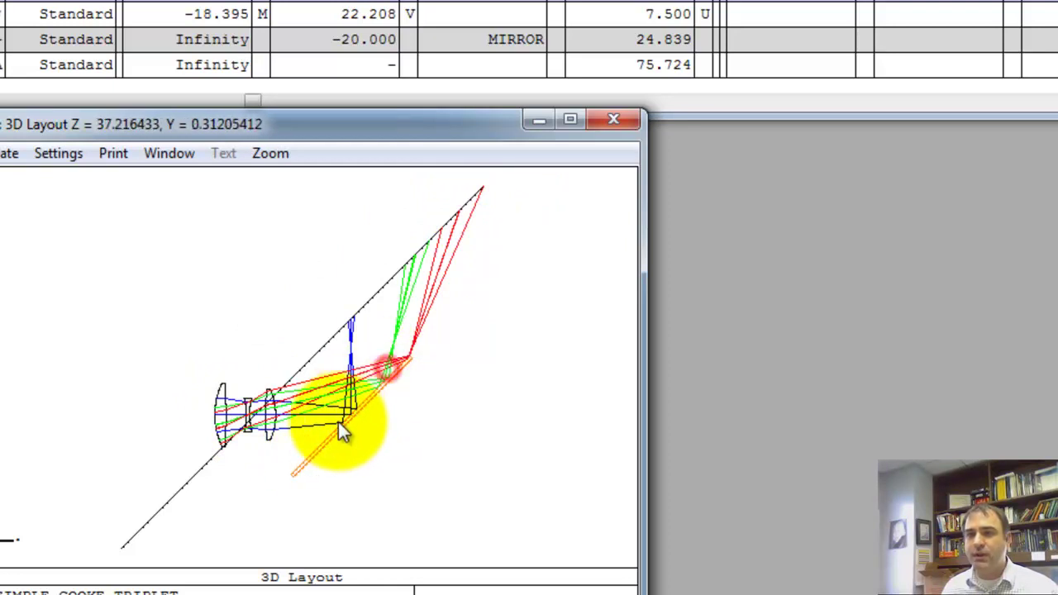
left_click(335, 425)
left_click(399, 371)
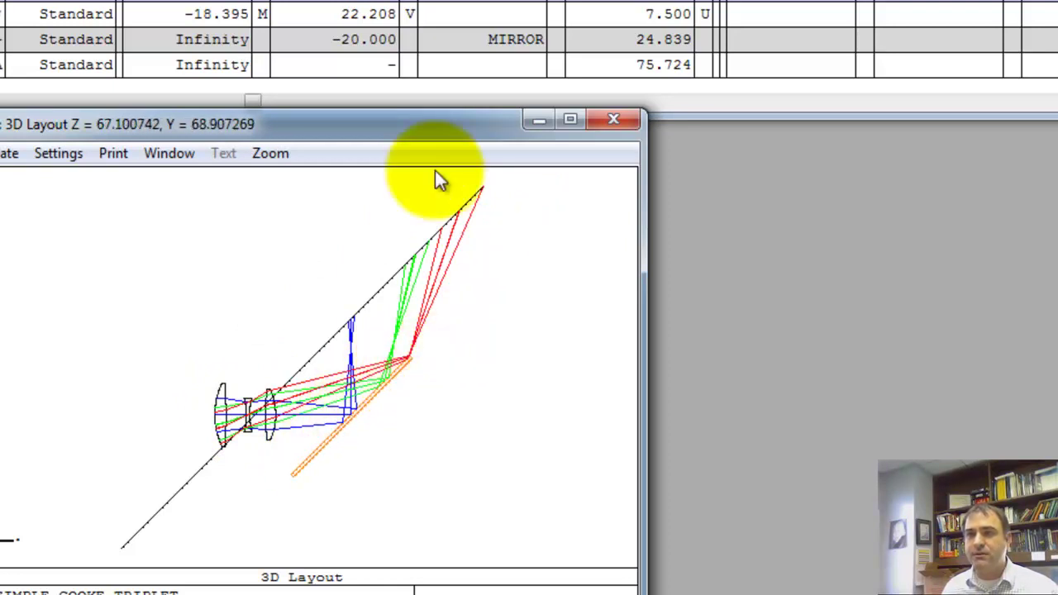
In surface 7's Tilt/Decenter settings, select the after-surface Tilt X value for editing
double_click(66, 39)
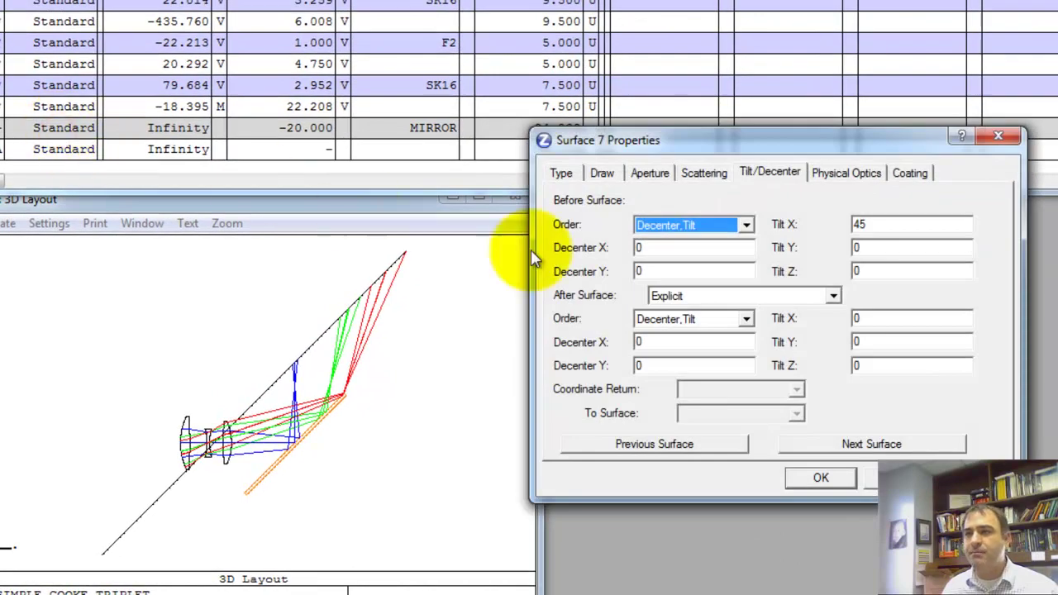
double_click(864, 320)
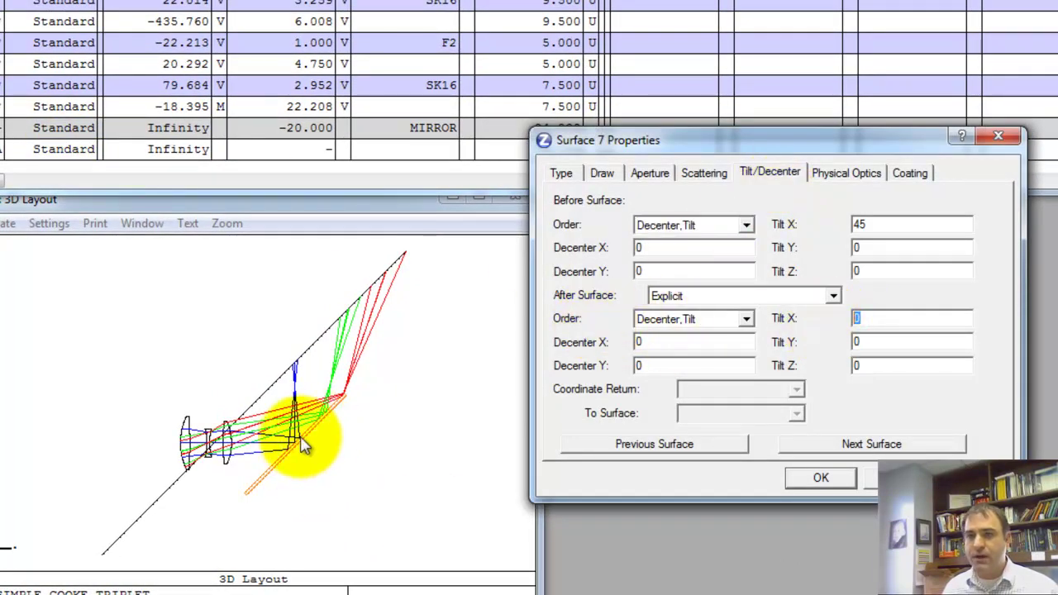
left_click_drag(294, 288, 295, 565)
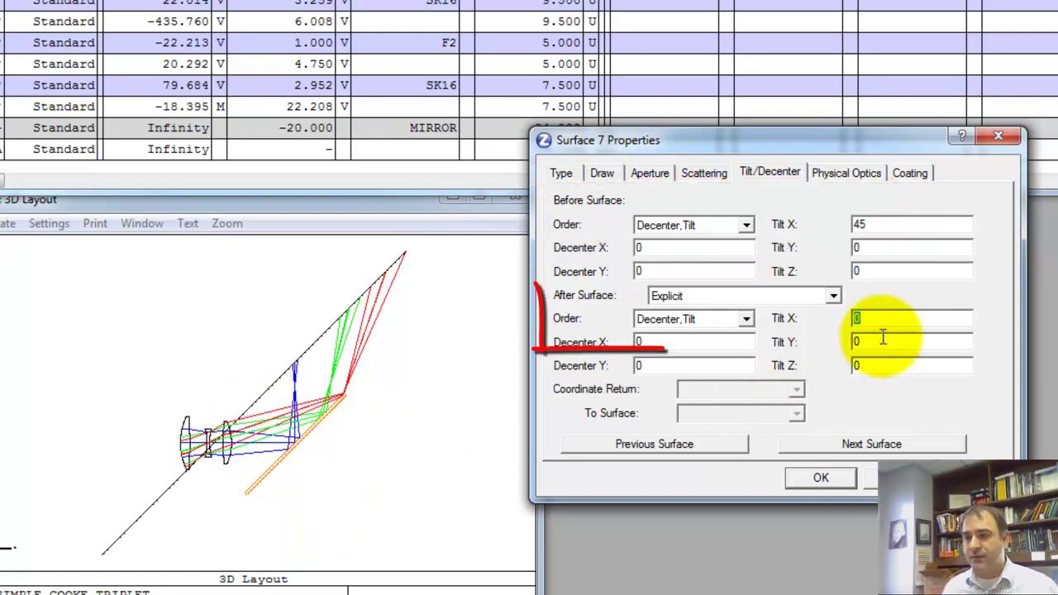
Enter 45 for surface 7's after-surface Tilt X, refresh the layout, and review the tilts
type("5")
left_click(822, 479)
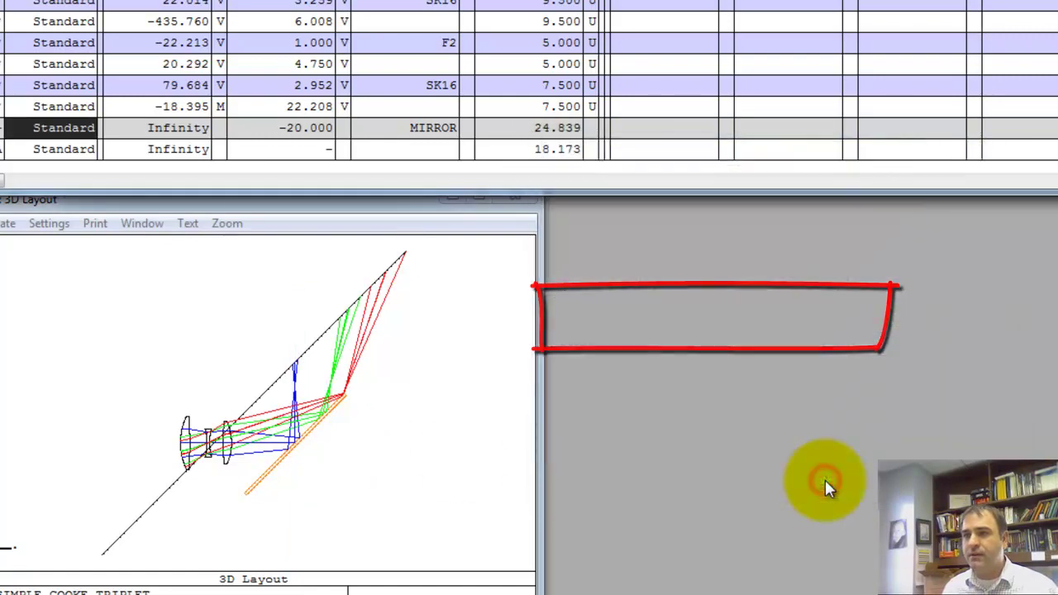
left_click(459, 465)
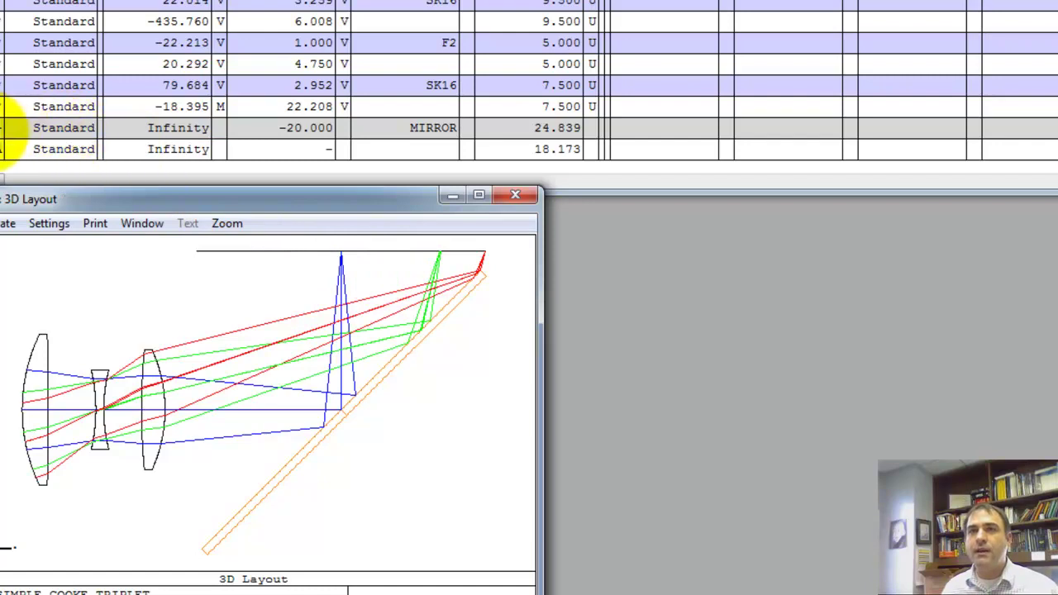
double_click(17, 127)
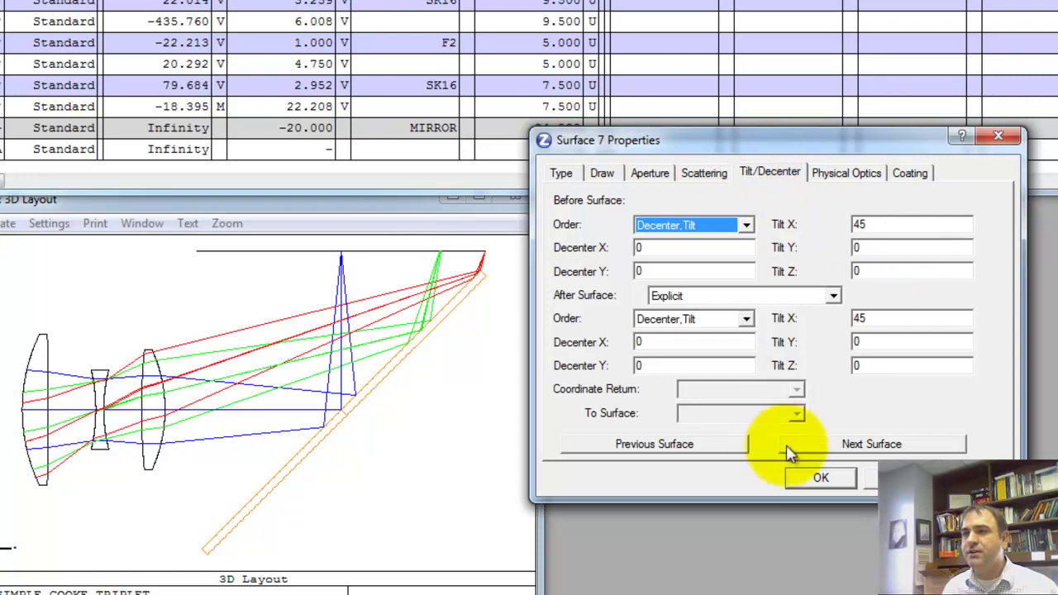
left_click(830, 488)
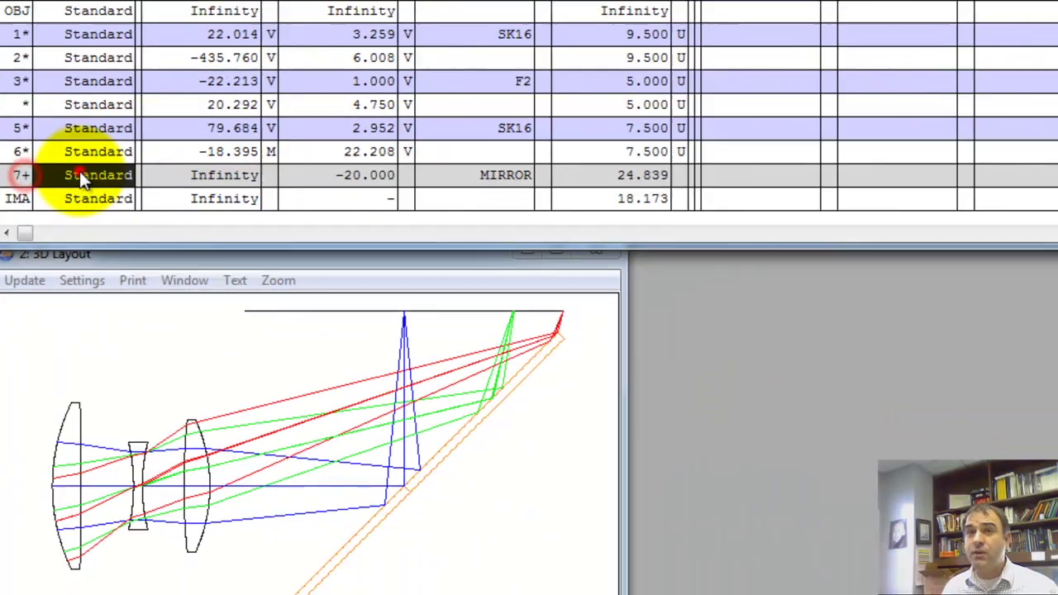
Apply a reversed after-surface tilt on surface 7 from the Tilt/Decenter choices
double_click(87, 217)
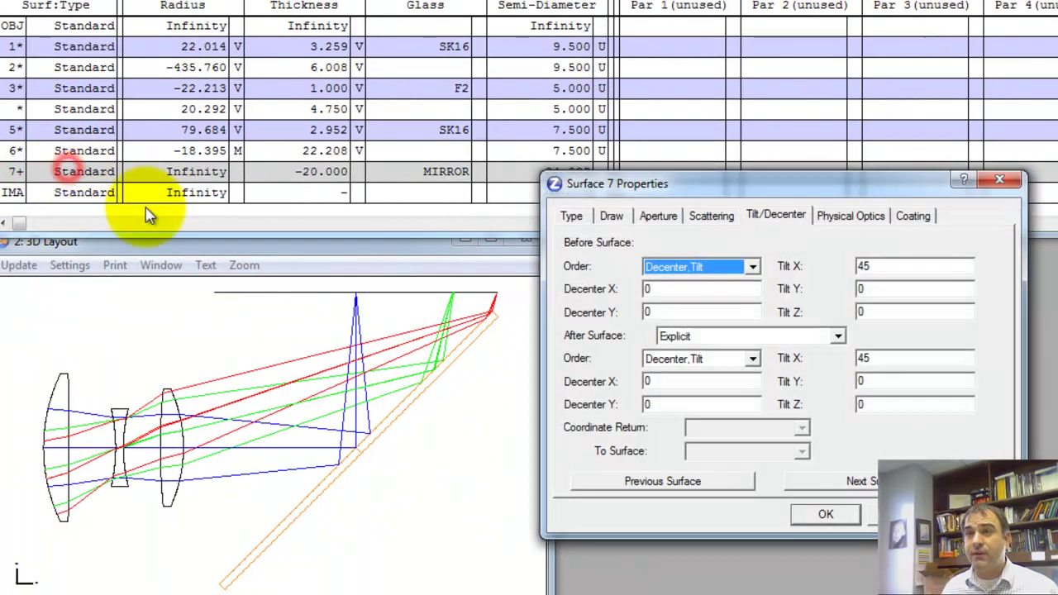
left_click(722, 339)
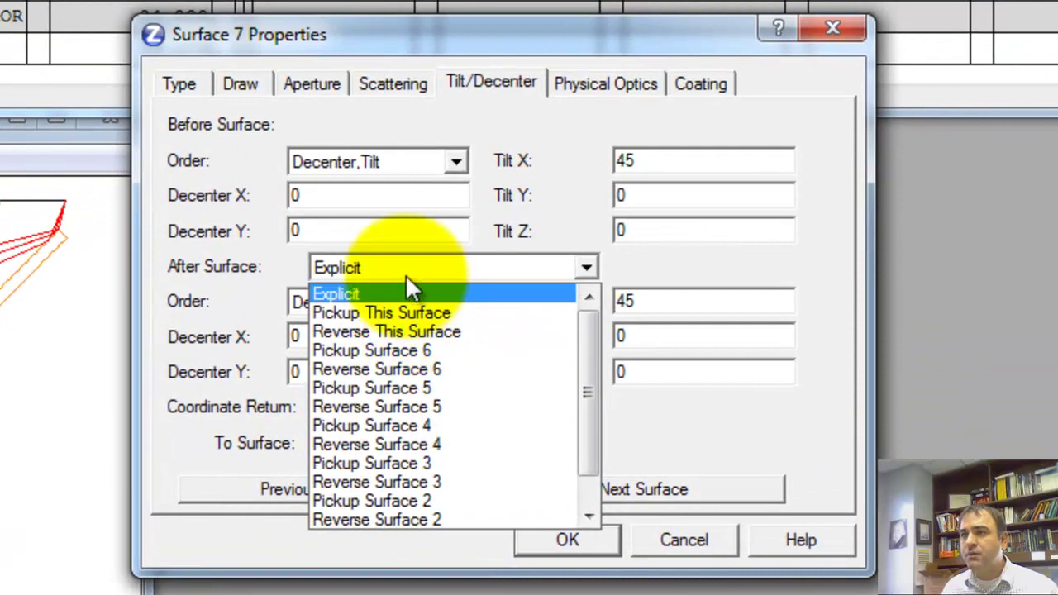
left_click(405, 276)
left_click(399, 273)
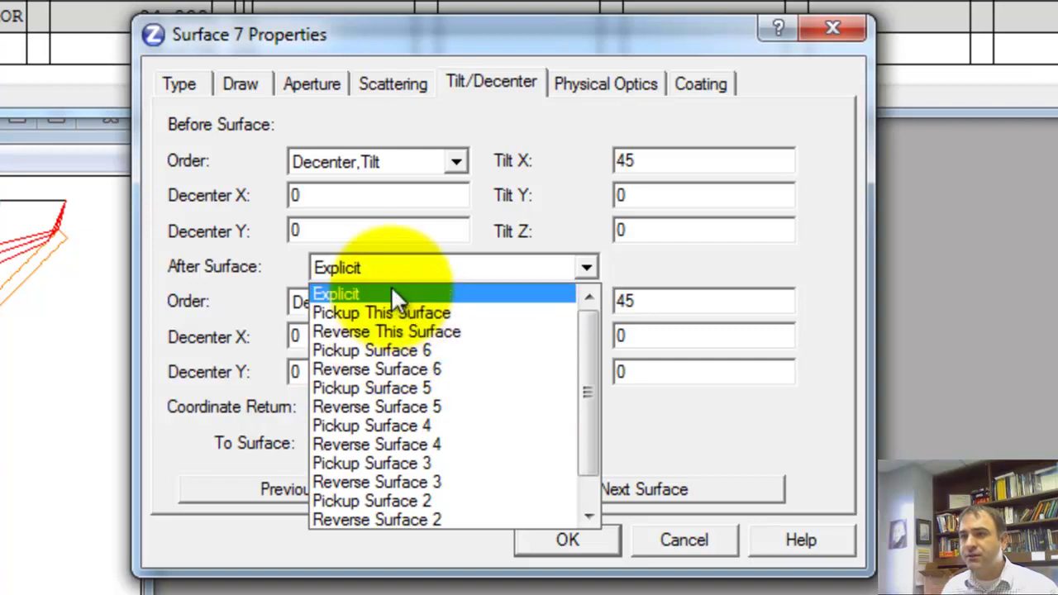
mouse_move(591, 338)
left_mouse_down()
mouse_move(592, 419)
mouse_move(595, 325)
left_mouse_up()
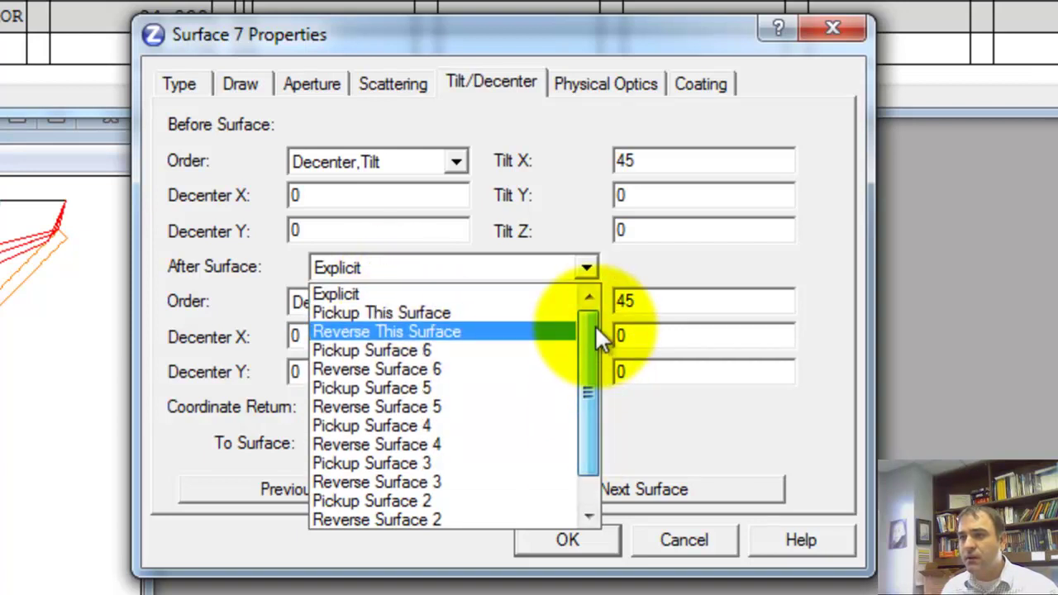
left_click(356, 334)
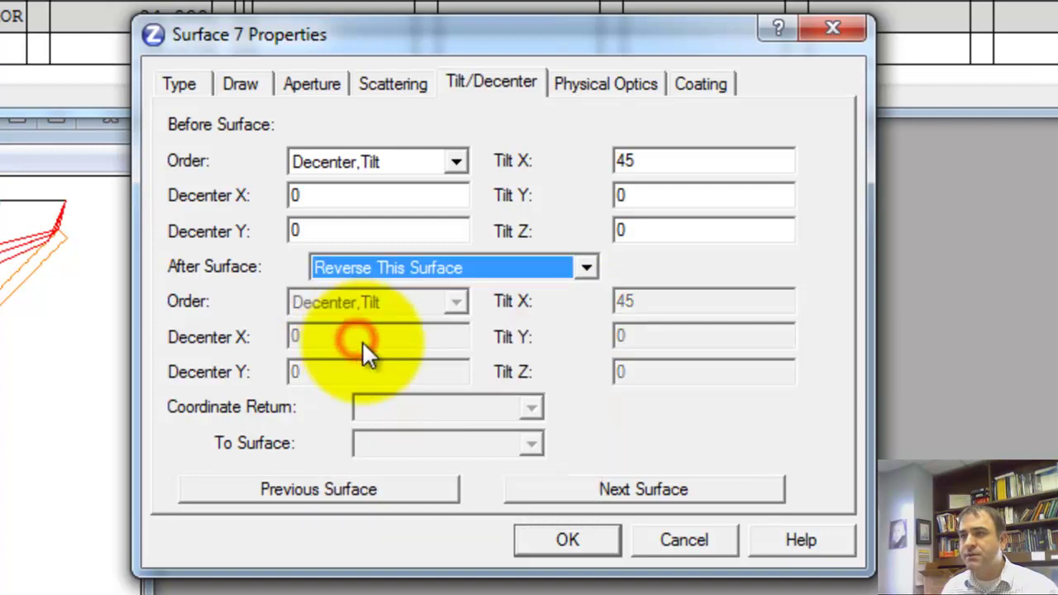
left_click(562, 541)
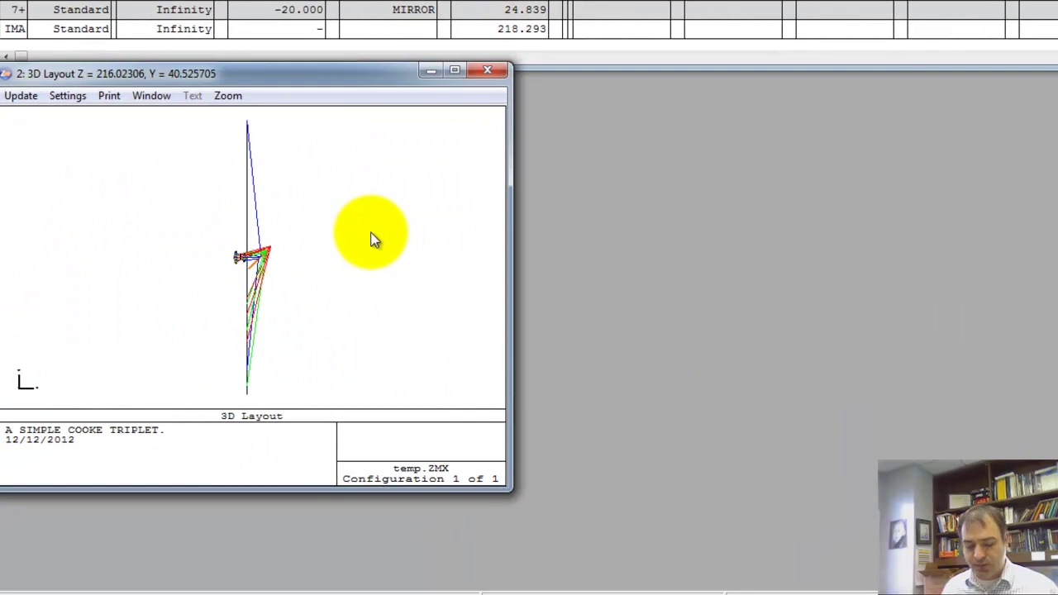
Set surface 7's after-surface tilt to Pickup This Surface and redraw the fold
double_click(81, 9)
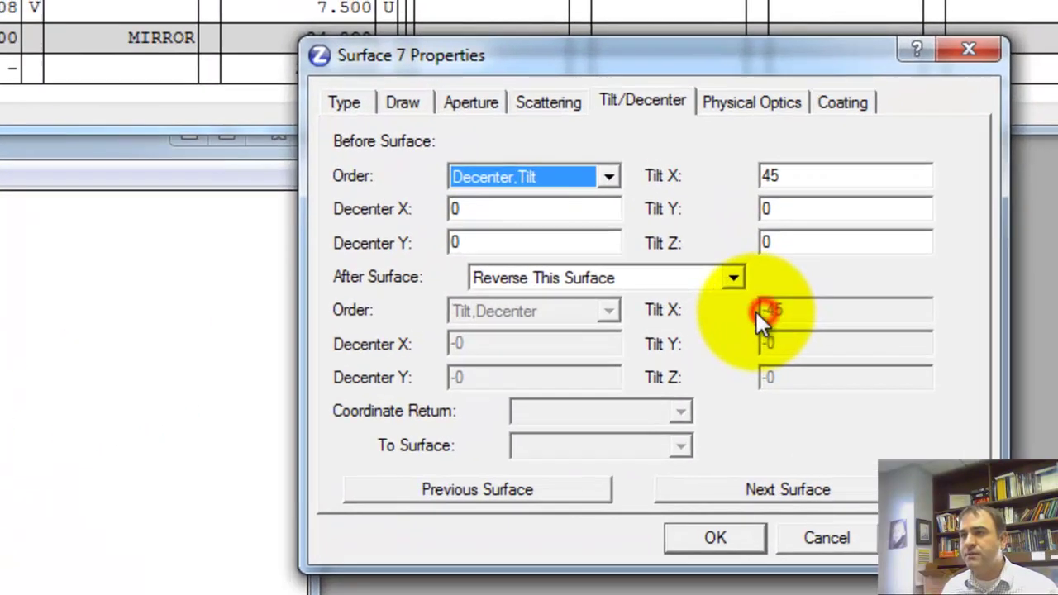
left_click(690, 164)
left_click(731, 336)
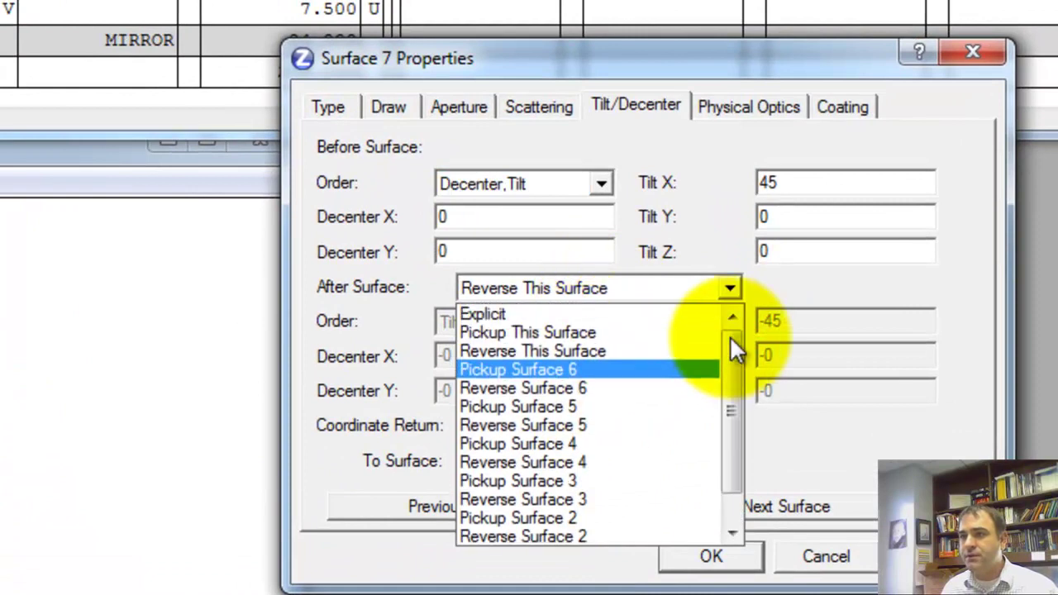
left_click(563, 331)
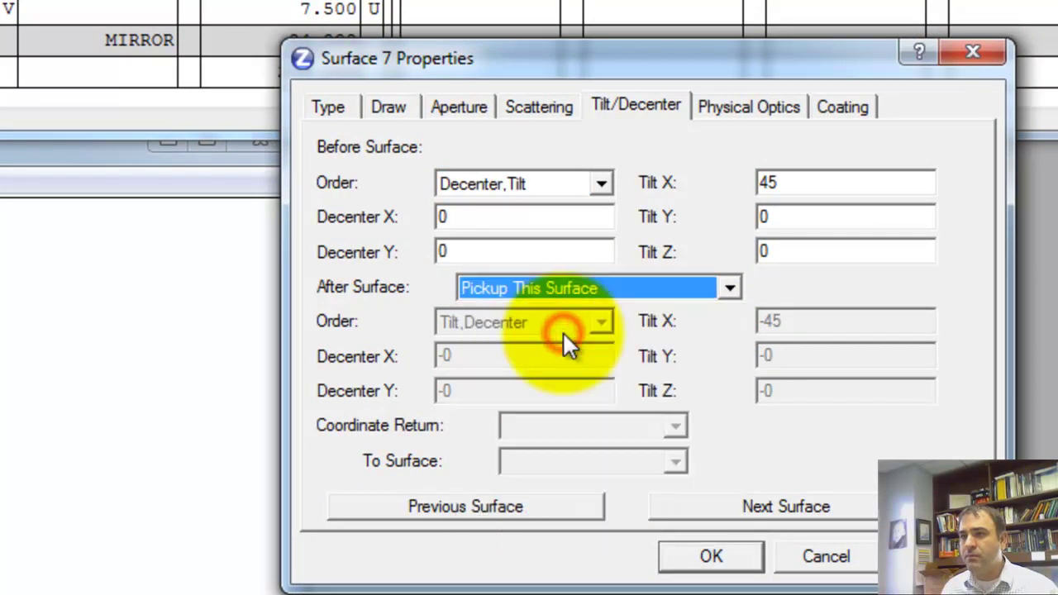
left_click(694, 557)
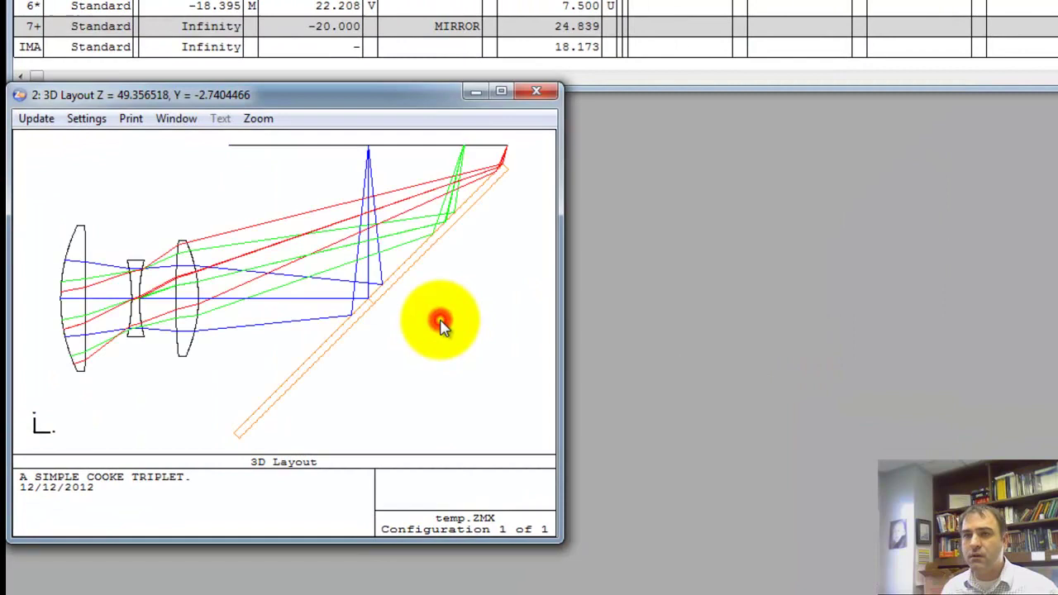
Change surface 7's before-surface Tilt X from 45 to 30 and refresh the layout
double_click(55, 27)
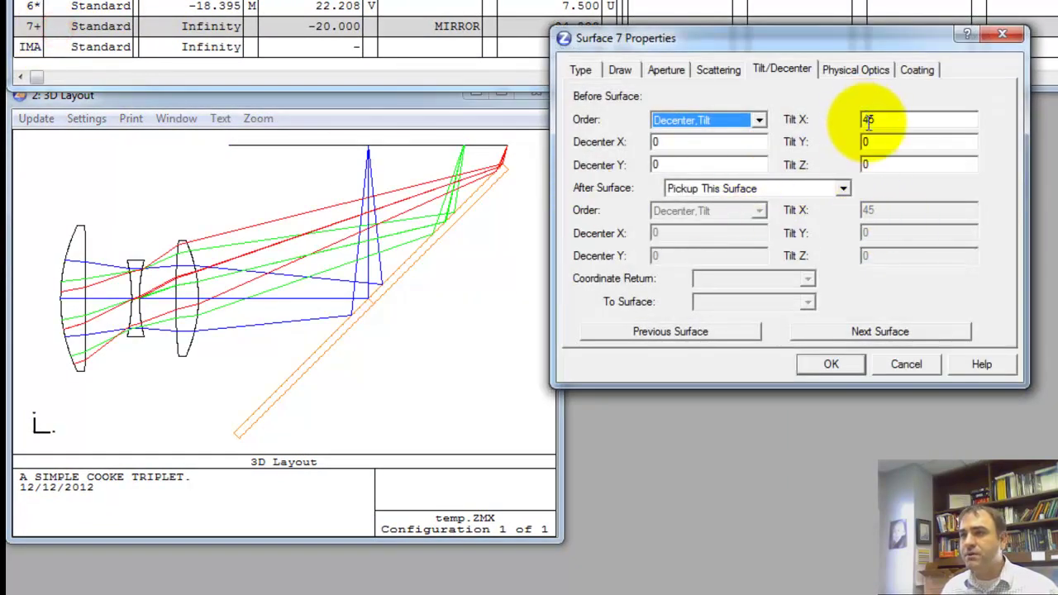
left_click_drag(891, 121, 814, 122)
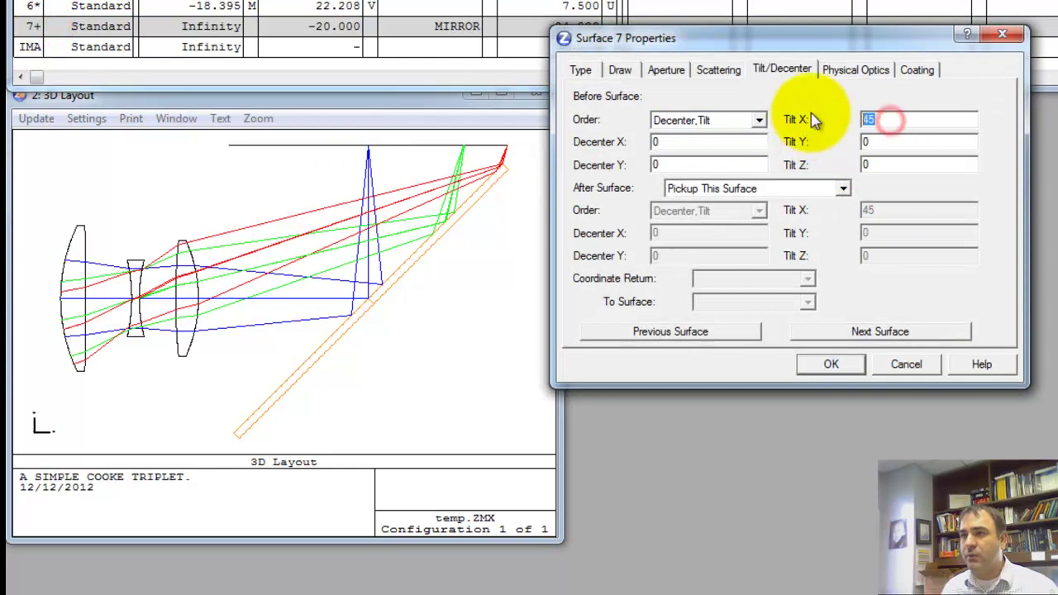
key("Return")
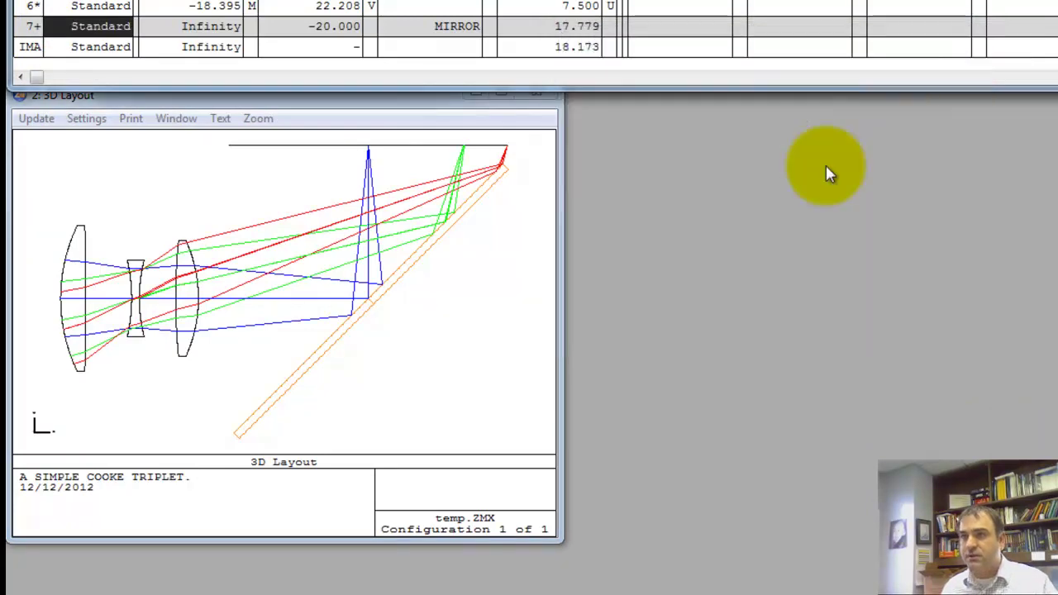
left_click(534, 220)
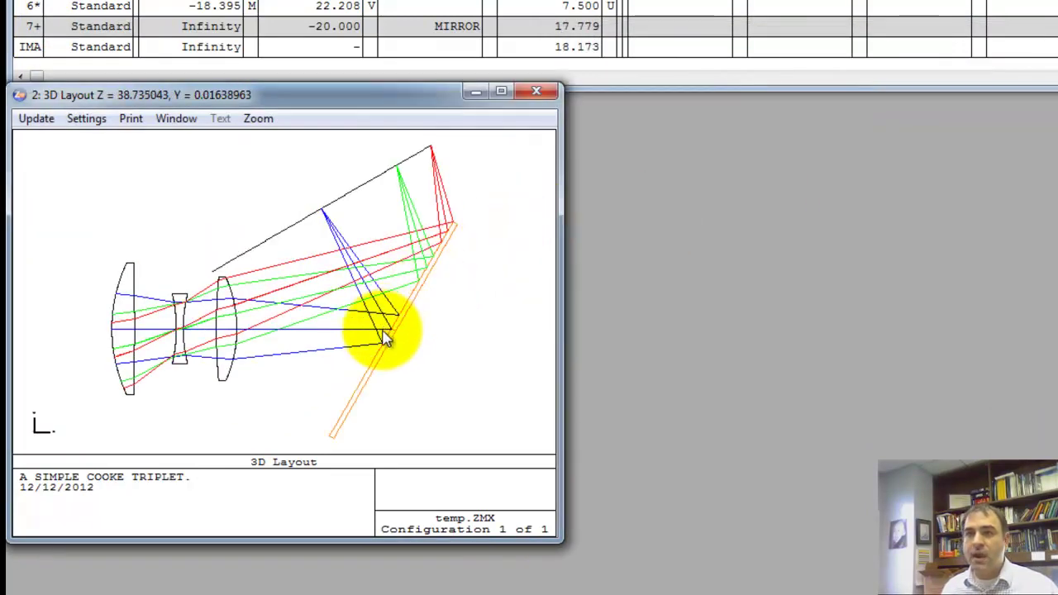
left_click(95, 27)
double_click(95, 27)
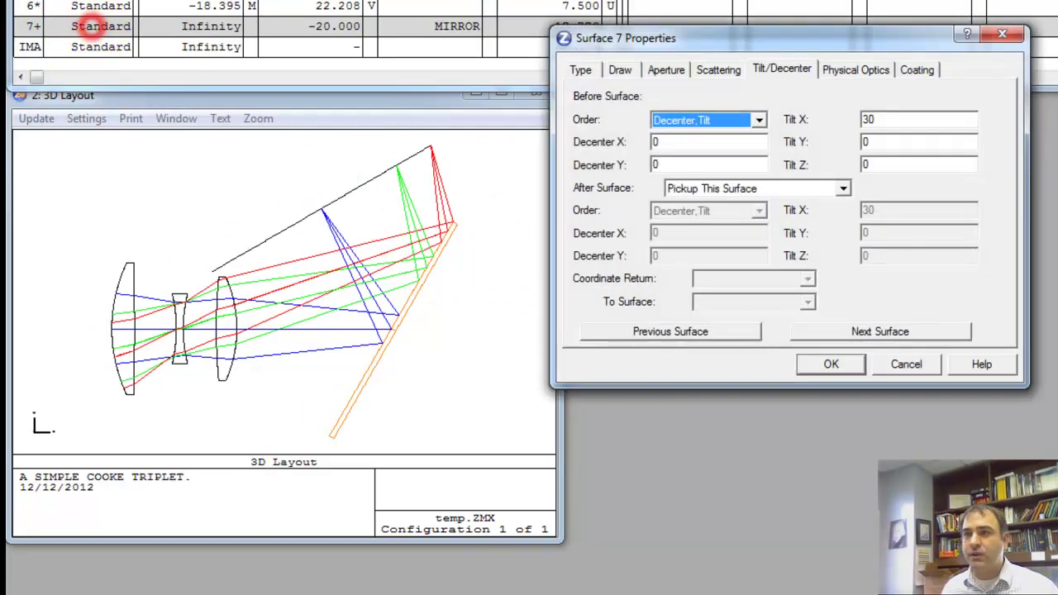
left_click(885, 119)
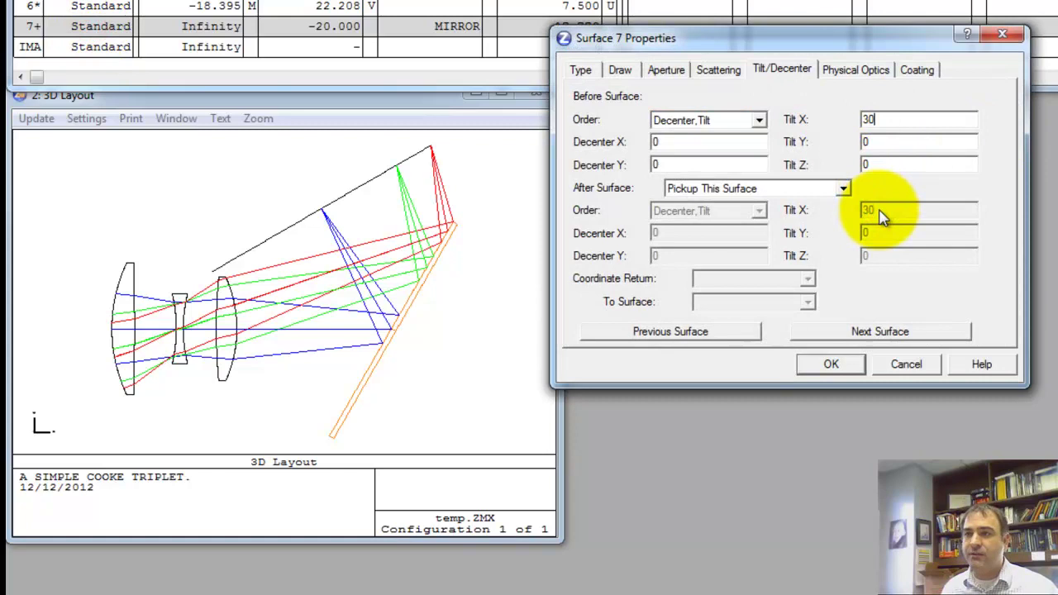
left_click(826, 361)
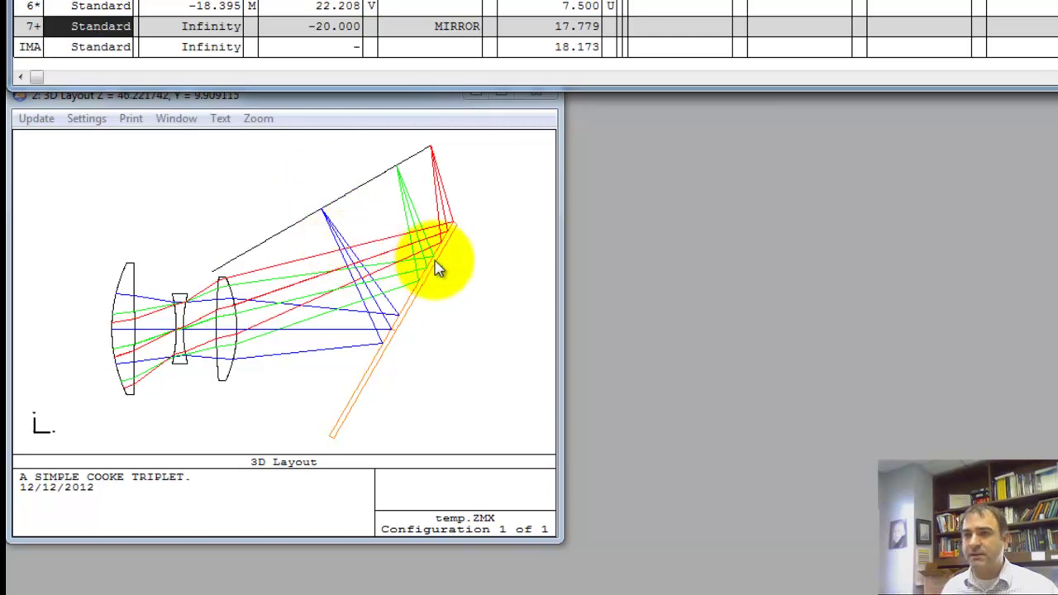
Reopen surface 7's properties to verify the 30° Tilt X against the 3D layout
double_click(105, 29)
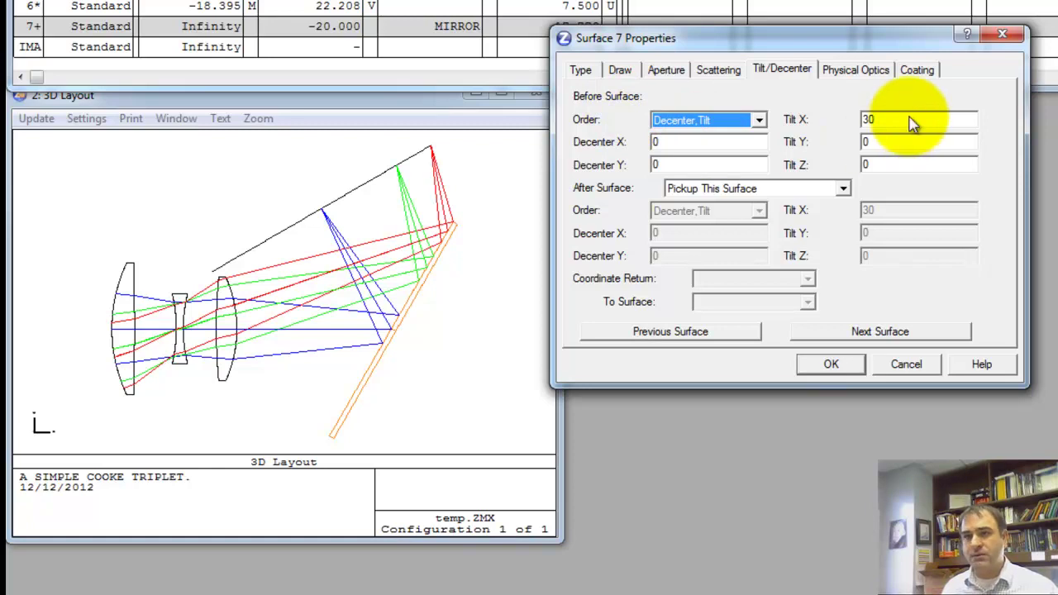
left_click(905, 363)
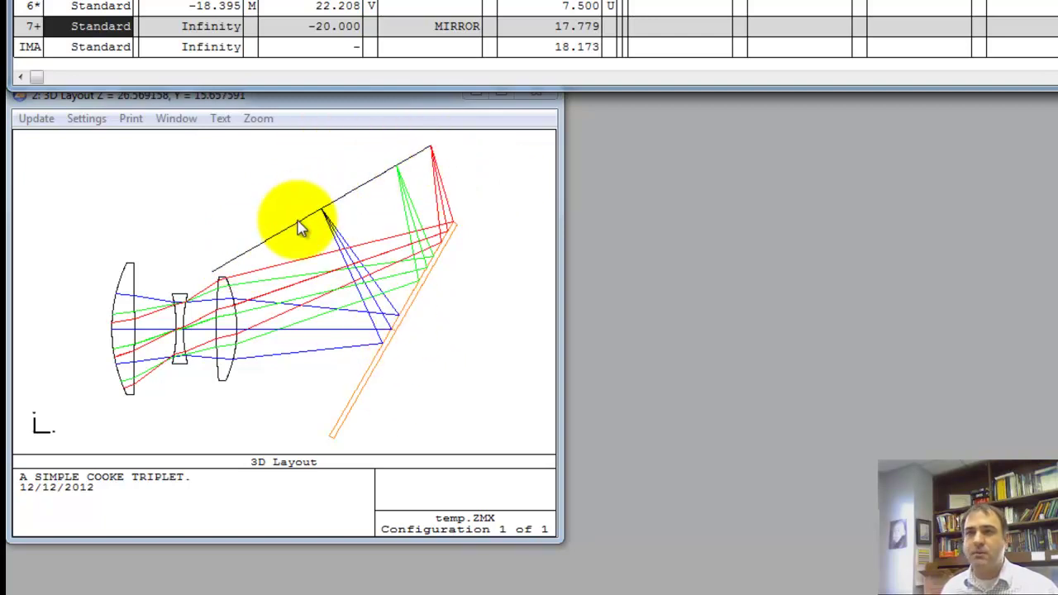
left_click(390, 328)
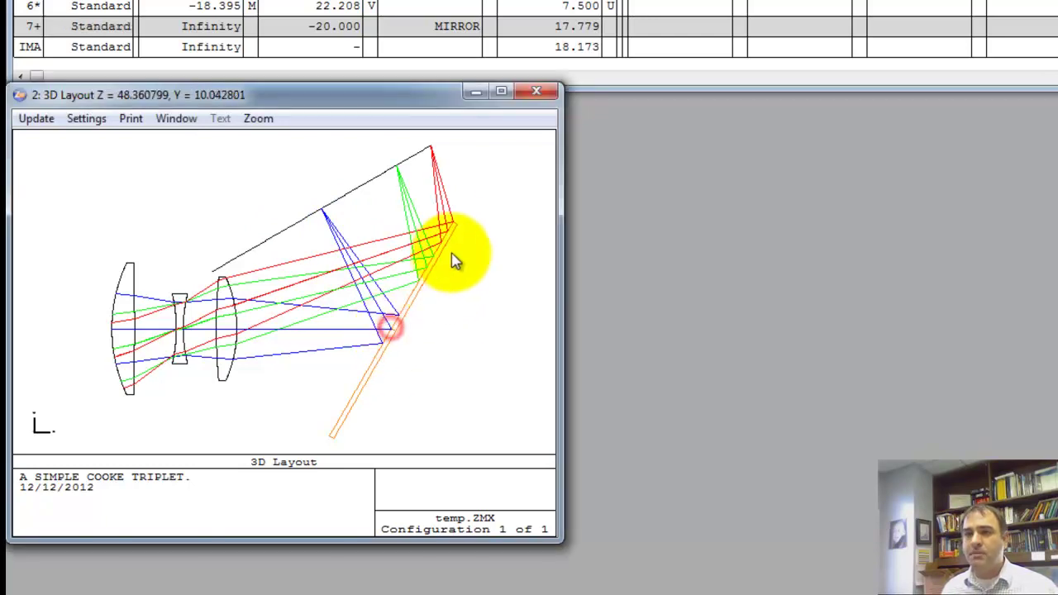
left_click(375, 368)
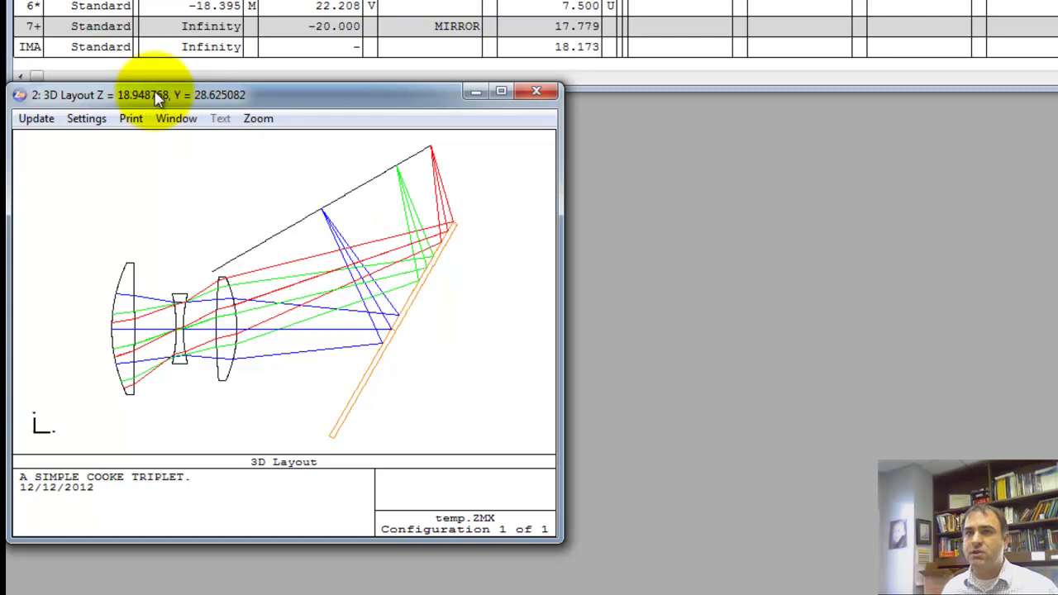
double_click(99, 26)
left_click(916, 119)
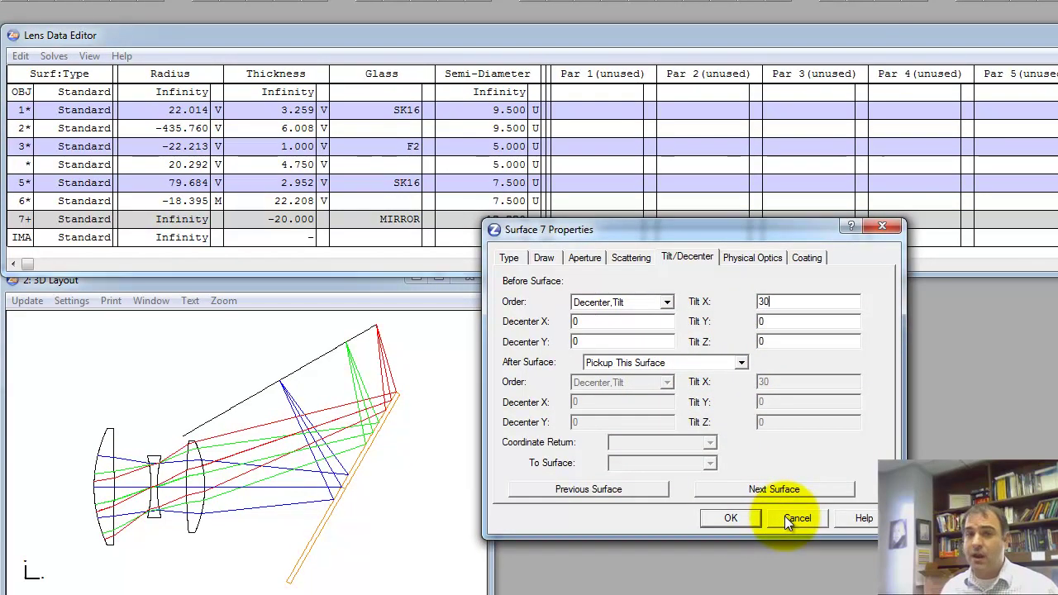
Reload temp.ZMX without saving changes and place a 3D layout below the lens table
left_click(784, 516)
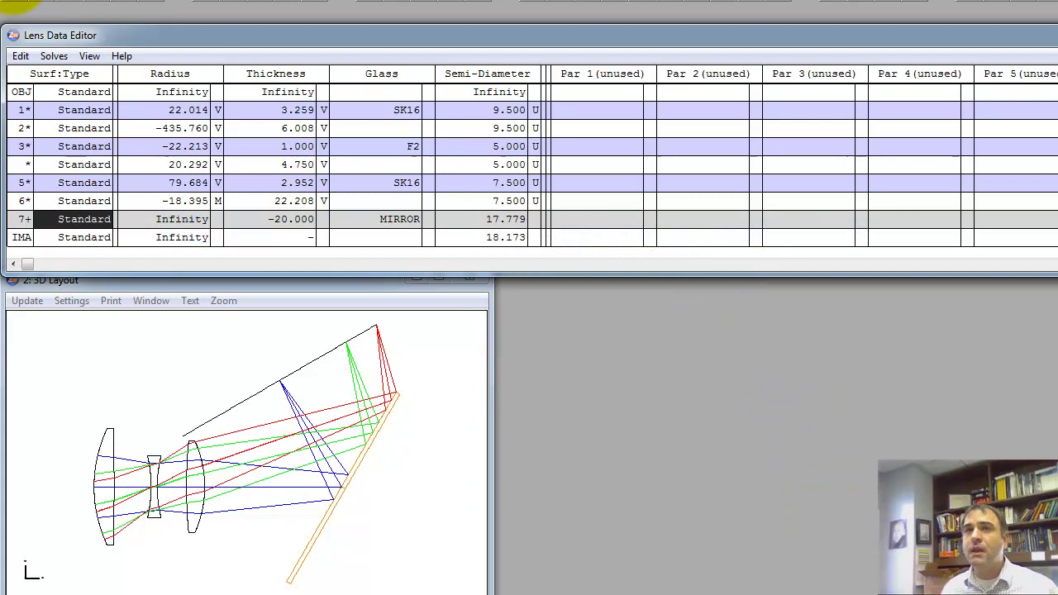
left_click(15, 5)
left_click(114, 250)
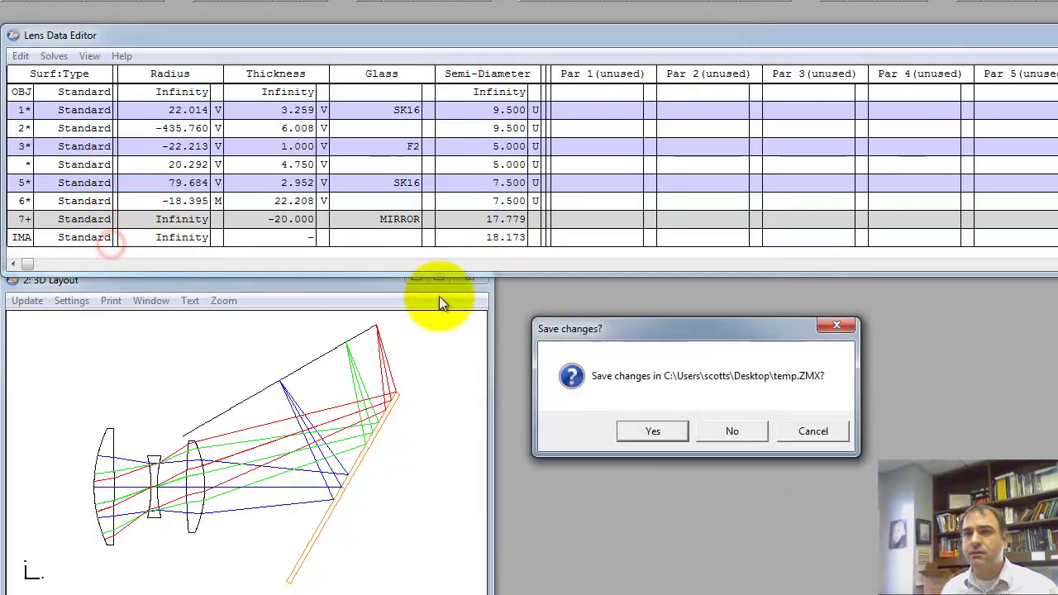
left_click(736, 434)
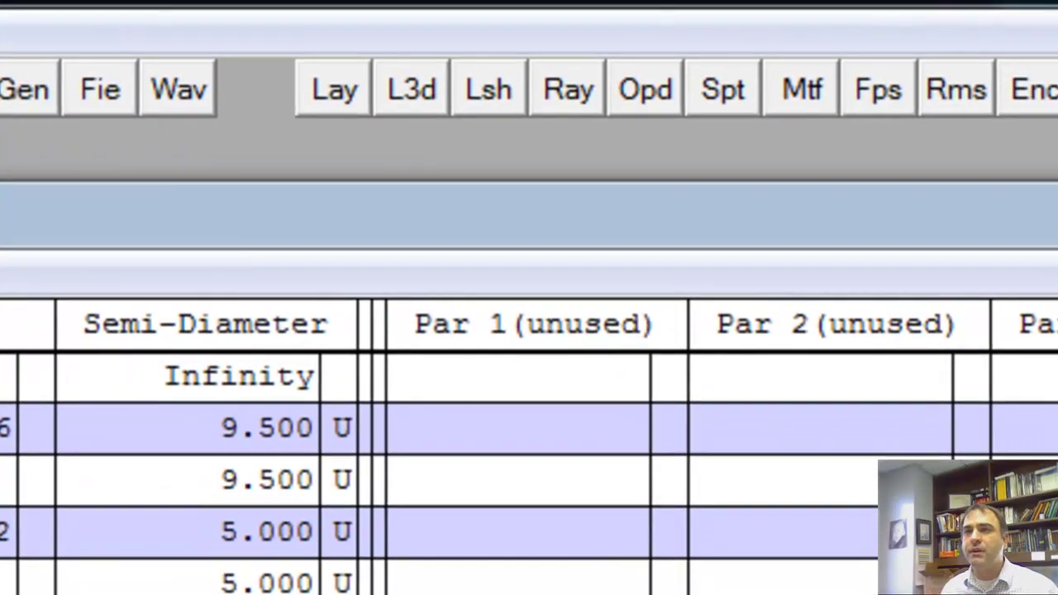
left_click(413, 92)
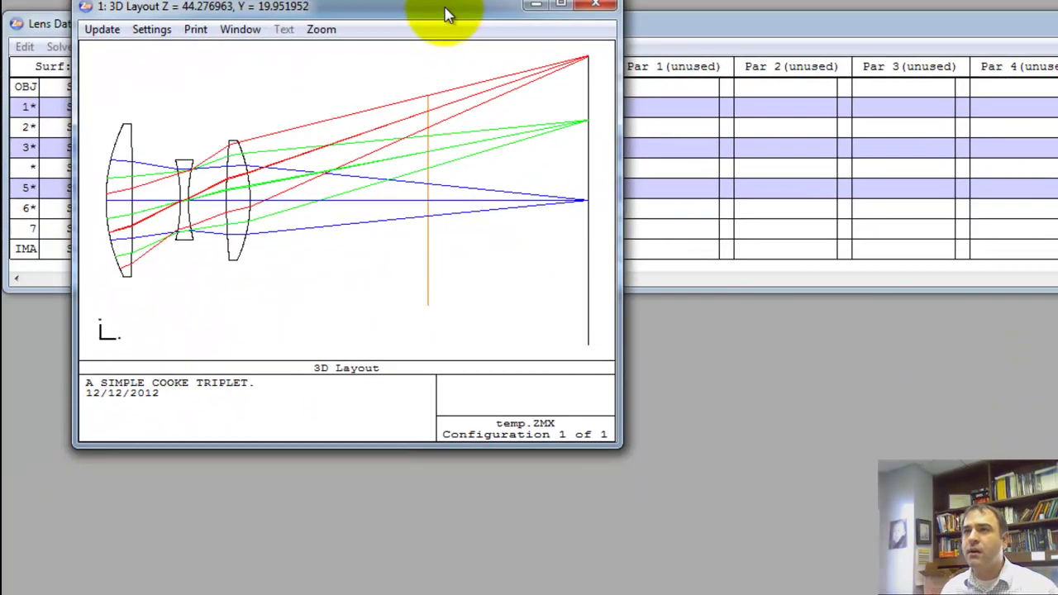
left_click_drag(444, 14, 389, 283)
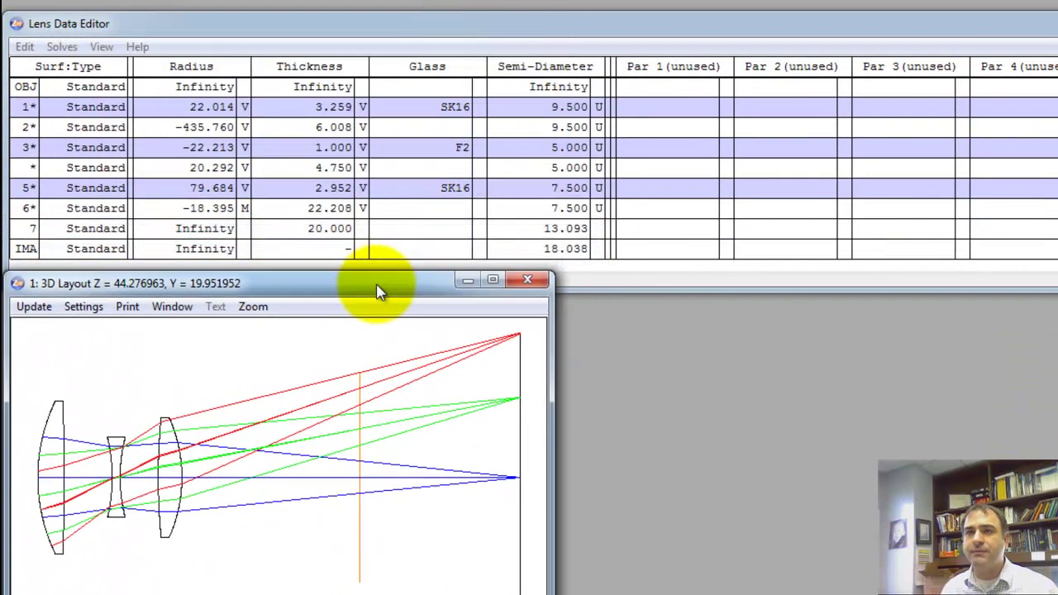
Insert new flat surfaces before surface 7 and before the image, adding surface 9 with 0 thickness
left_click(180, 232)
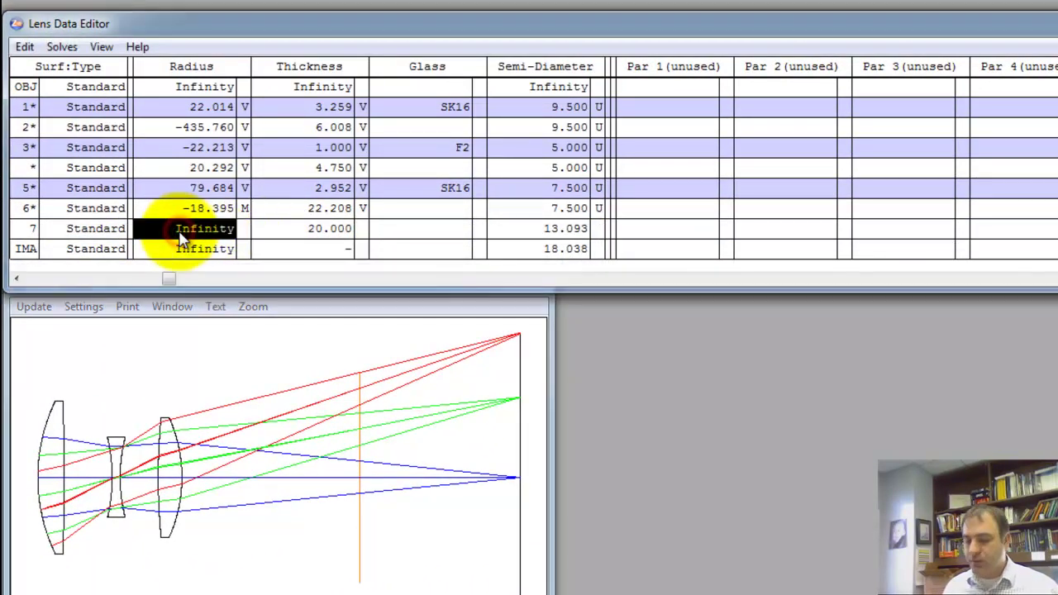
key("Down")
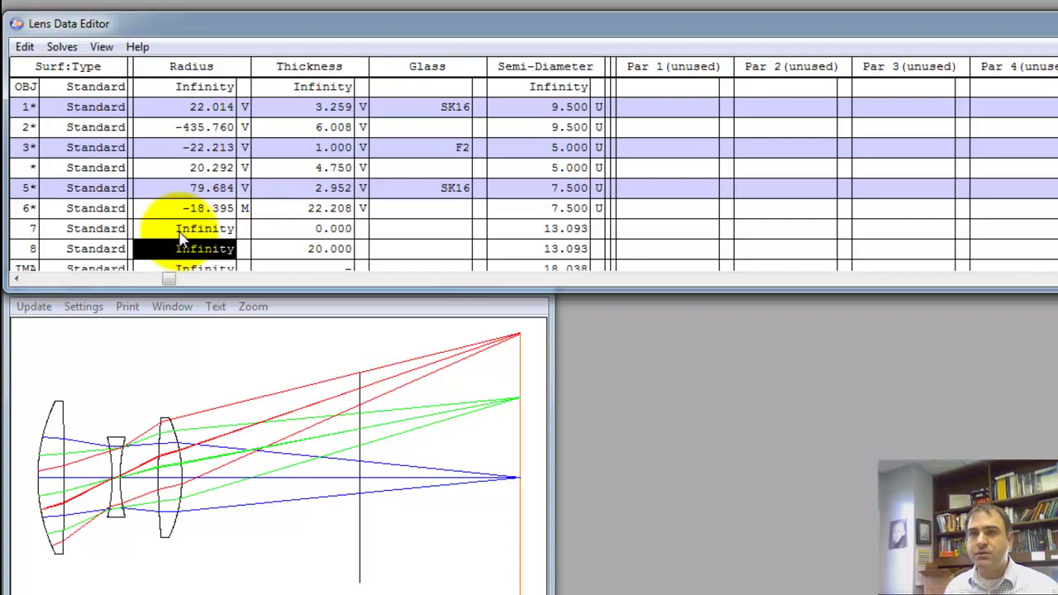
left_click_drag(256, 11, 225, 2)
left_click(198, 242)
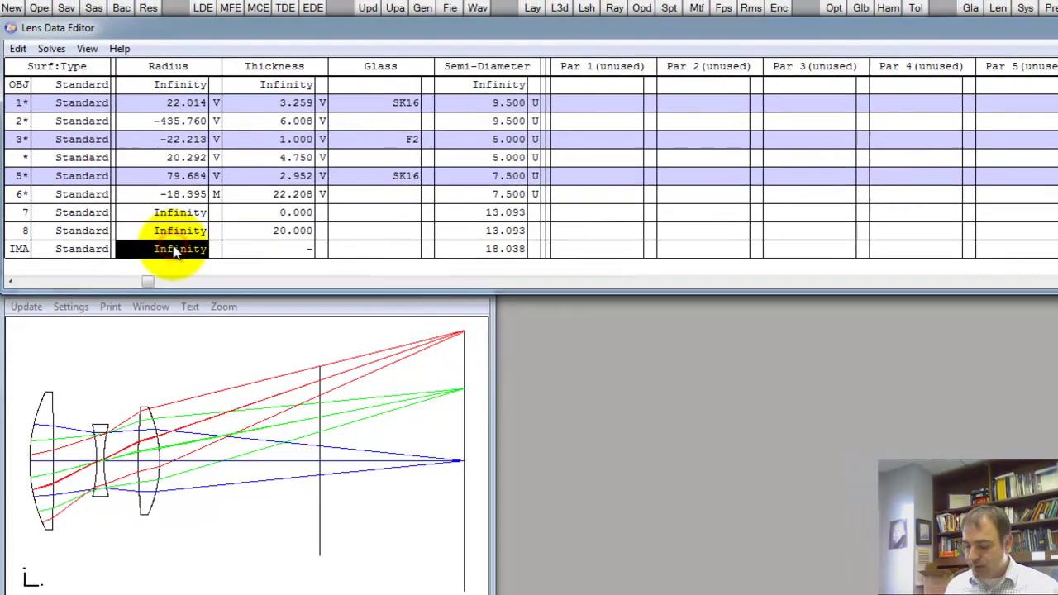
key("Insert")
left_click_drag(233, 289, 248, 320)
left_click(229, 355)
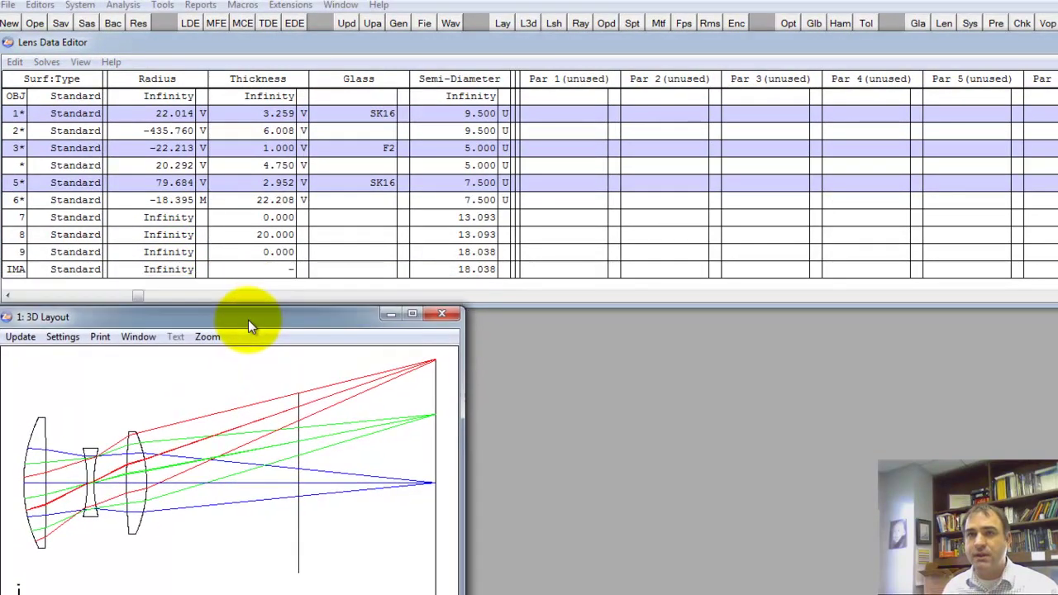
left_click(275, 219)
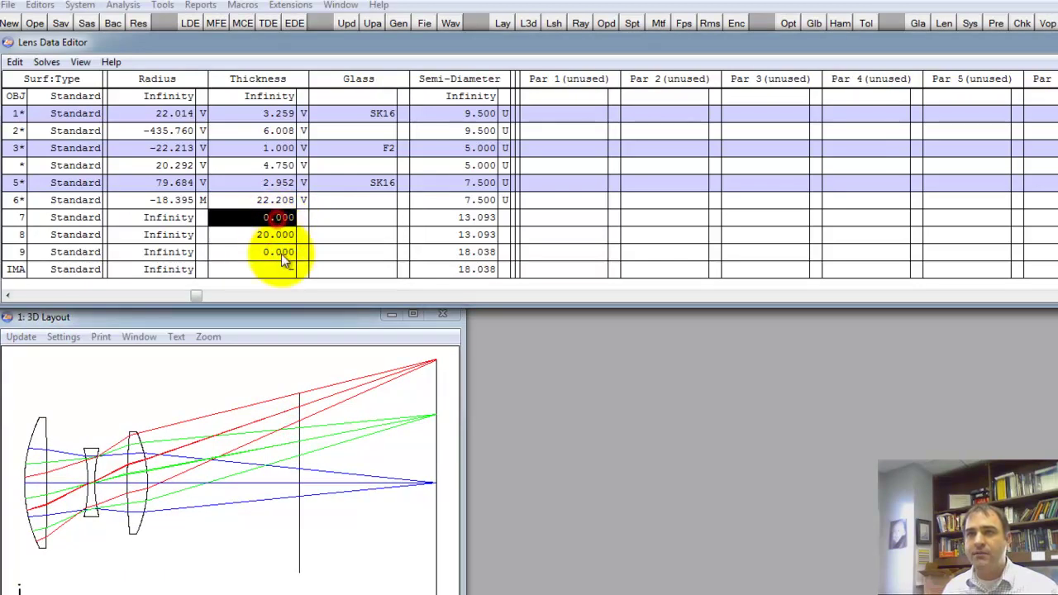
left_click(281, 255)
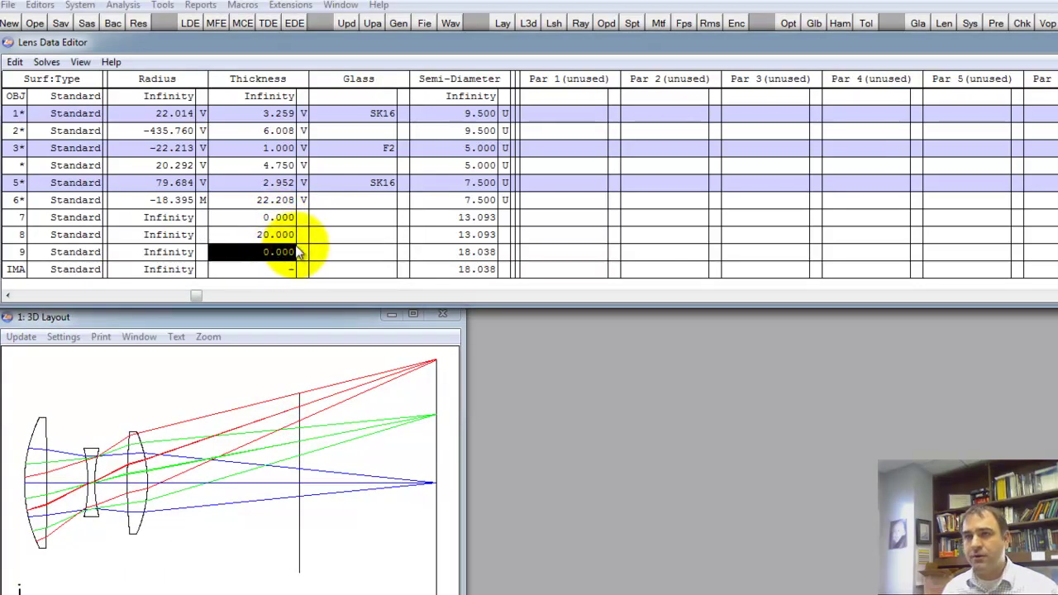
Change surface 7's type to Coordinate Break, leaving its decenters and tilts at 0.000
left_click(71, 218)
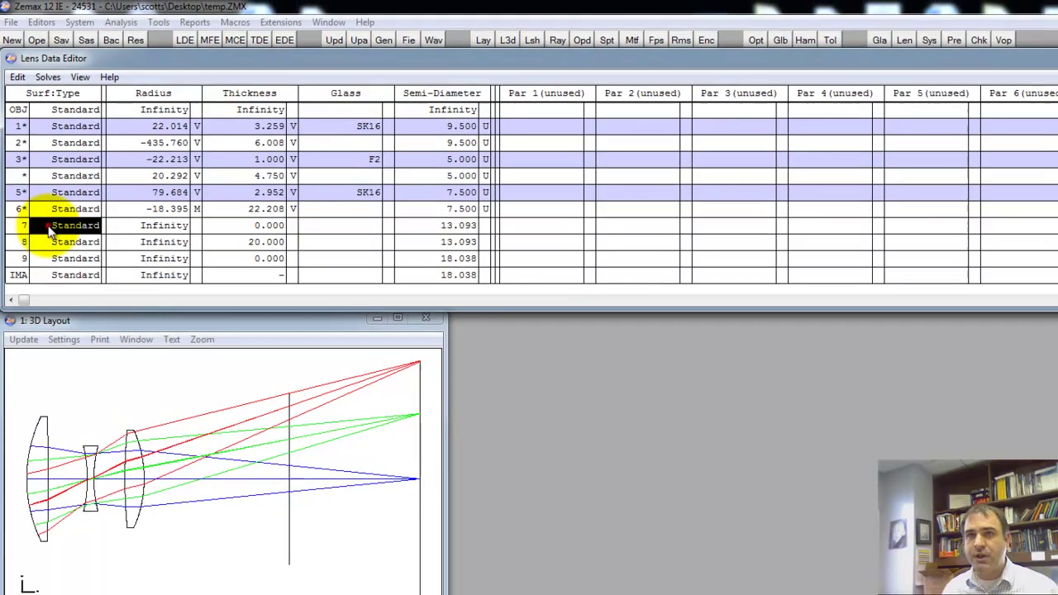
double_click(92, 232)
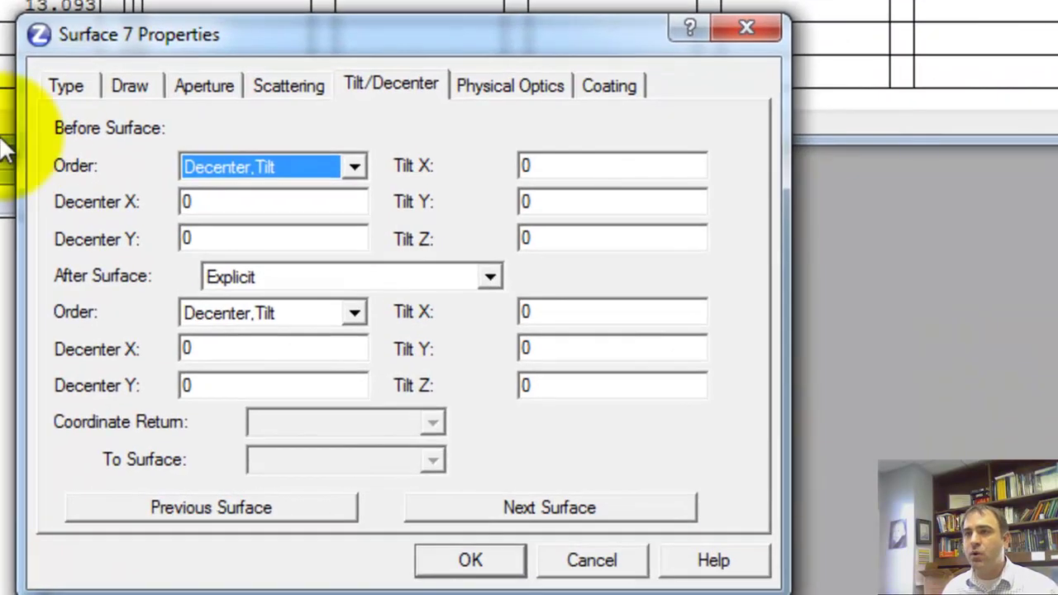
left_click(68, 86)
left_click(318, 127)
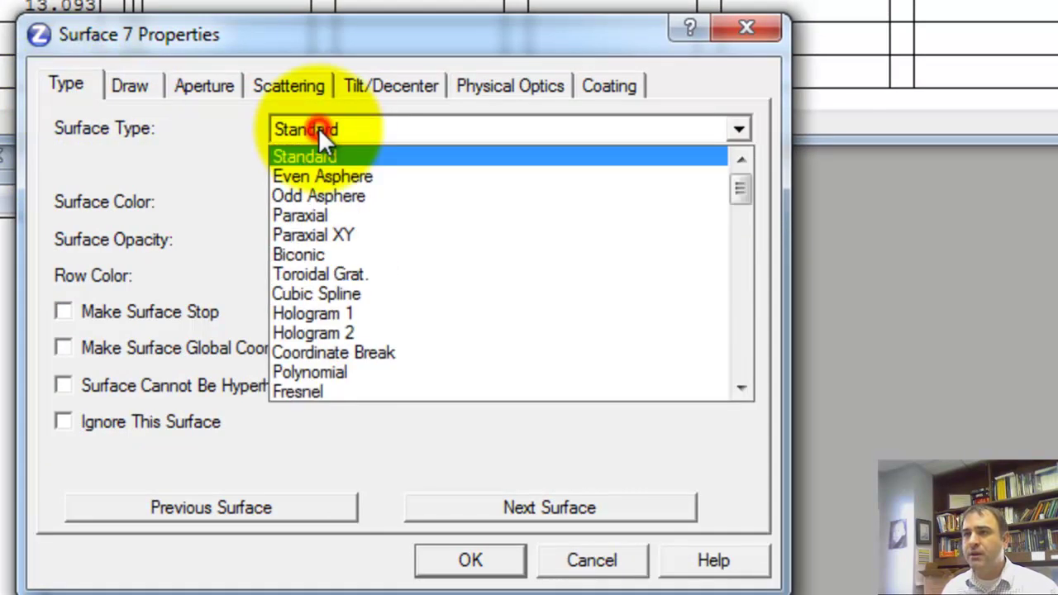
left_click(319, 127)
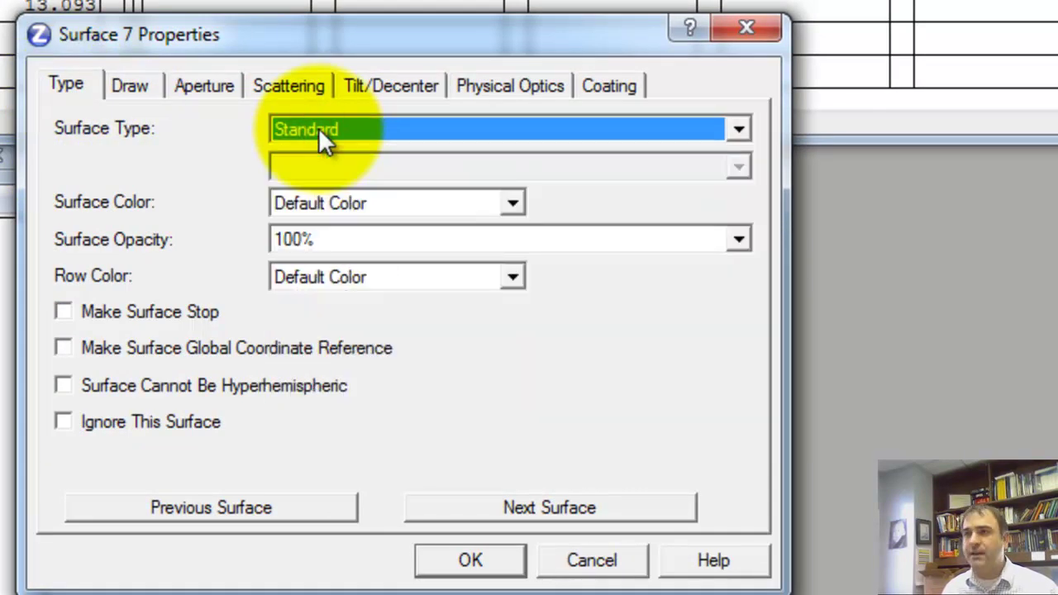
key("c")
key("c")
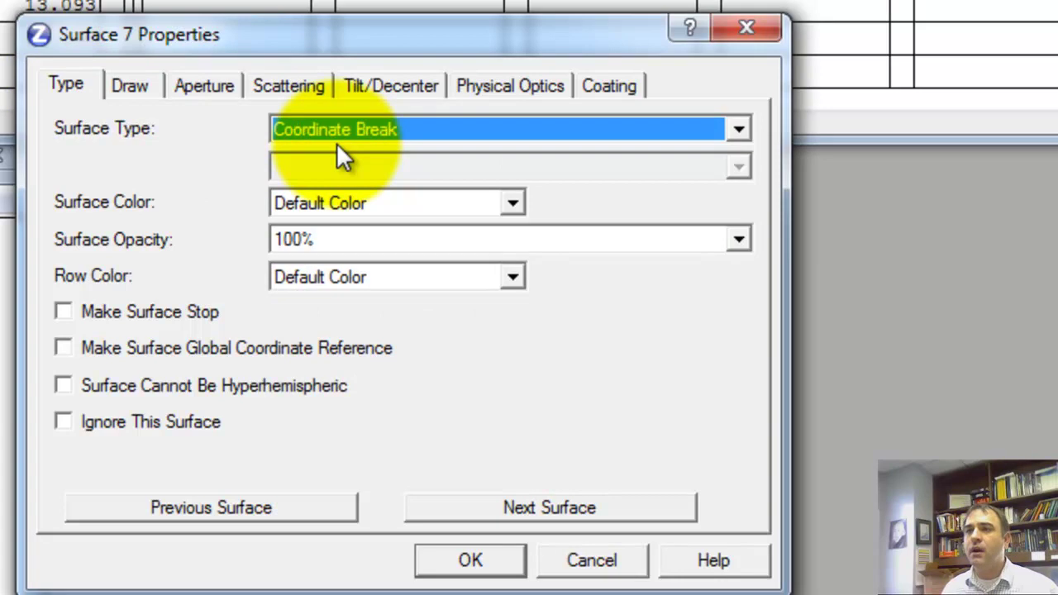
left_click(470, 561)
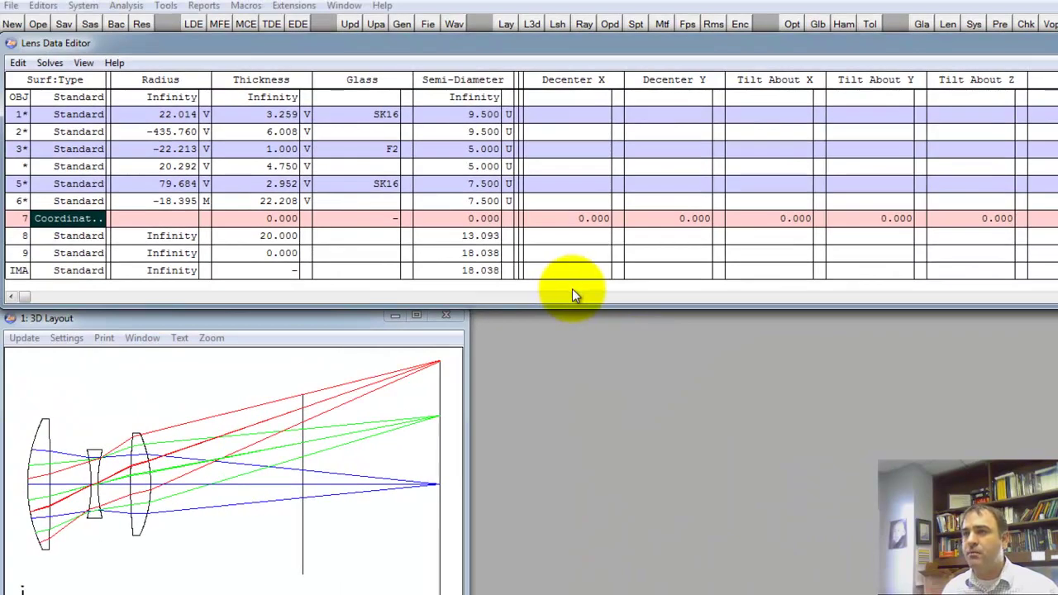
left_click(582, 219)
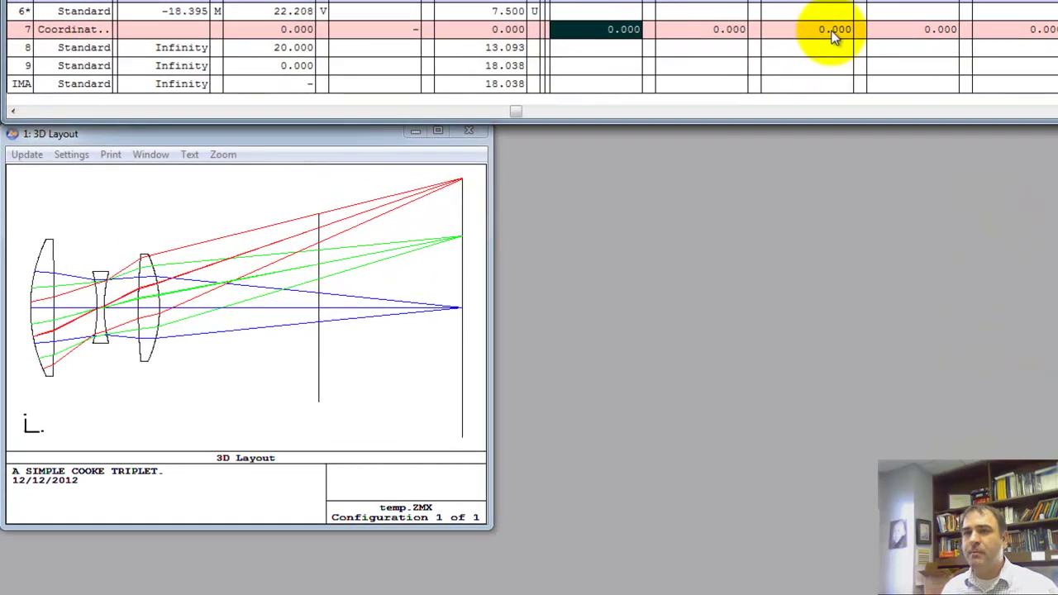
Set surface 8's material to MIRROR and dismiss the image height error
left_click(835, 32)
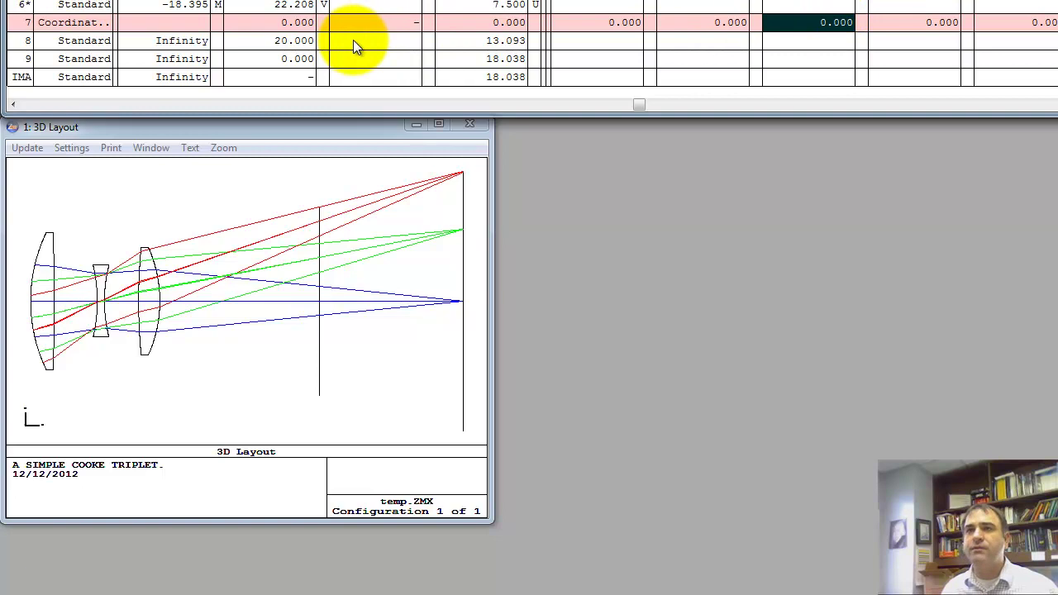
left_click(353, 42)
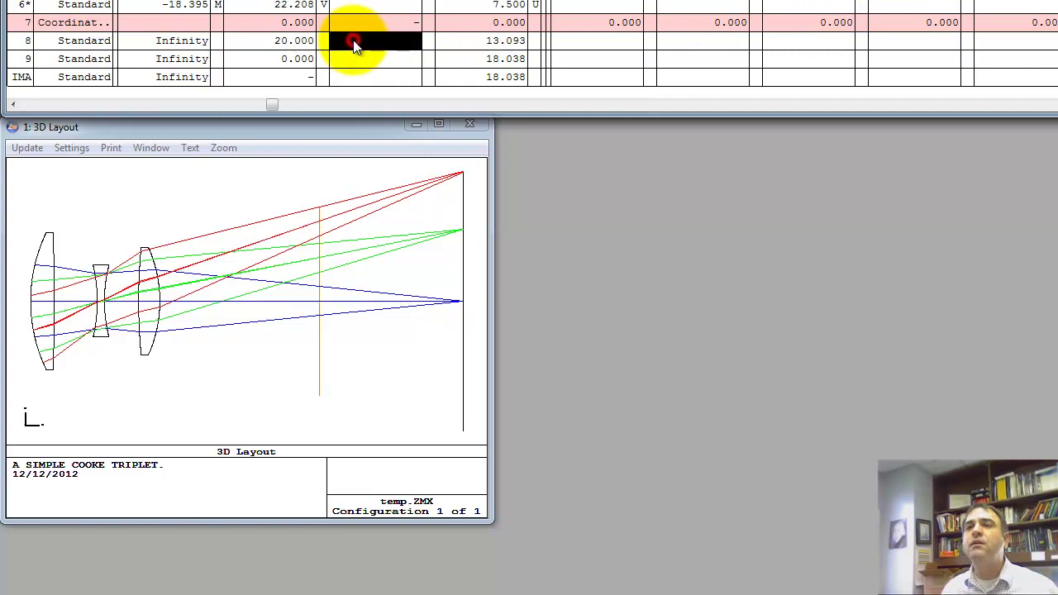
type("n")
type("irro")
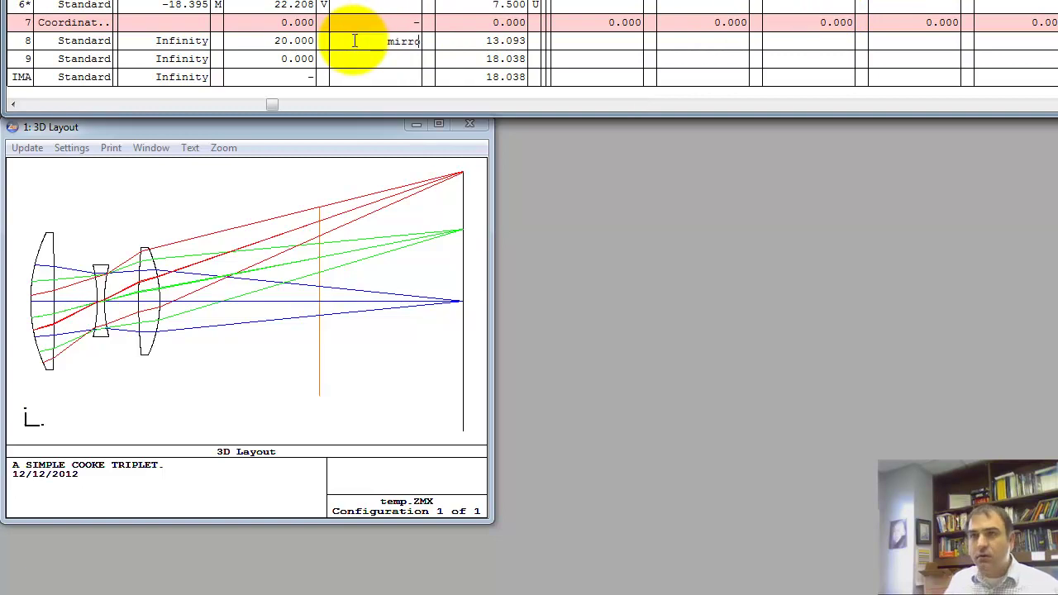
type("r")
key("Return")
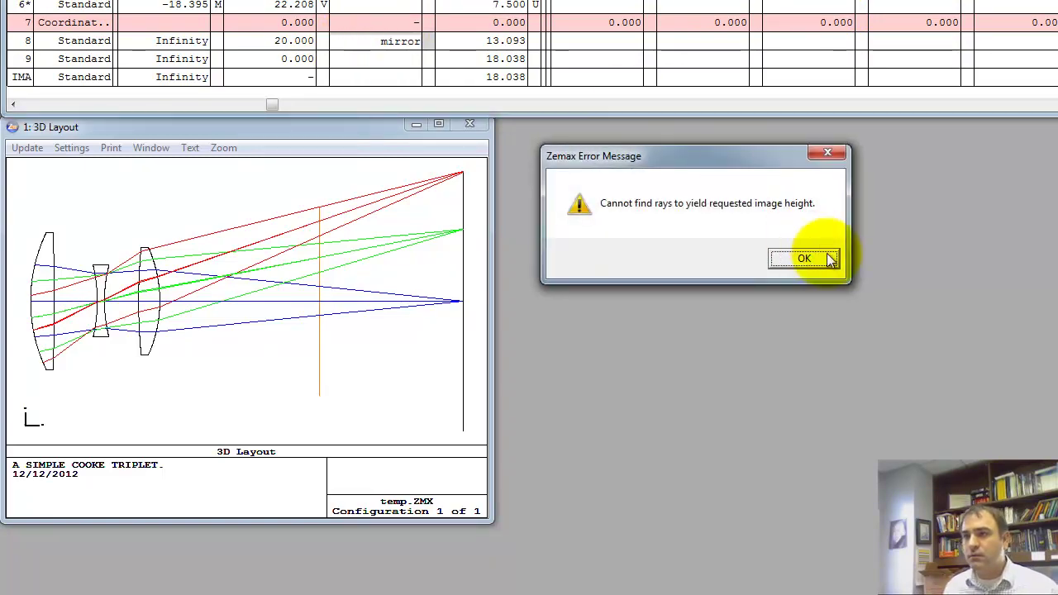
left_click(829, 258)
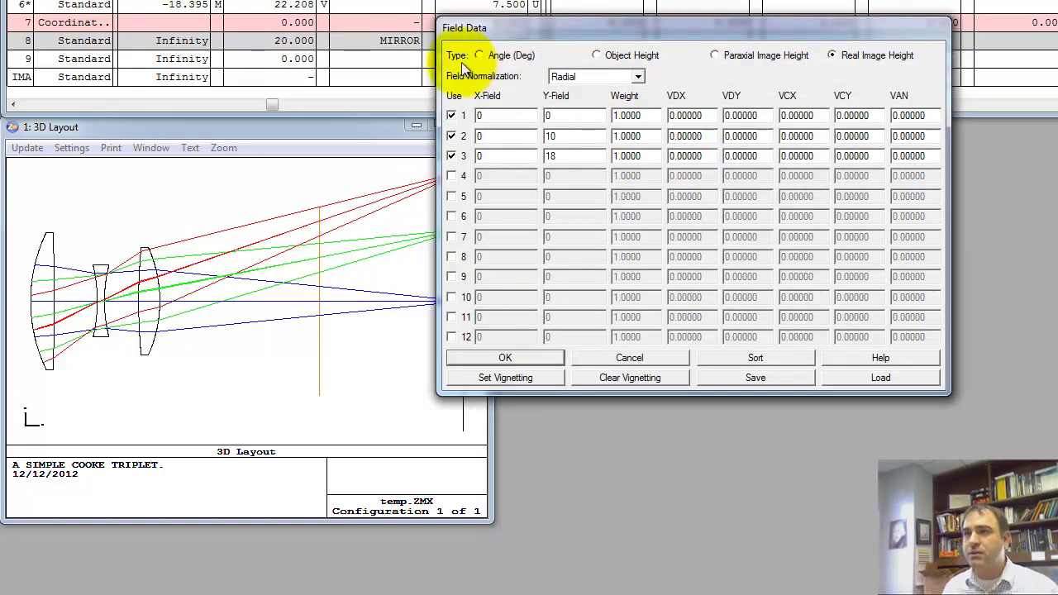
Define the fields as Angle (Deg) with Y values 0, 14 and 20
left_click(493, 55)
double_click(566, 136)
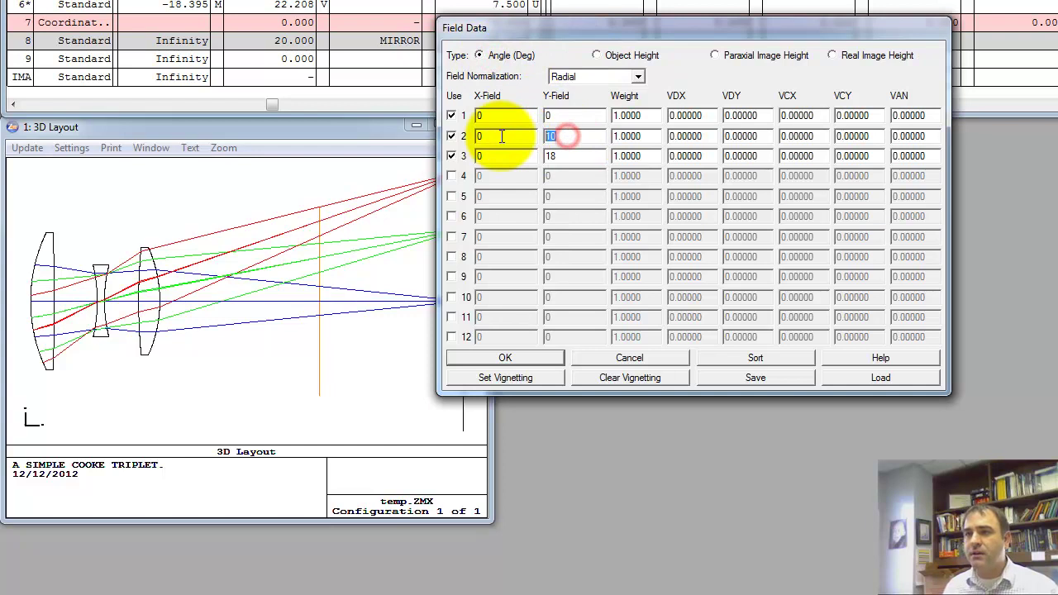
type("20")
key("Return")
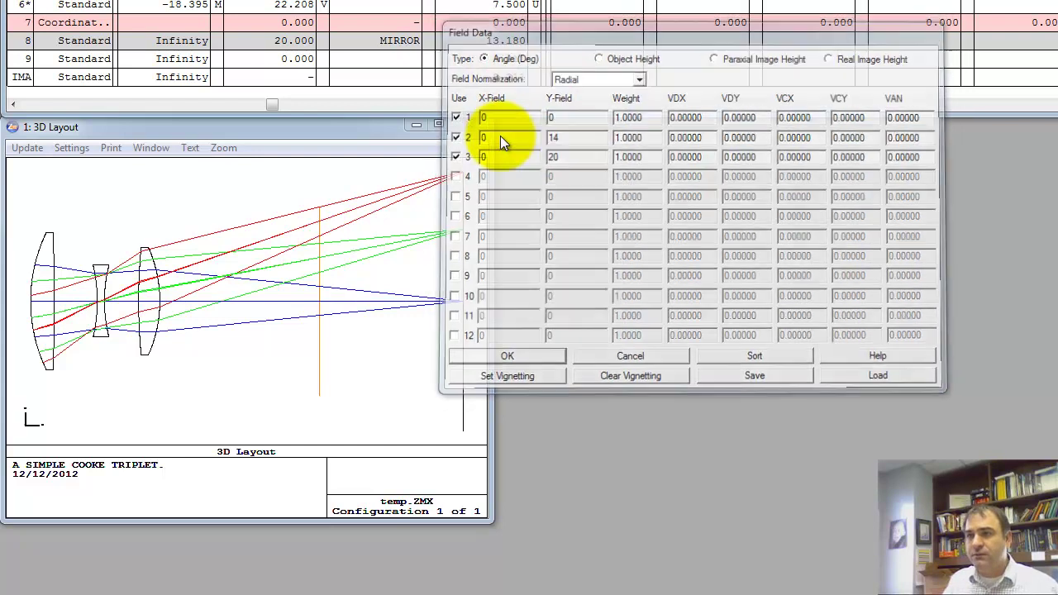
left_click(399, 242)
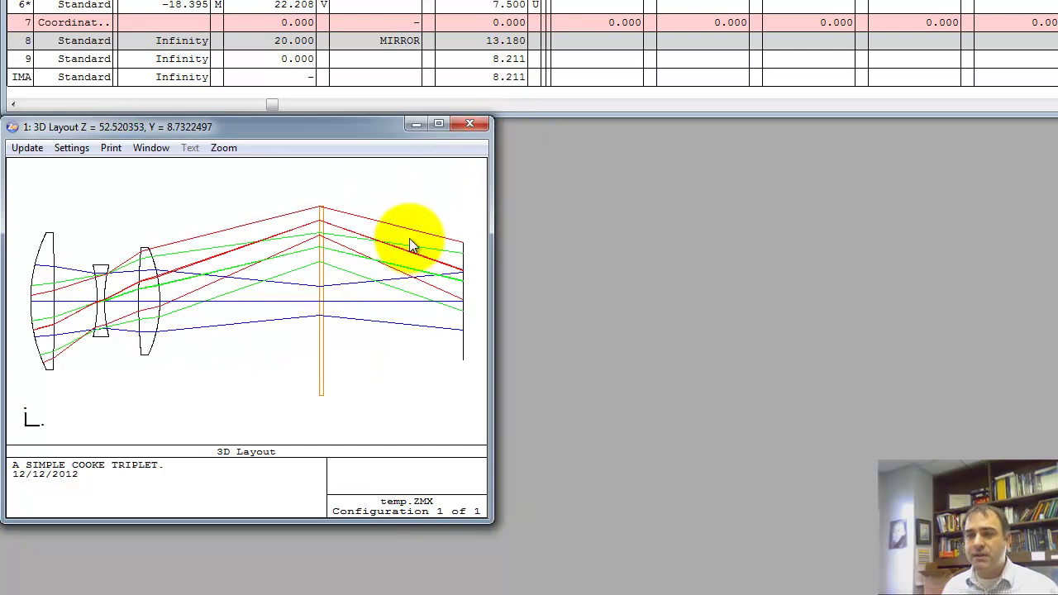
Limit the 3D layout plot to wavelength 2 and field 1
right_click(409, 238)
left_click(863, 100)
left_click(864, 106)
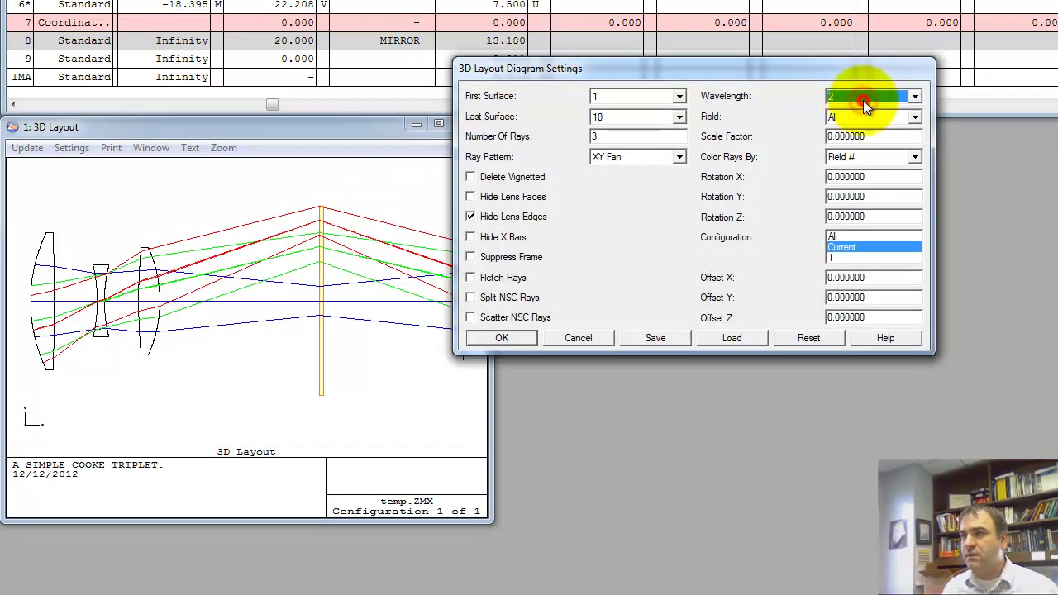
left_click(852, 118)
left_click(843, 143)
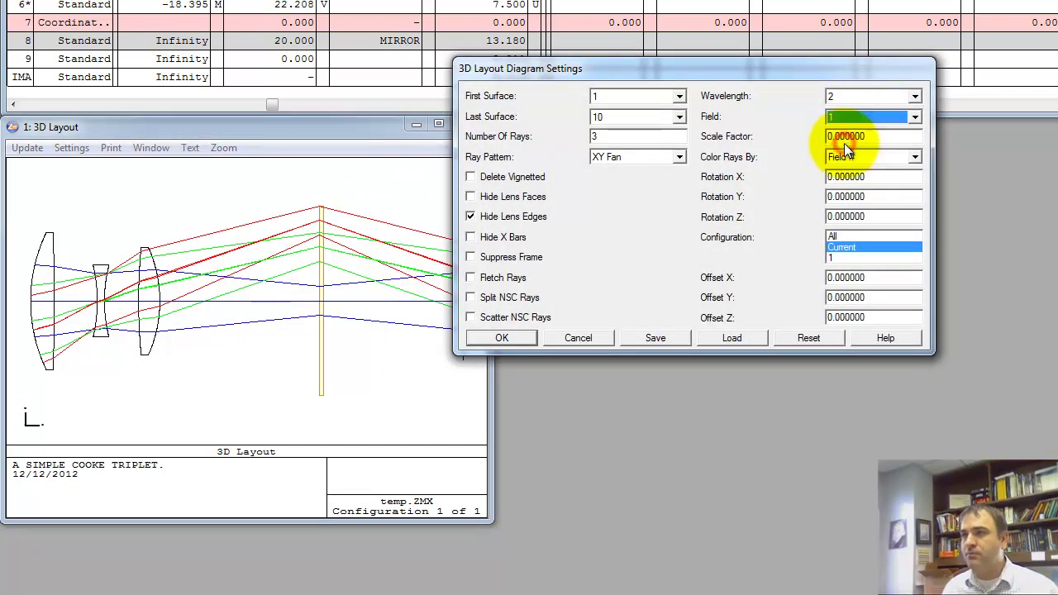
left_click(521, 335)
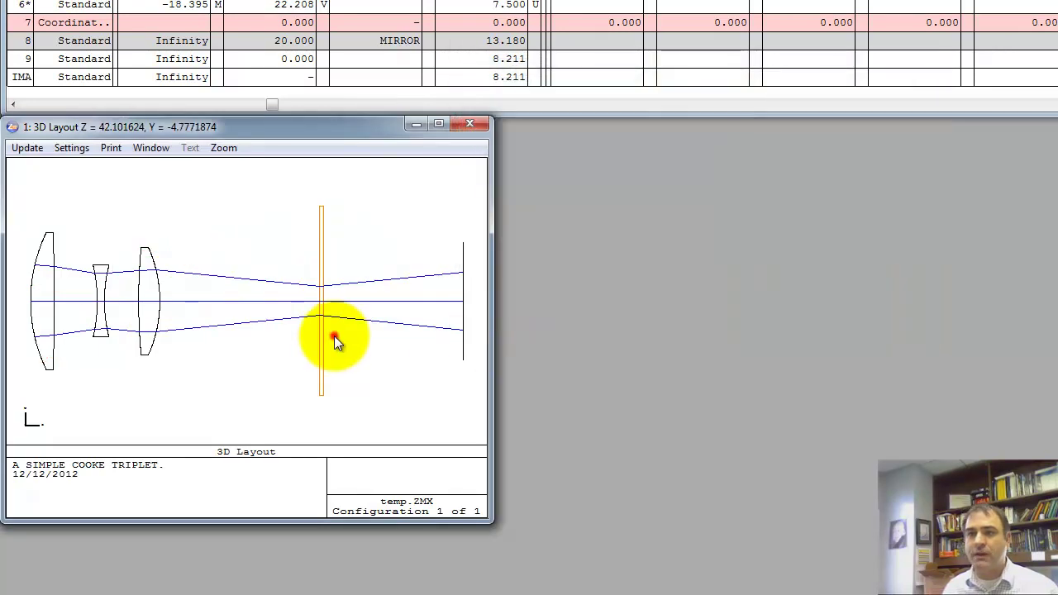
Set the thickness after mirror surface 8 to -20 and refresh the layout
left_click(380, 40)
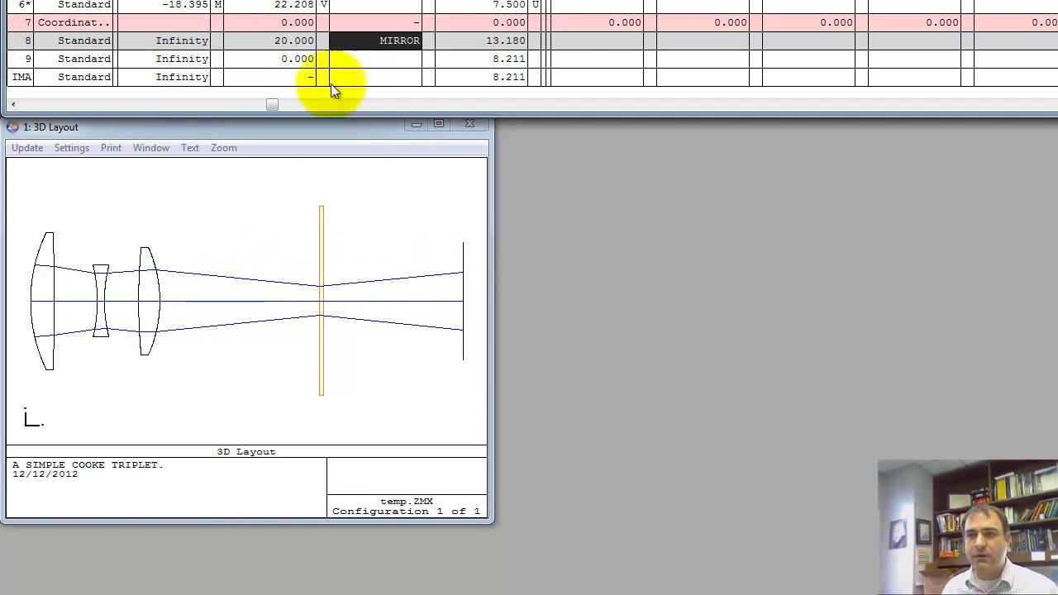
left_click(286, 40)
type("-20")
key("Return")
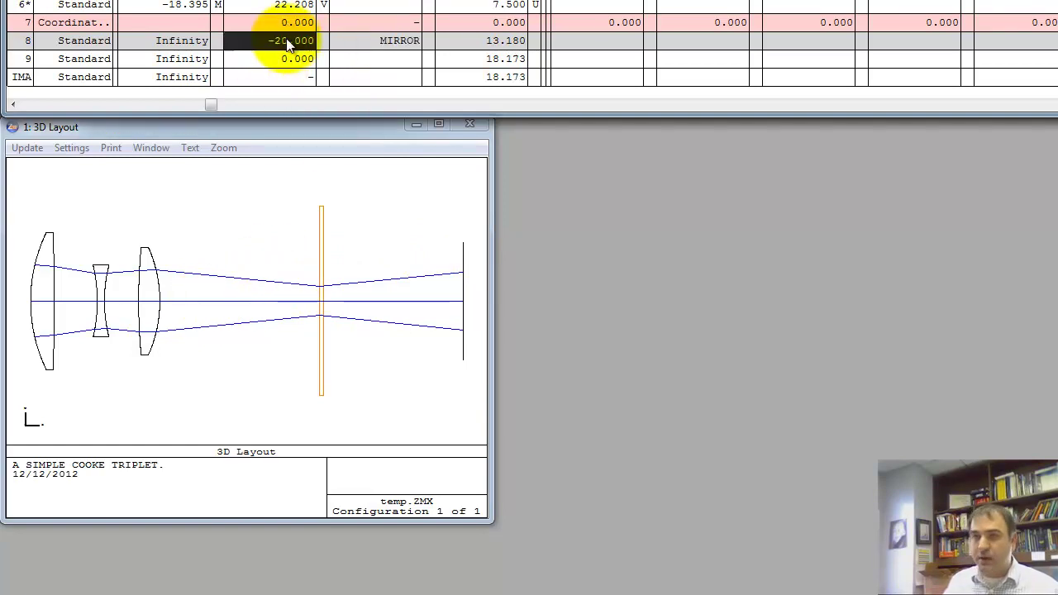
left_click(326, 230)
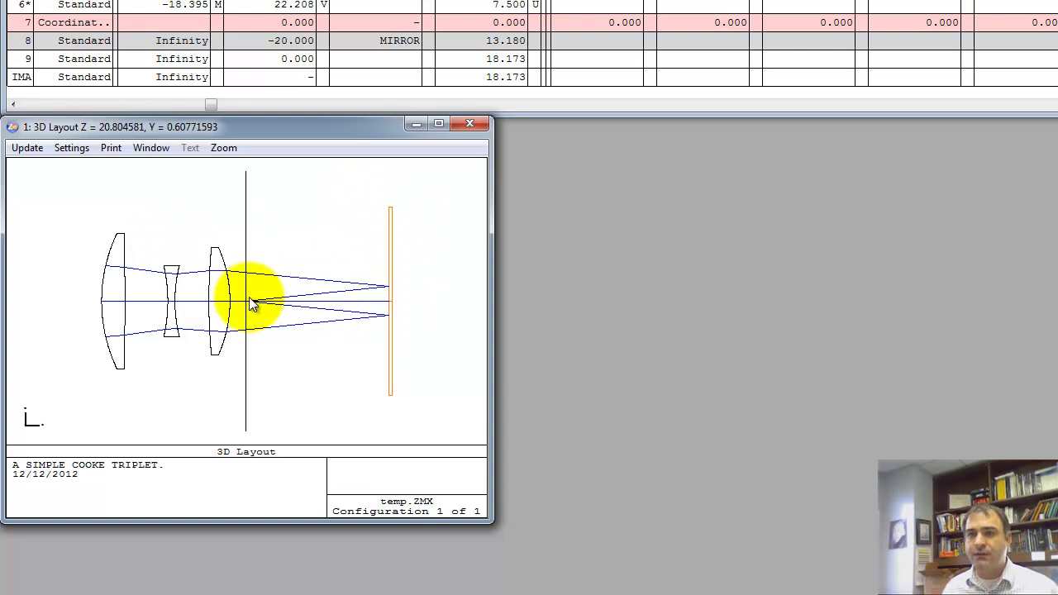
Switch the 3D layout to plot all fields
right_click(307, 233)
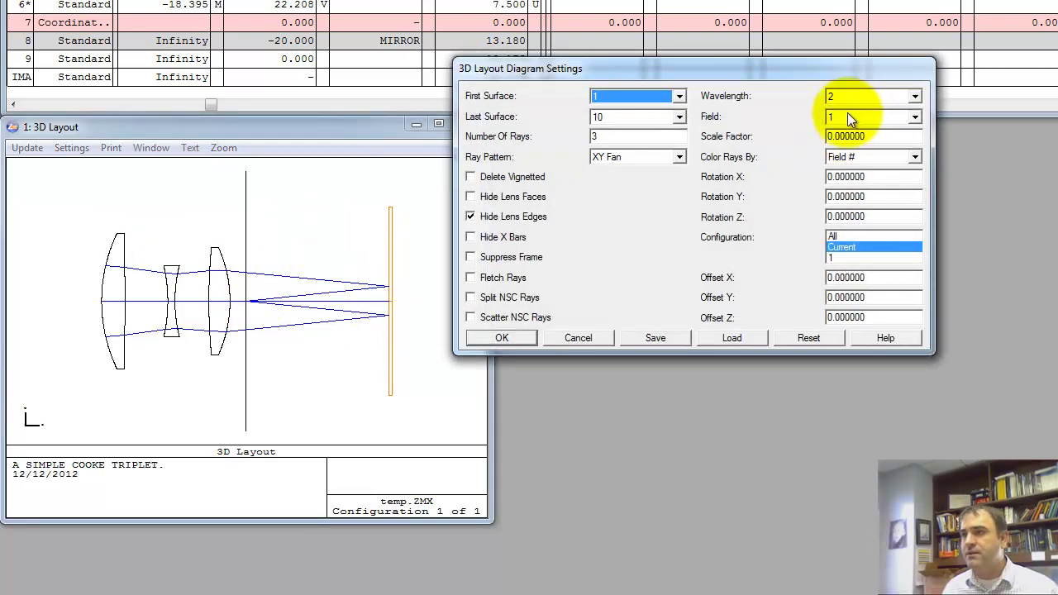
left_click(847, 114)
left_click(842, 128)
left_click(502, 338)
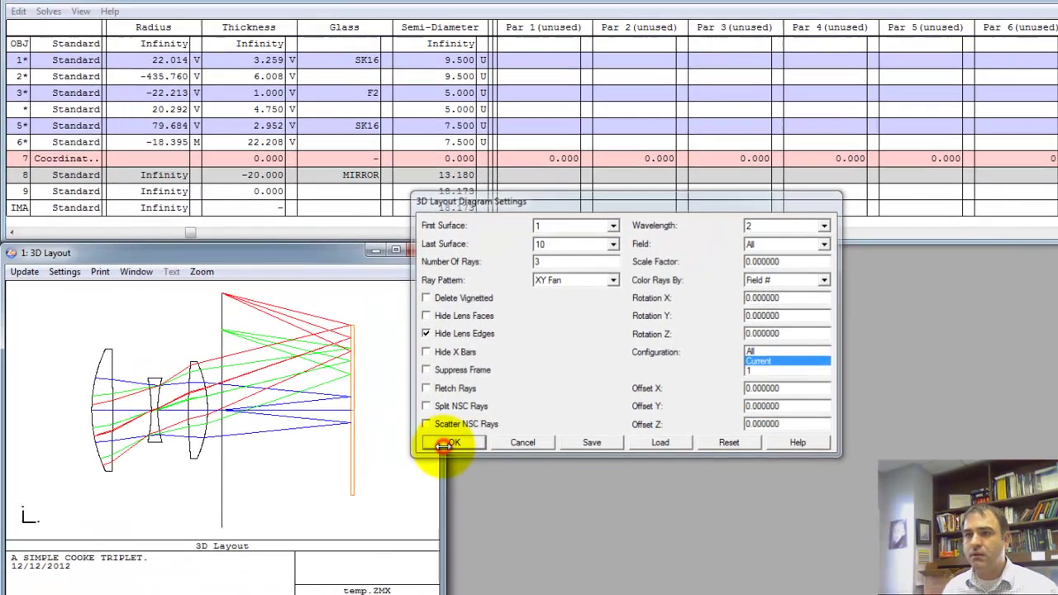
left_click(444, 444)
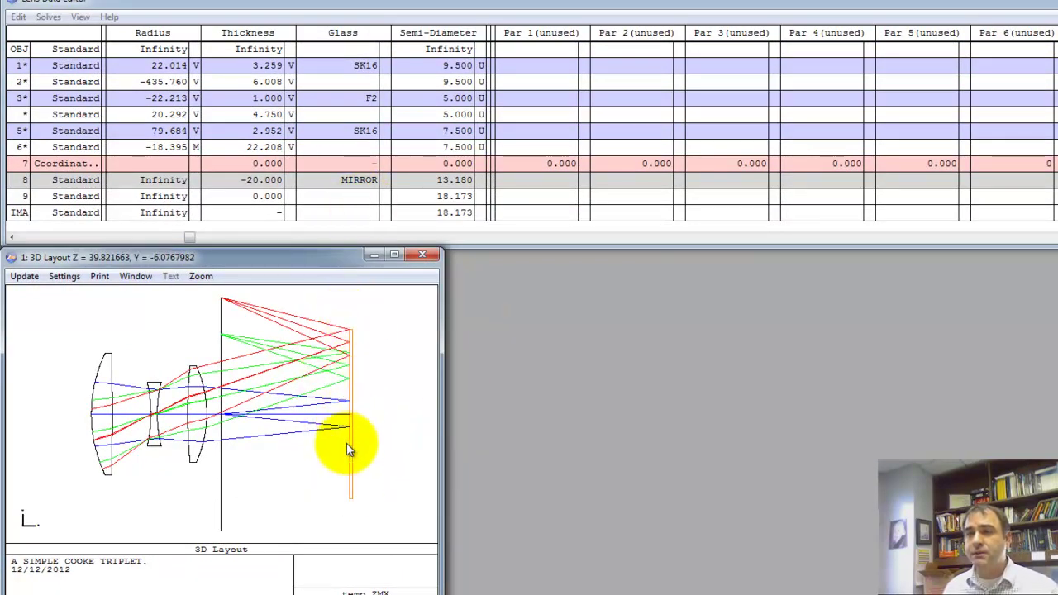
Set surface 7's Tilt About X to 45 degrees
left_click(727, 164)
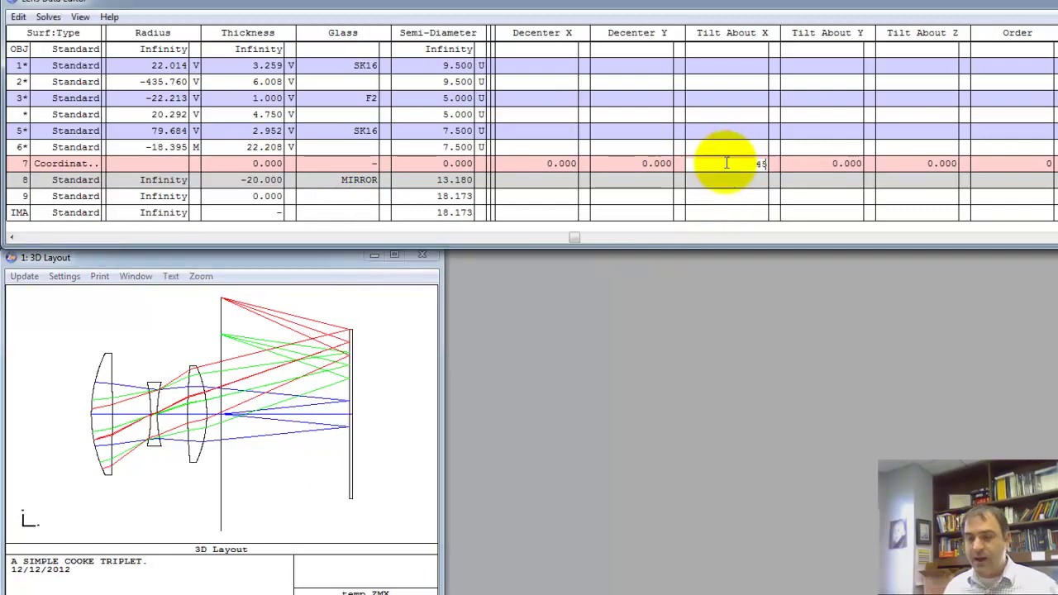
type("45")
left_click(368, 416)
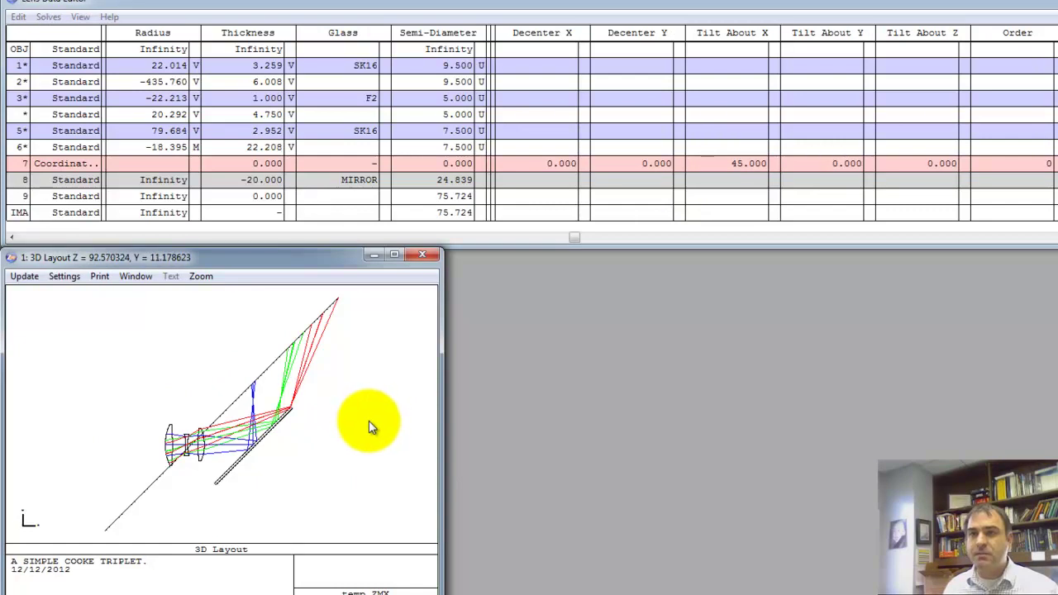
left_click(730, 166)
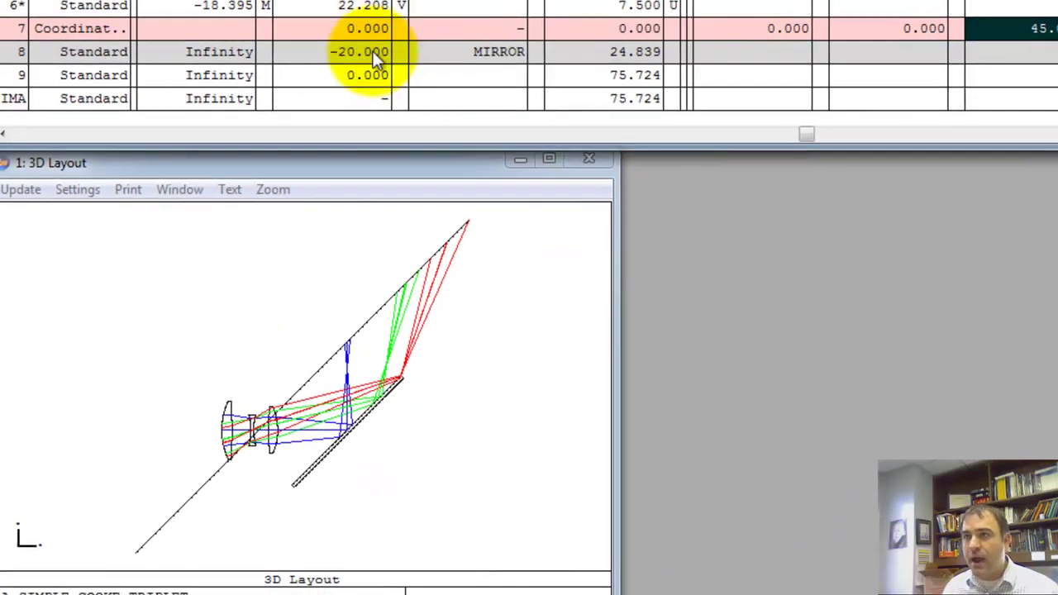
Maximize the 3D layout window to inspect the folded beam
left_click(333, 33)
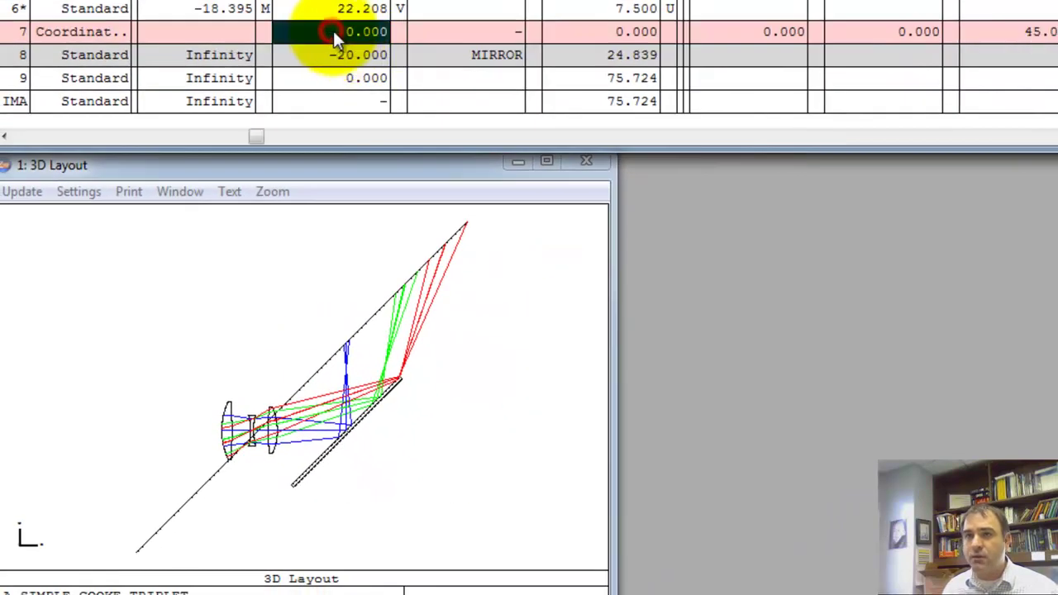
left_click(345, 437)
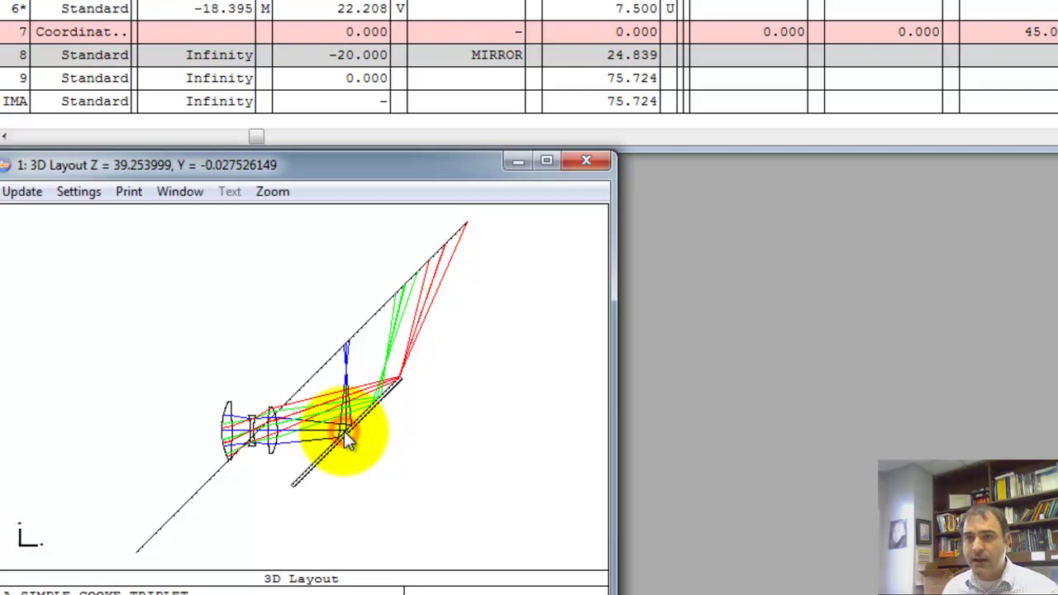
double_click(331, 166)
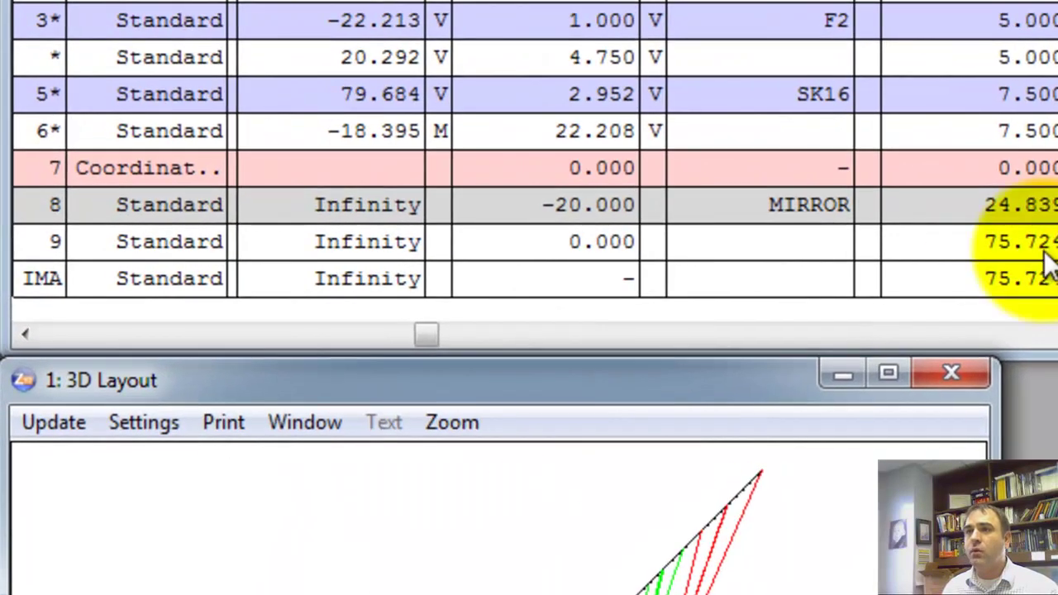
Change surface 9's type to Coordinate Break
left_click(387, 242)
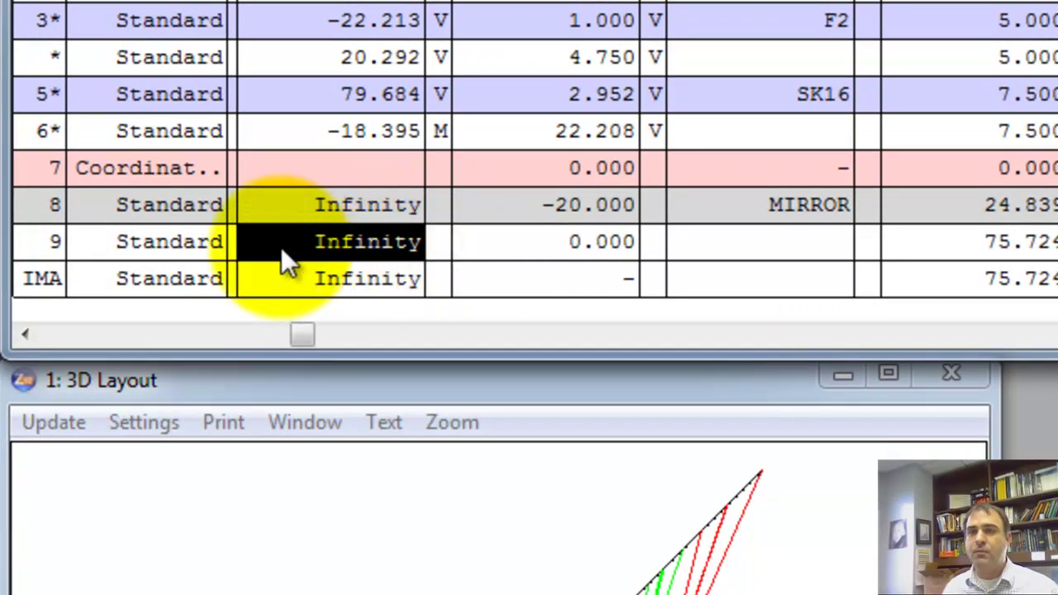
double_click(170, 240)
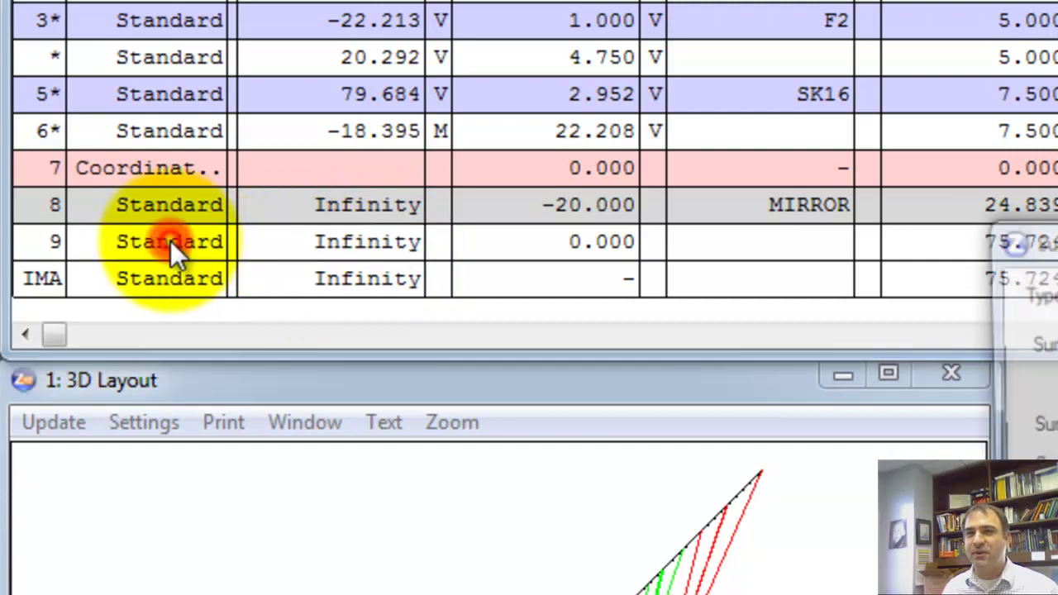
left_click(922, 272)
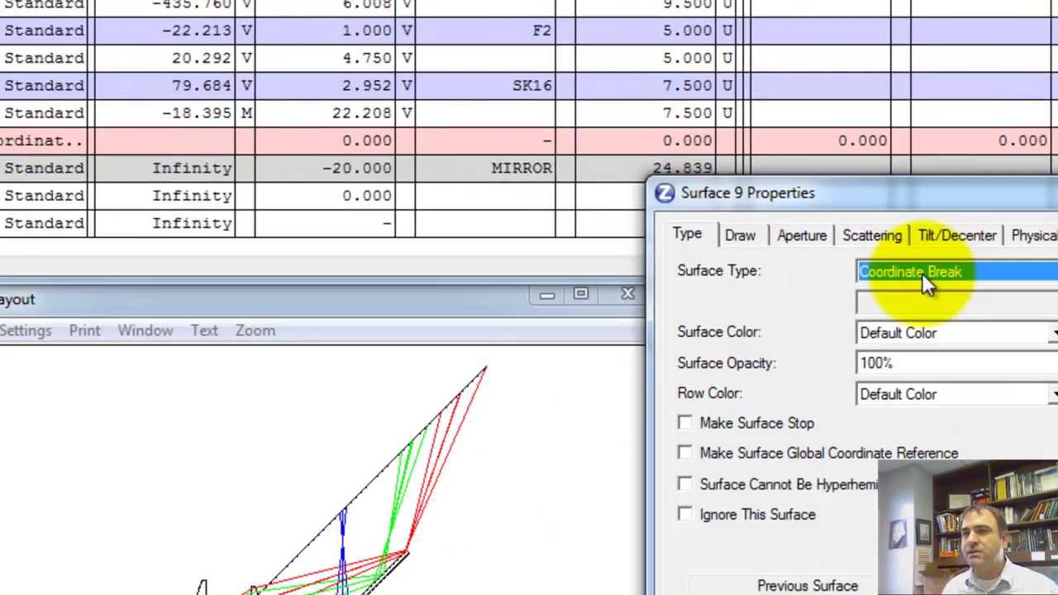
left_click(576, 441)
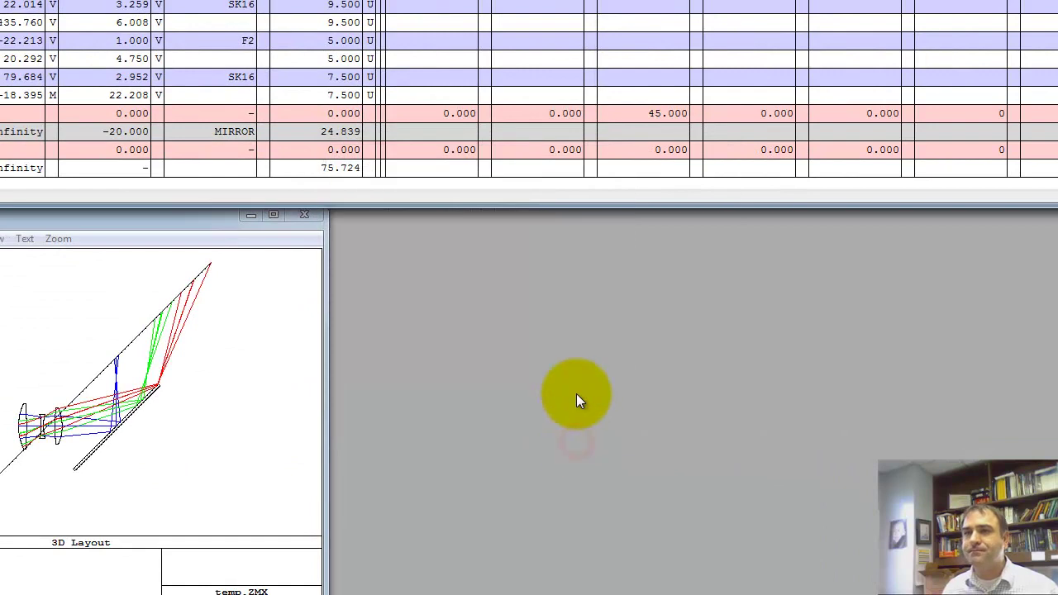
Enter 45 degrees as surface 9's Tilt About X
left_click(671, 150)
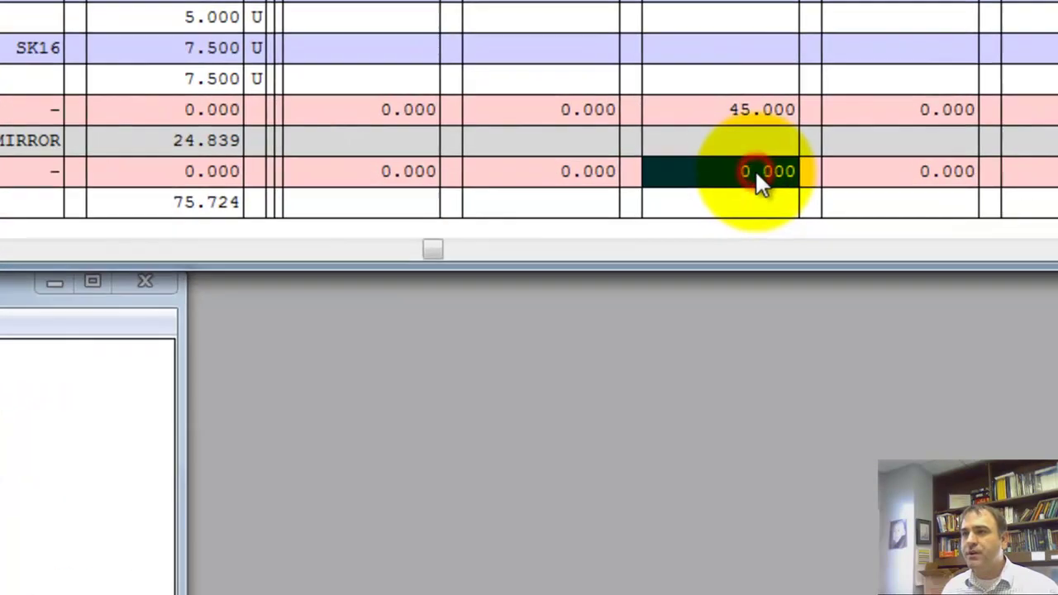
type("45")
key("Return")
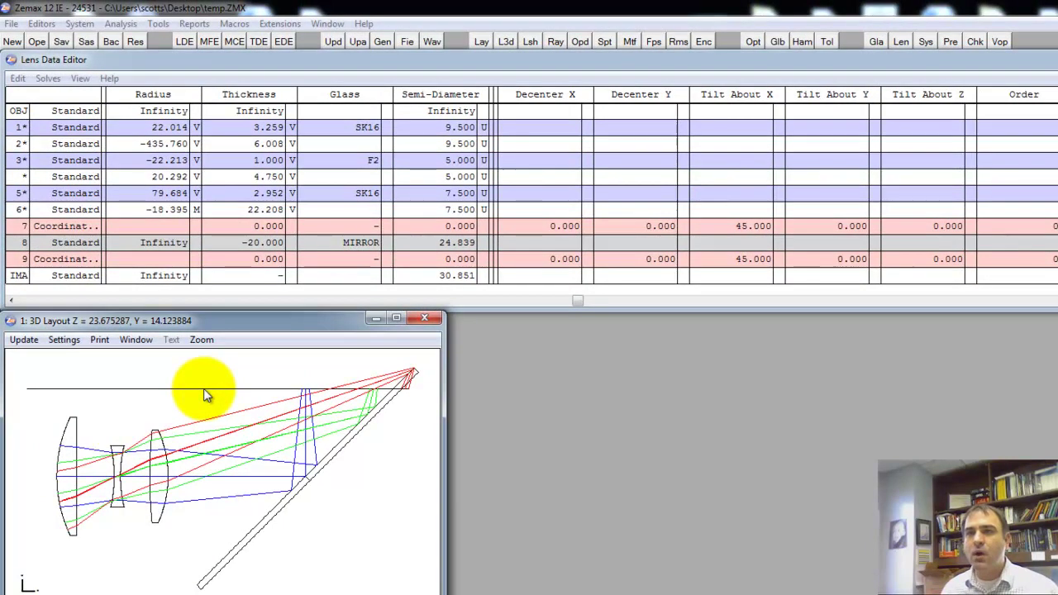
Zoom the layout in on the mirror region, then restore the full view
left_click(204, 392)
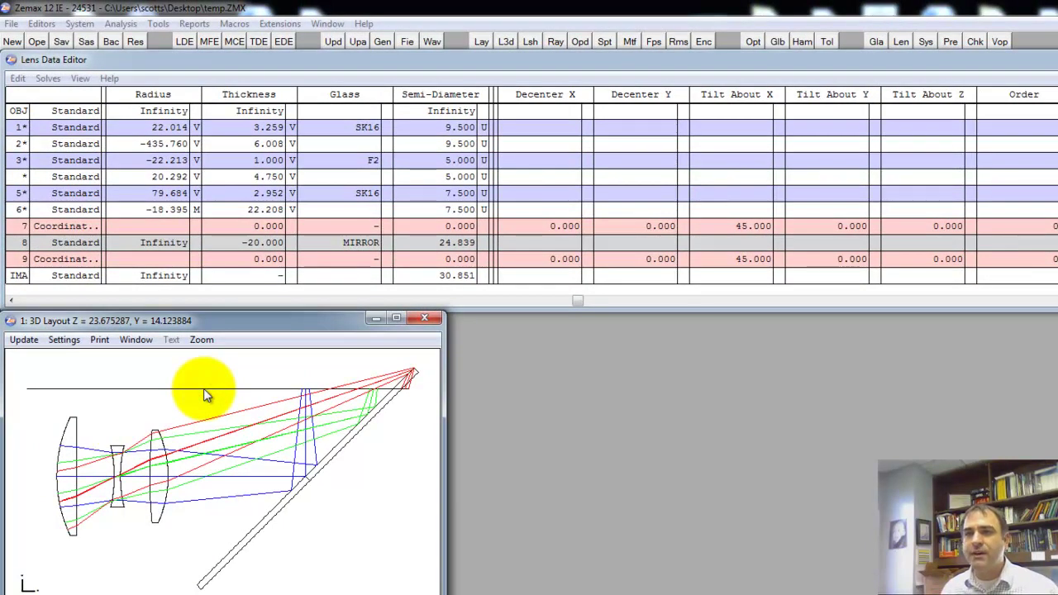
left_click(203, 389)
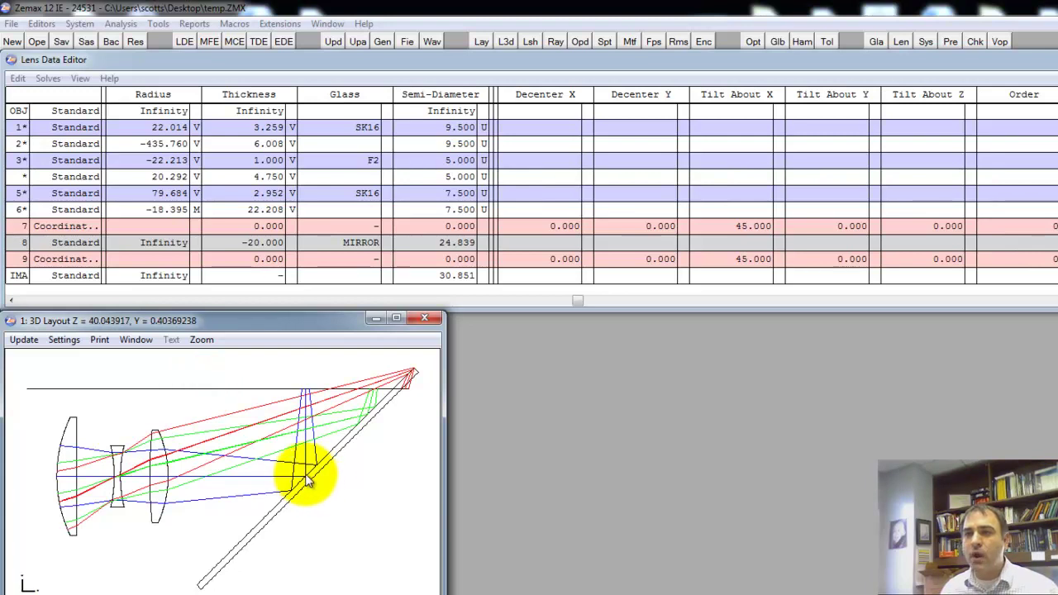
left_click_drag(272, 449, 339, 489)
left_click(220, 554)
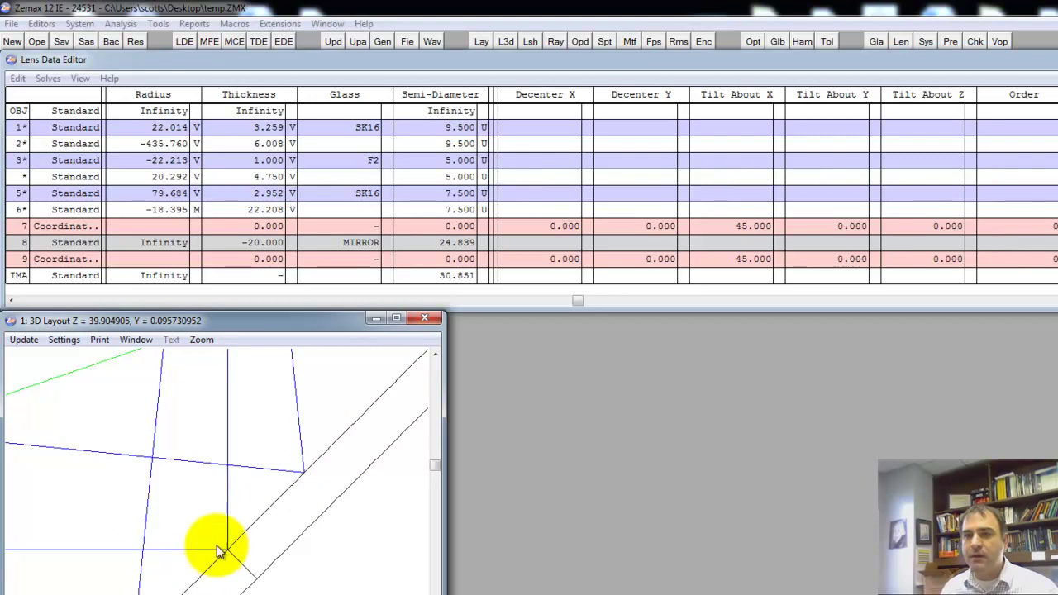
left_click(221, 555)
left_click(229, 543)
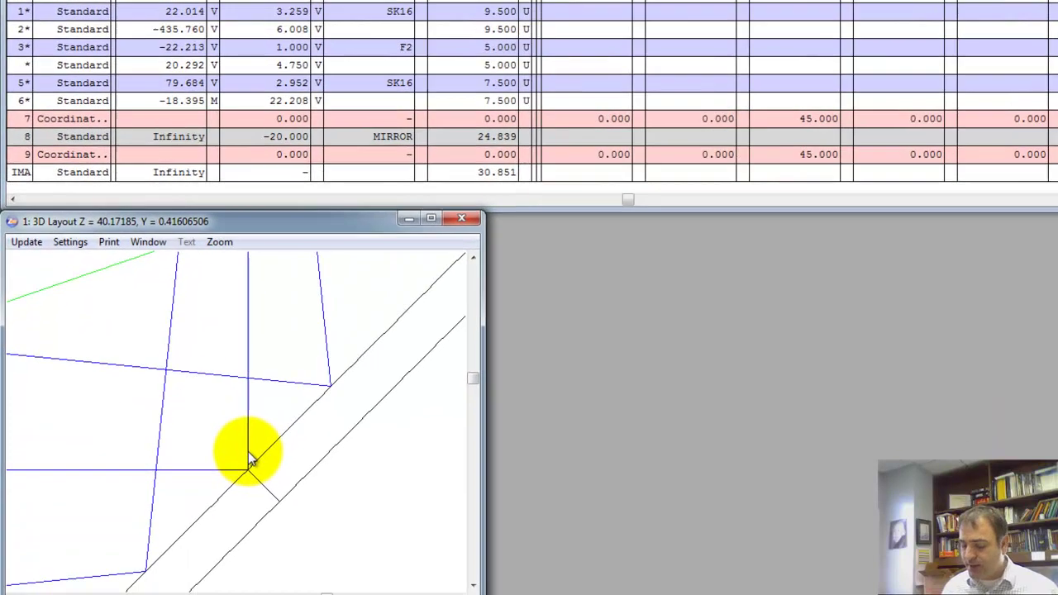
left_click(229, 533)
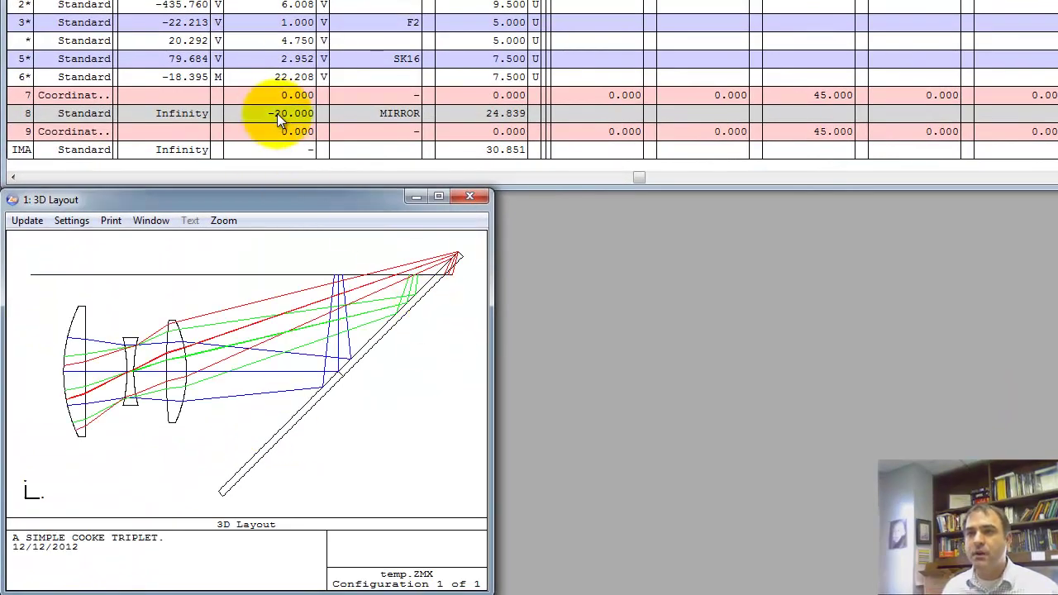
Insert a new surface 10 before the image with thickness -20
left_click(207, 150)
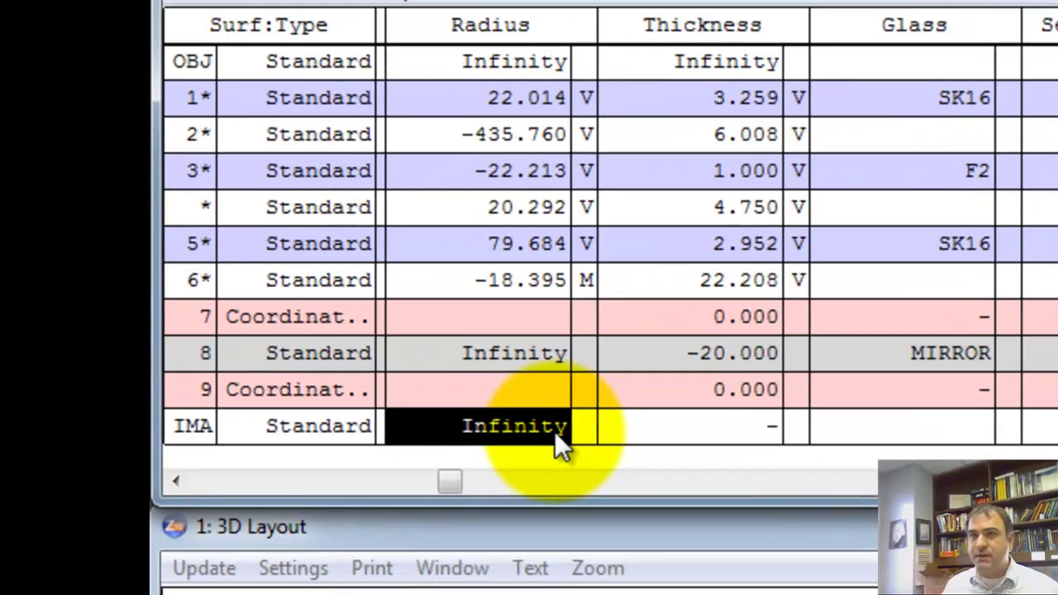
key("Insert")
left_click_drag(561, 503, 561, 537)
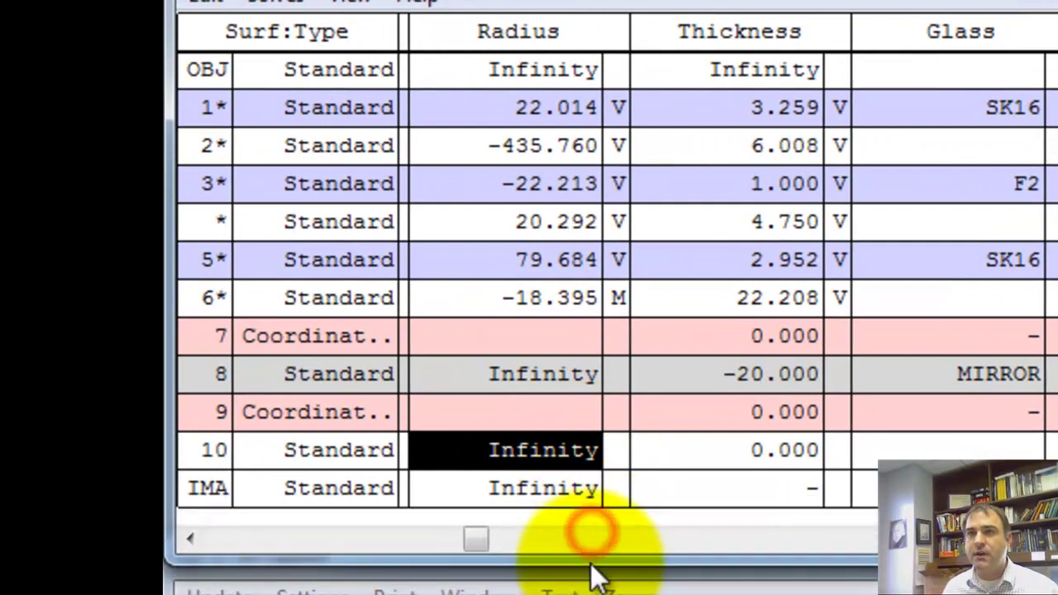
left_click(774, 485)
left_click(780, 446)
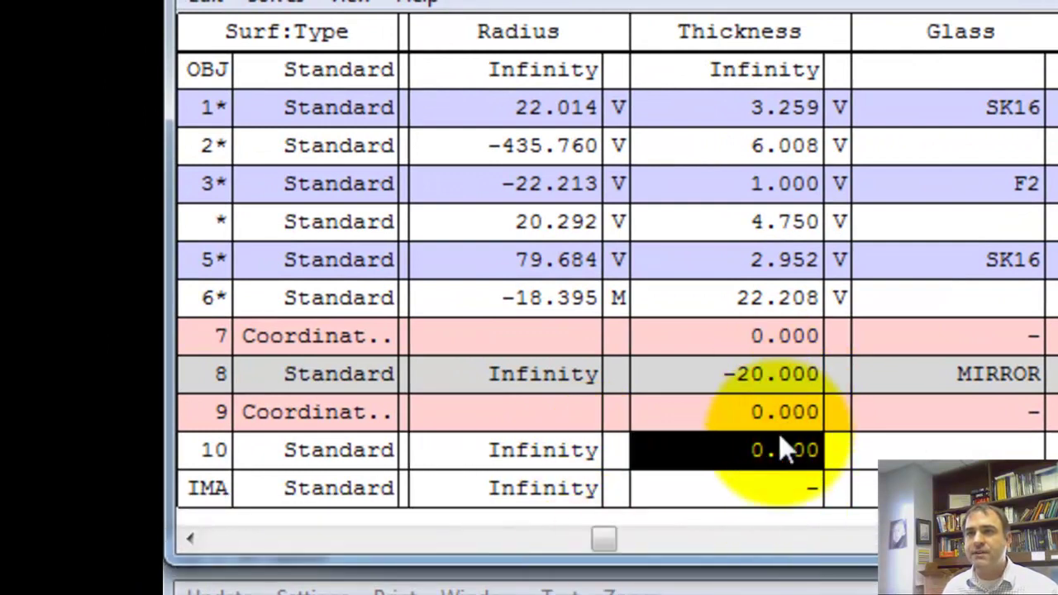
type("-20")
key("Return")
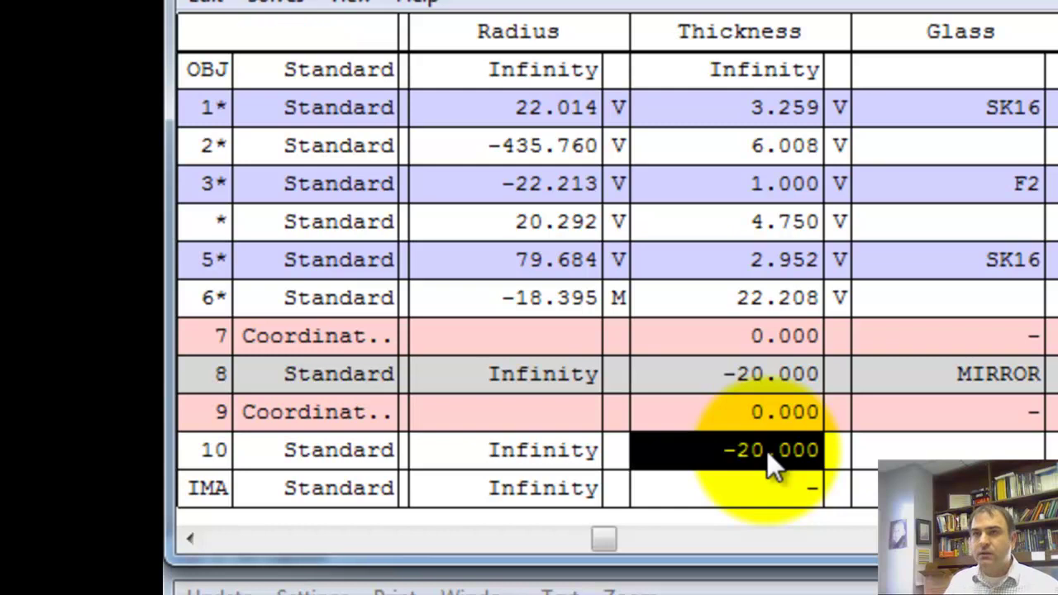
Change the mirror surface's thickness to 0
left_click(768, 381)
type("0")
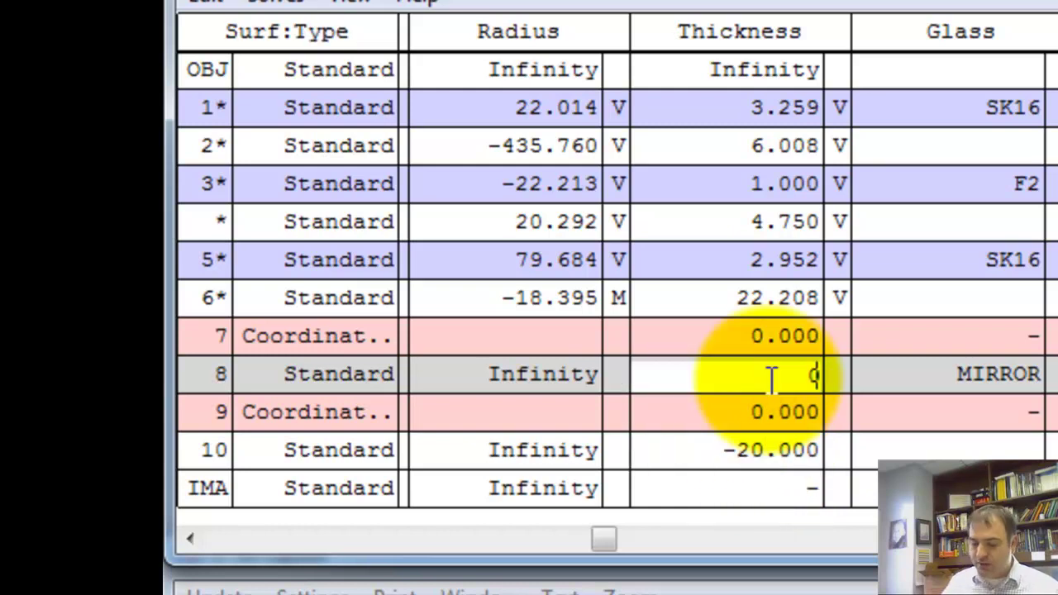
key("Return")
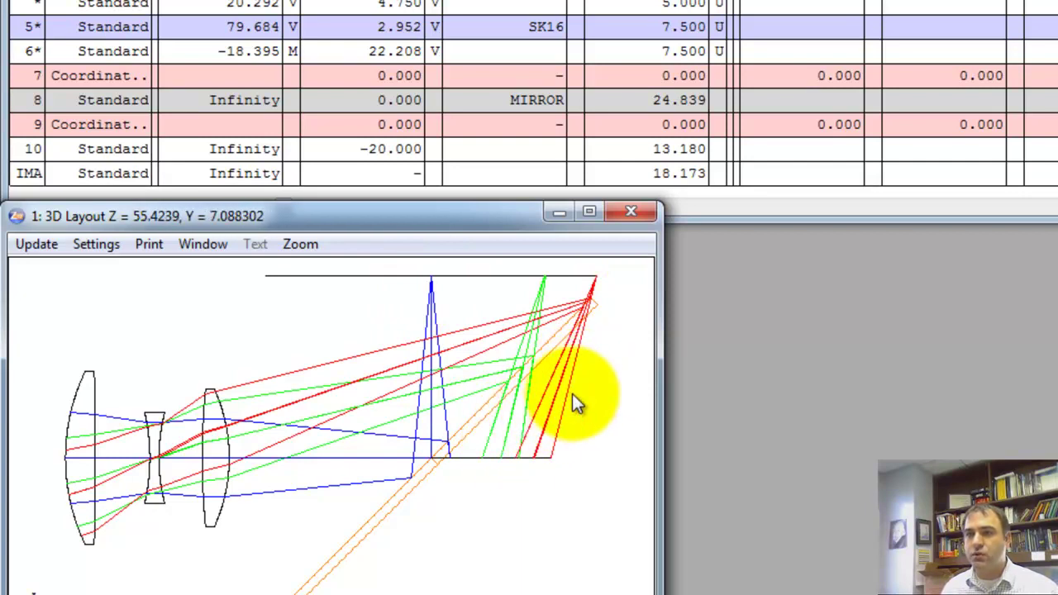
left_click(248, 148)
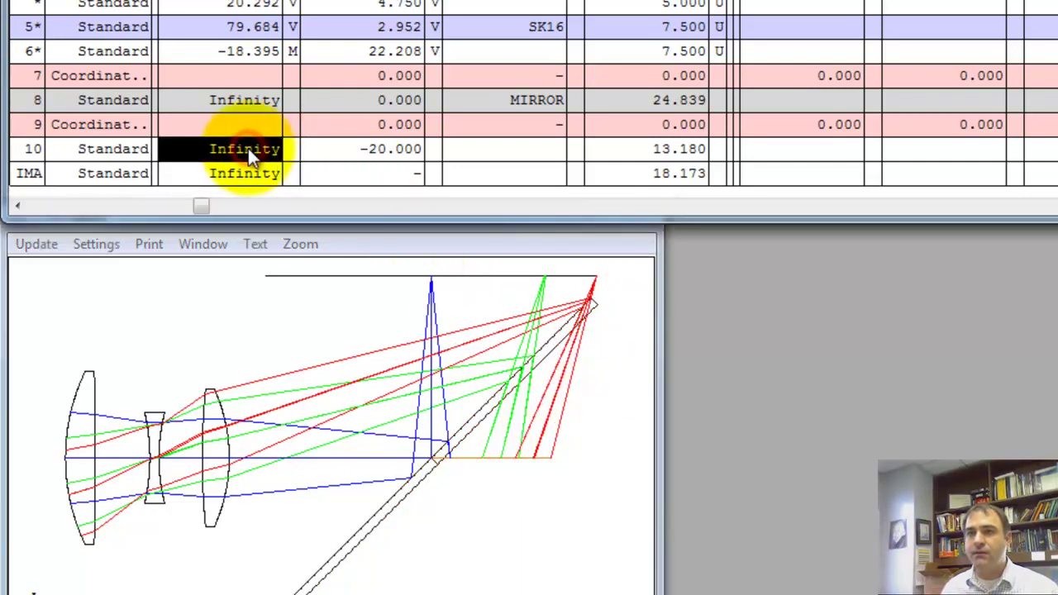
left_click(95, 153)
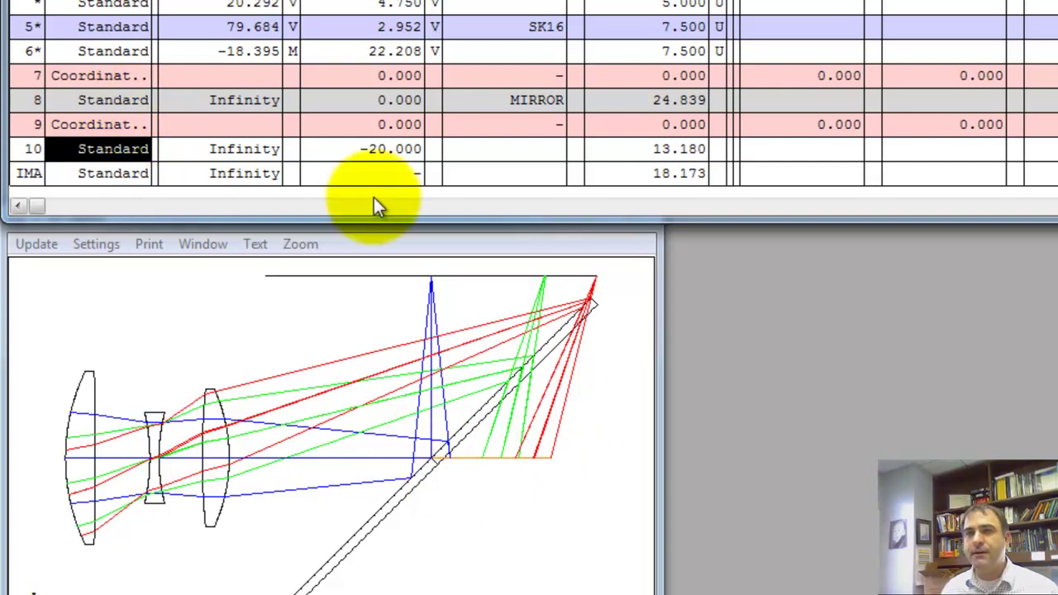
Set surface 10 to Do Not Draw, Hide Rays and Skip Rays To This Surface
double_click(116, 148)
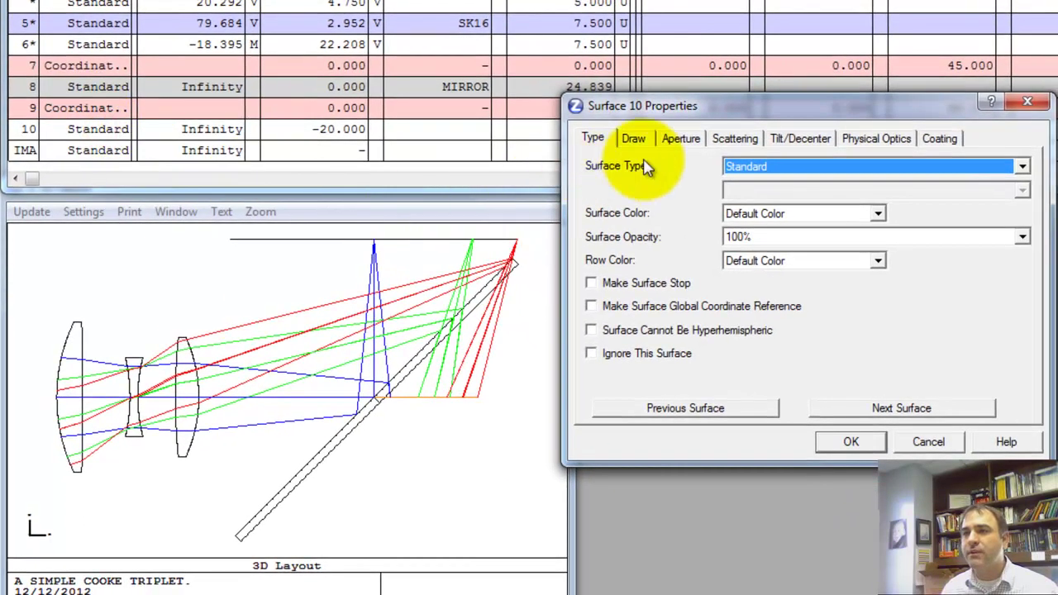
left_click(735, 164)
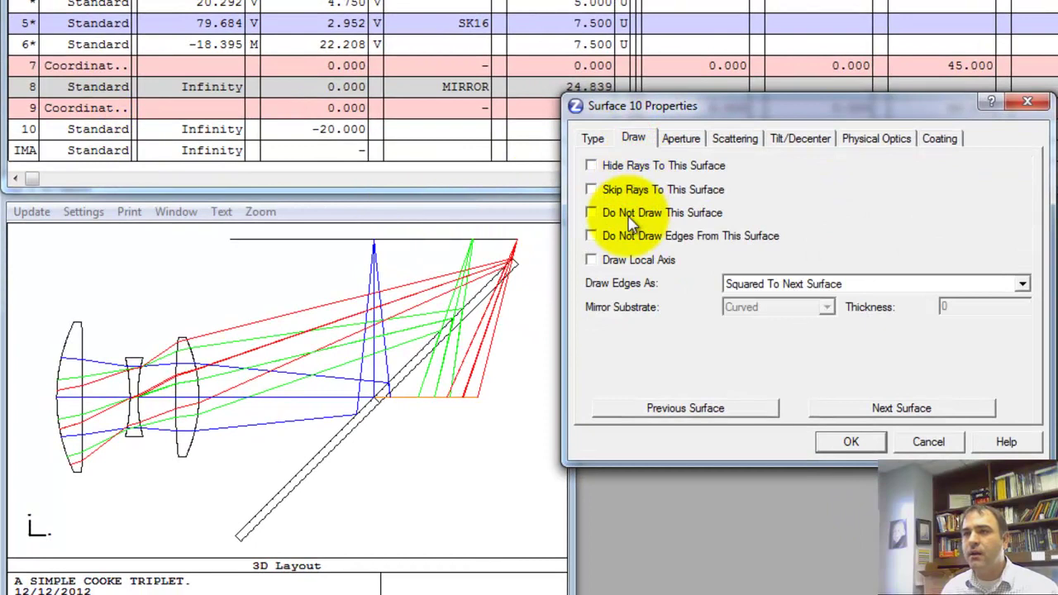
left_click(843, 444)
left_click(533, 424)
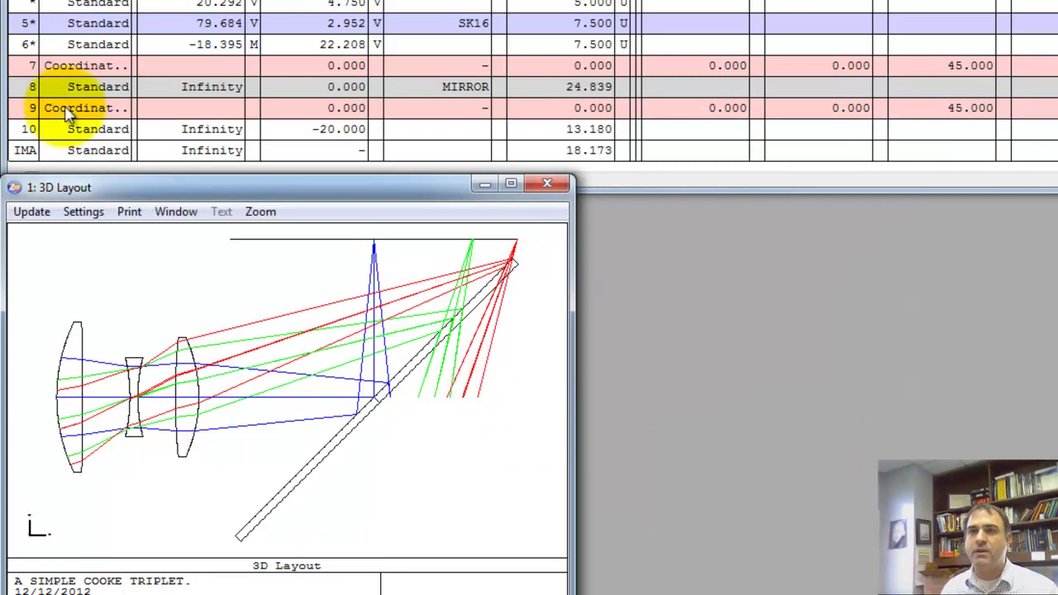
double_click(80, 132)
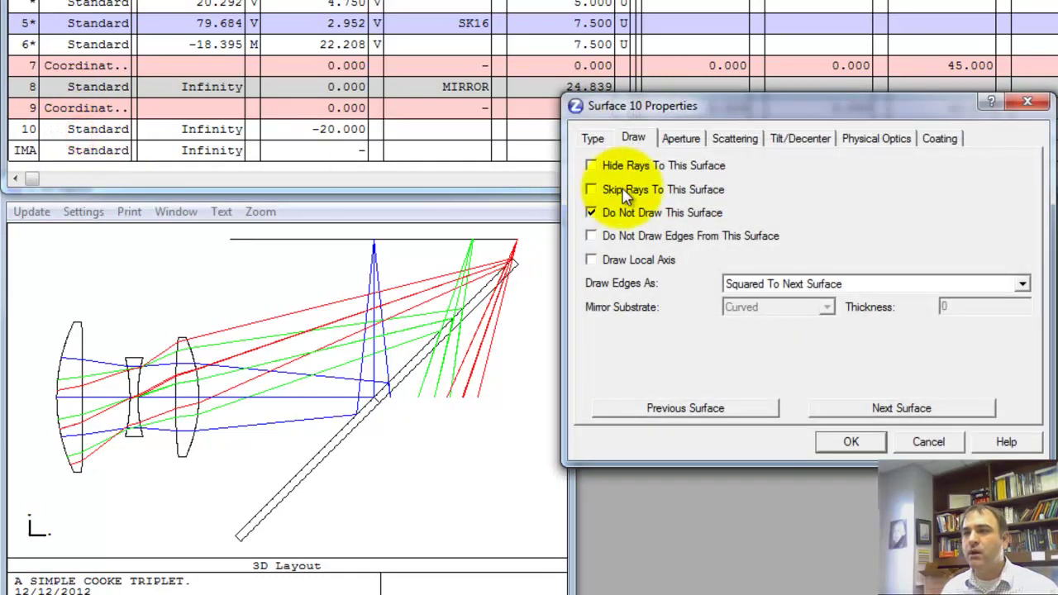
left_click(616, 167)
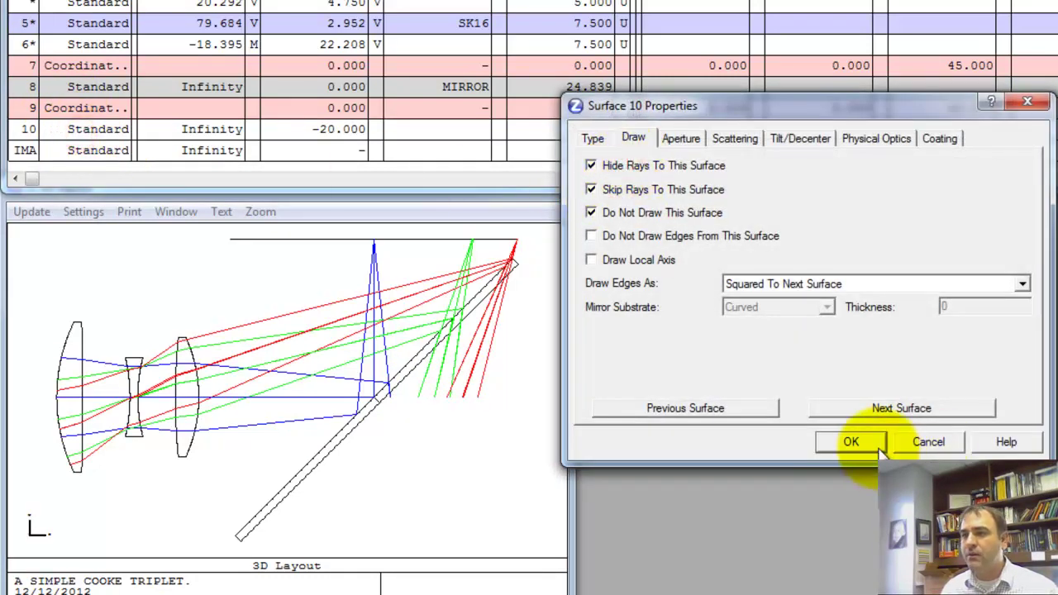
left_click(851, 441)
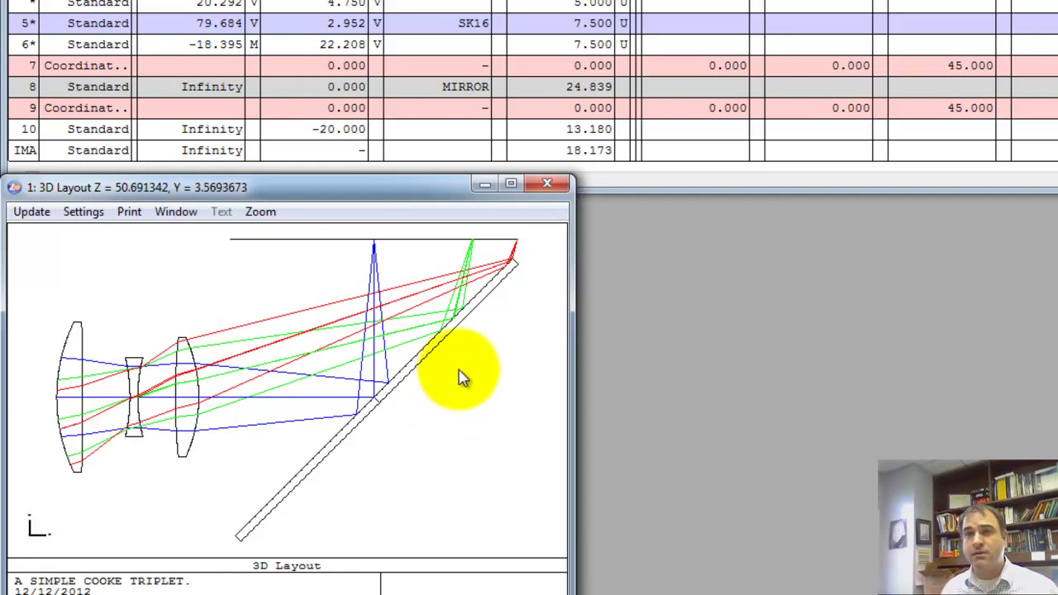
left_click(934, 86)
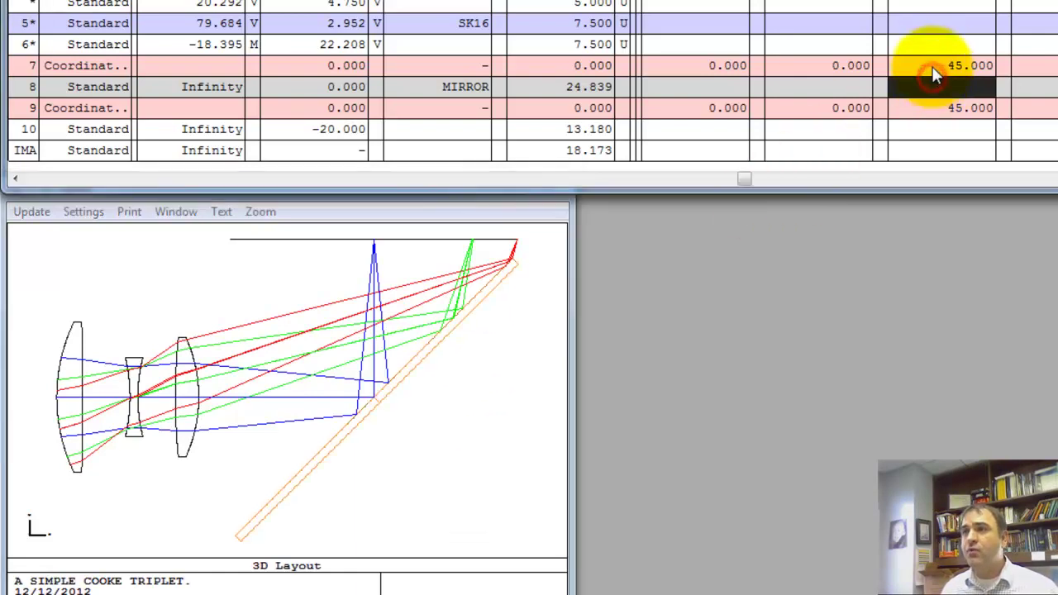
left_click(932, 68)
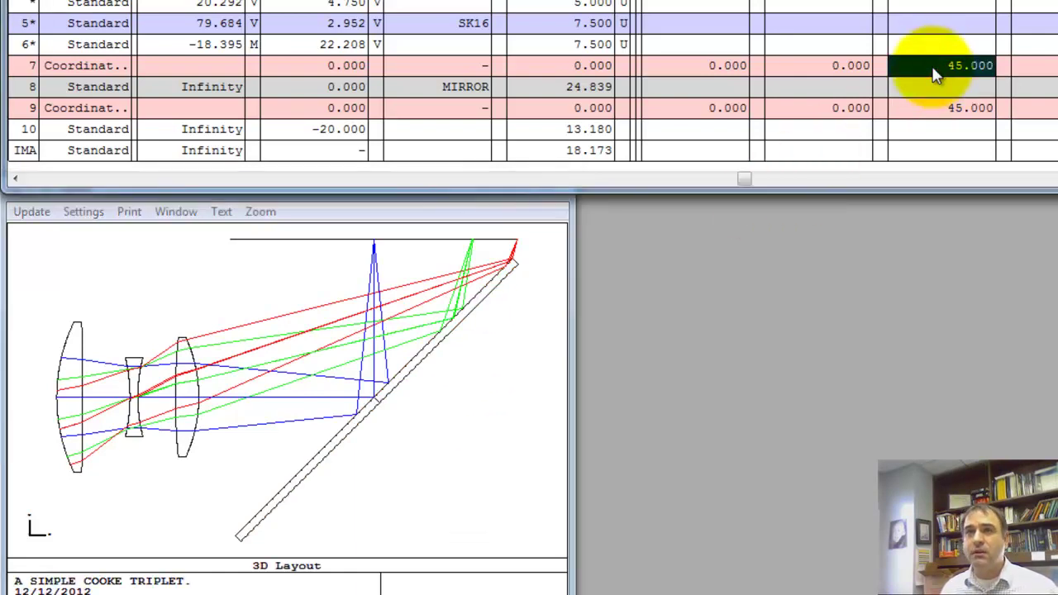
left_click(955, 67)
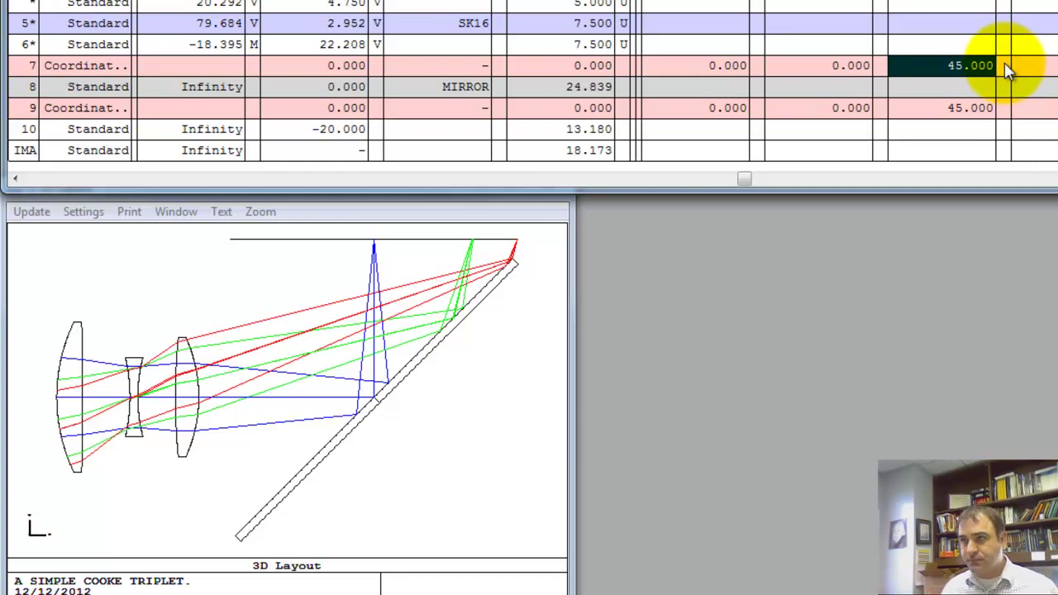
left_click(957, 110)
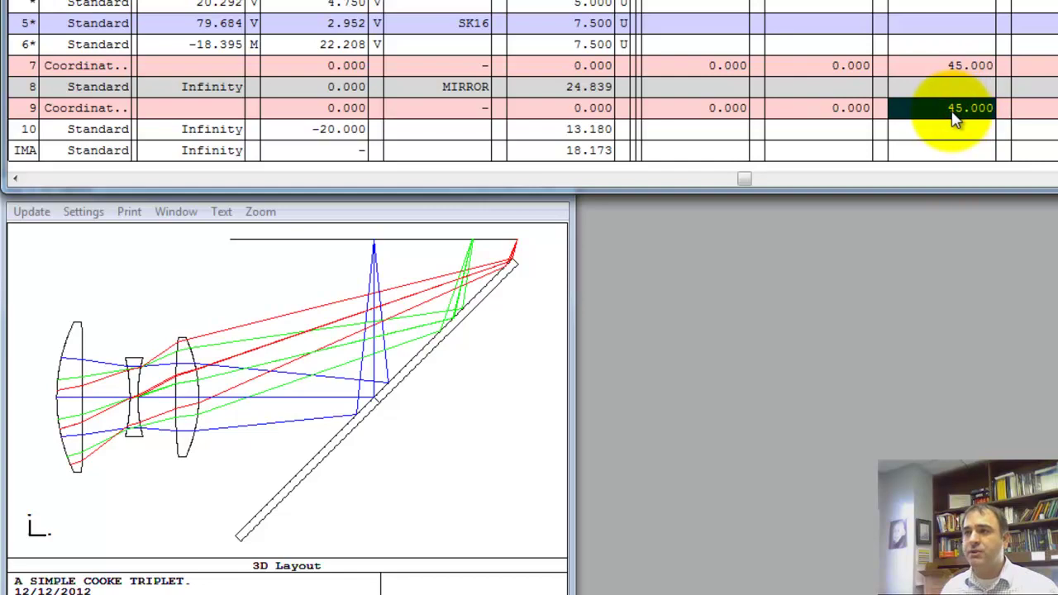
left_click(957, 67)
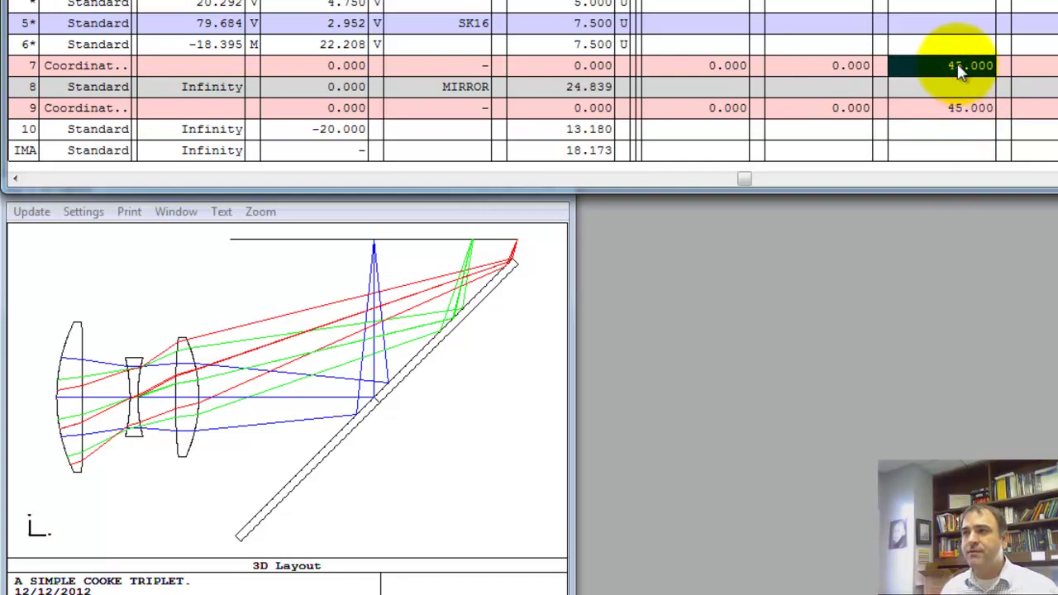
left_click(961, 114)
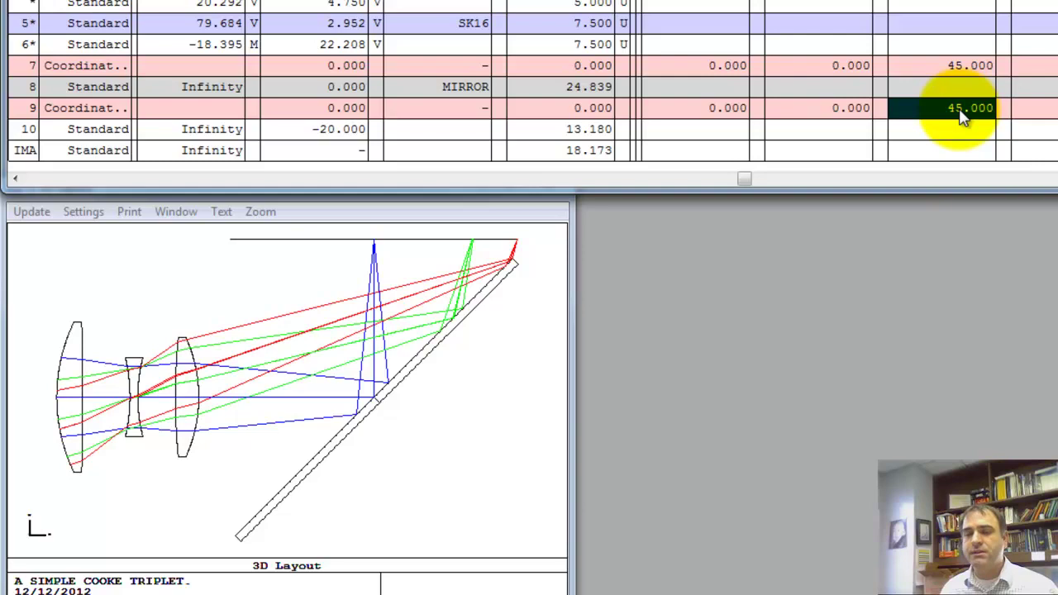
Make surface 9's tilt a pickup solve from surface 7
double_click(952, 108)
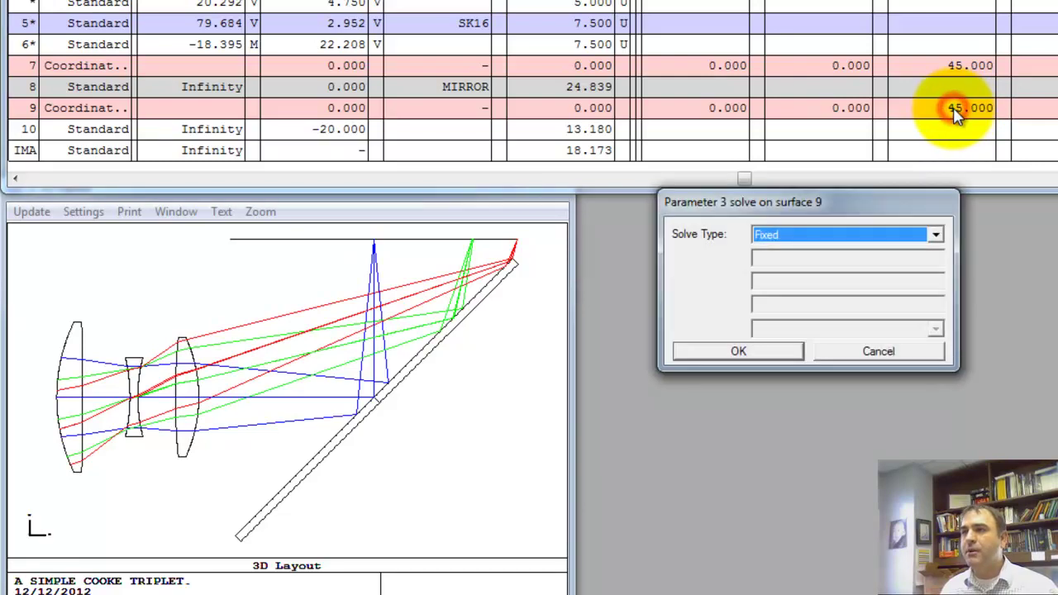
scroll(776, 241, "down", 2)
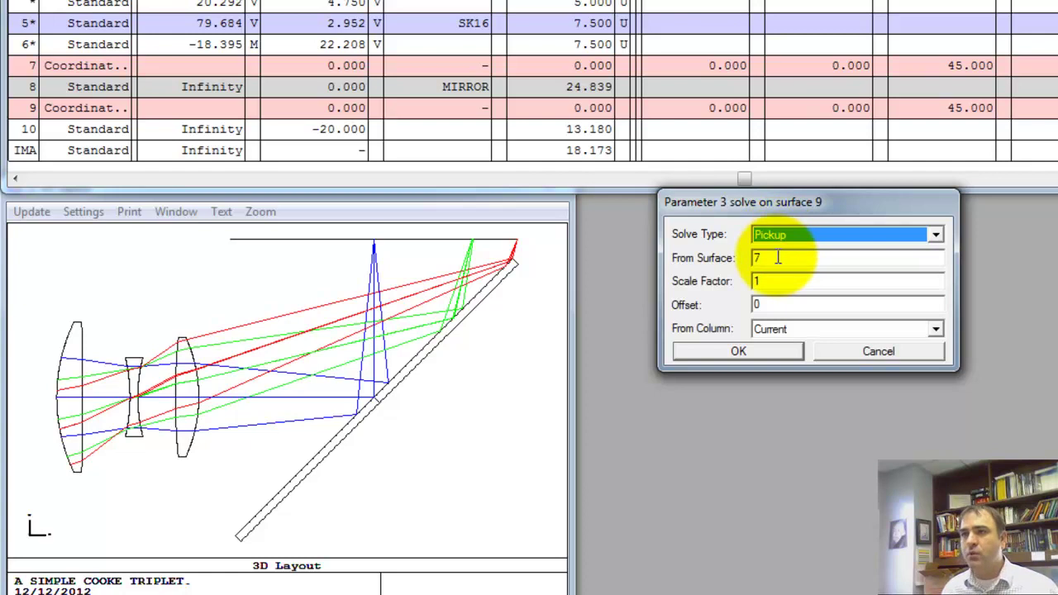
left_click(766, 349)
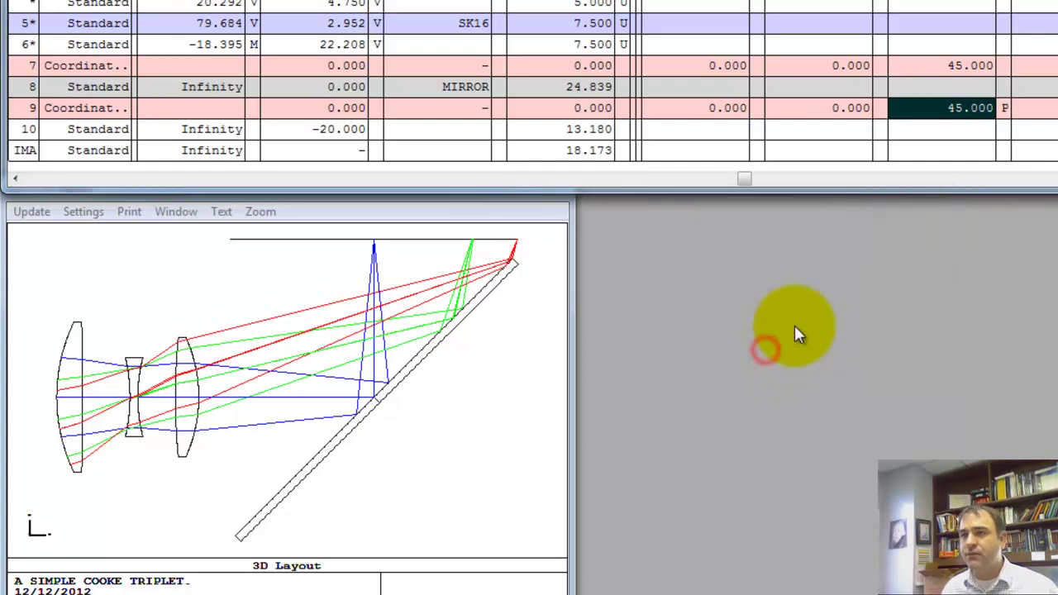
Change surface 7's tilt to 30 degrees and mark it variable
left_click(945, 68)
type("30")
key("Return")
left_click(377, 402)
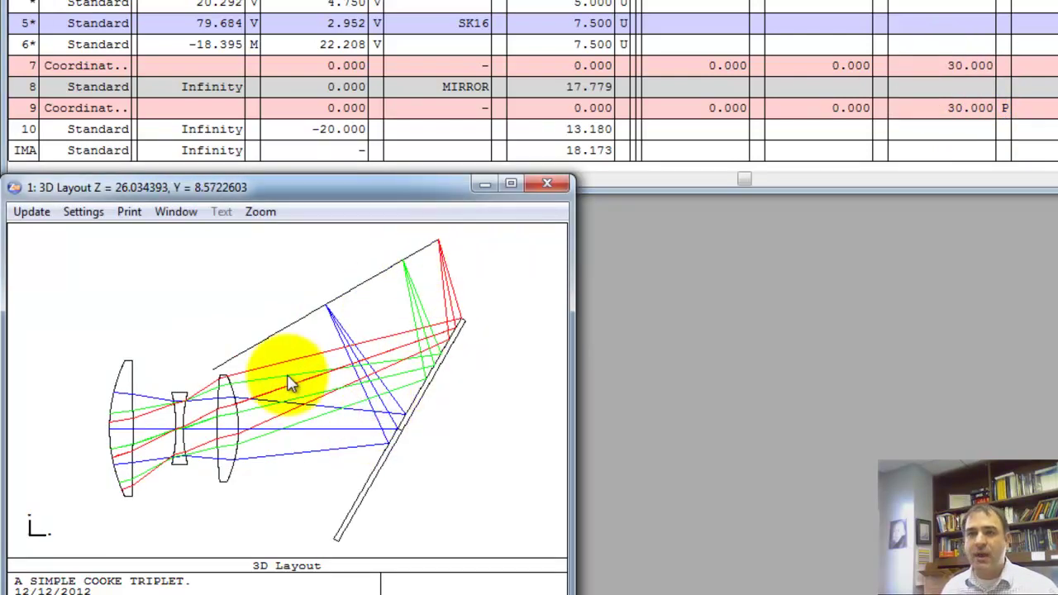
key("ctrl+z")
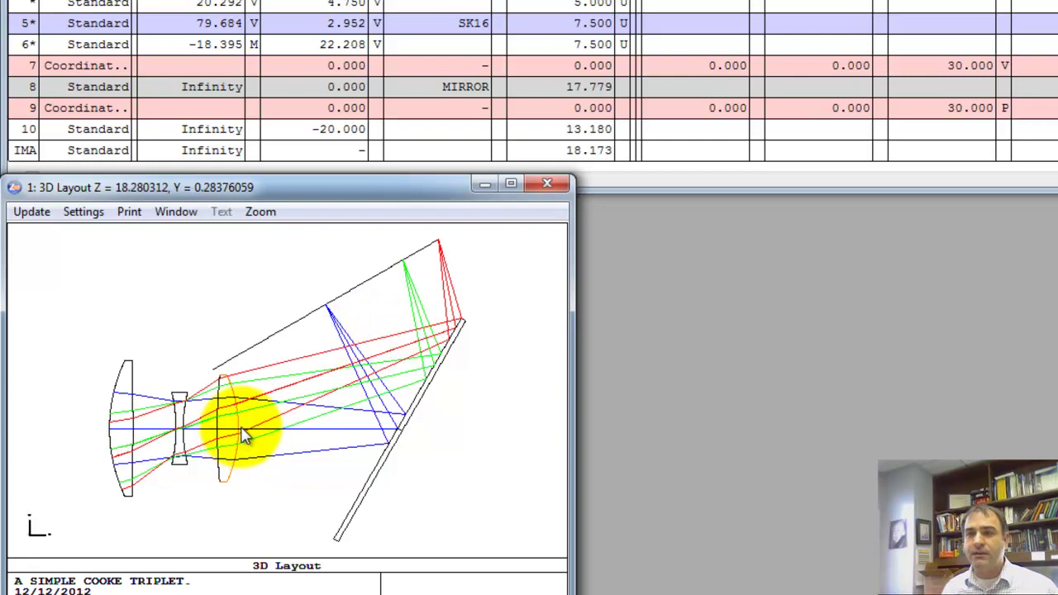
Set mirror surface 8 as the global coordinate reference
double_click(90, 46)
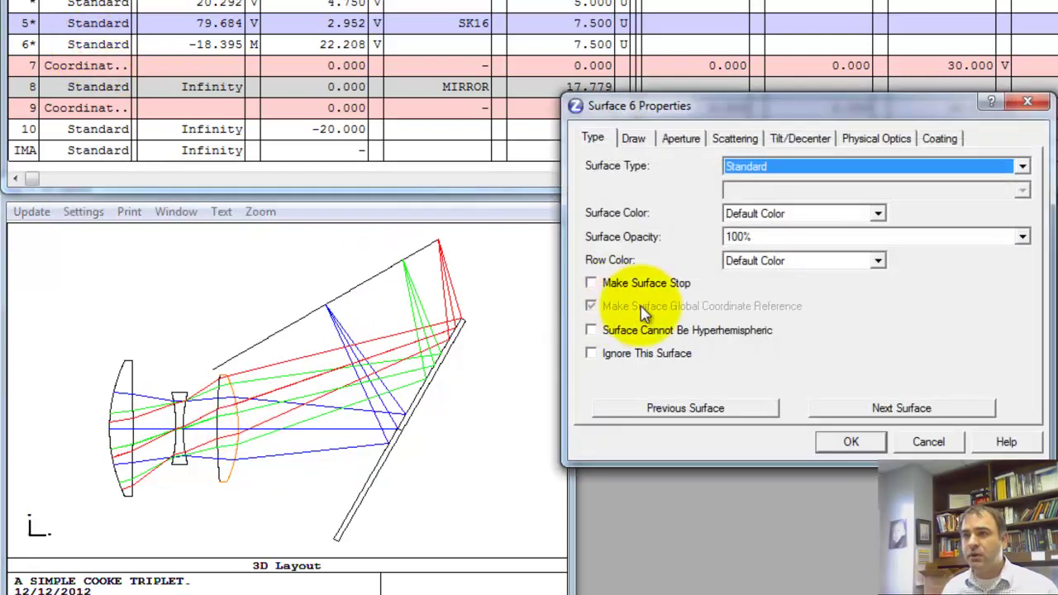
left_click(934, 439)
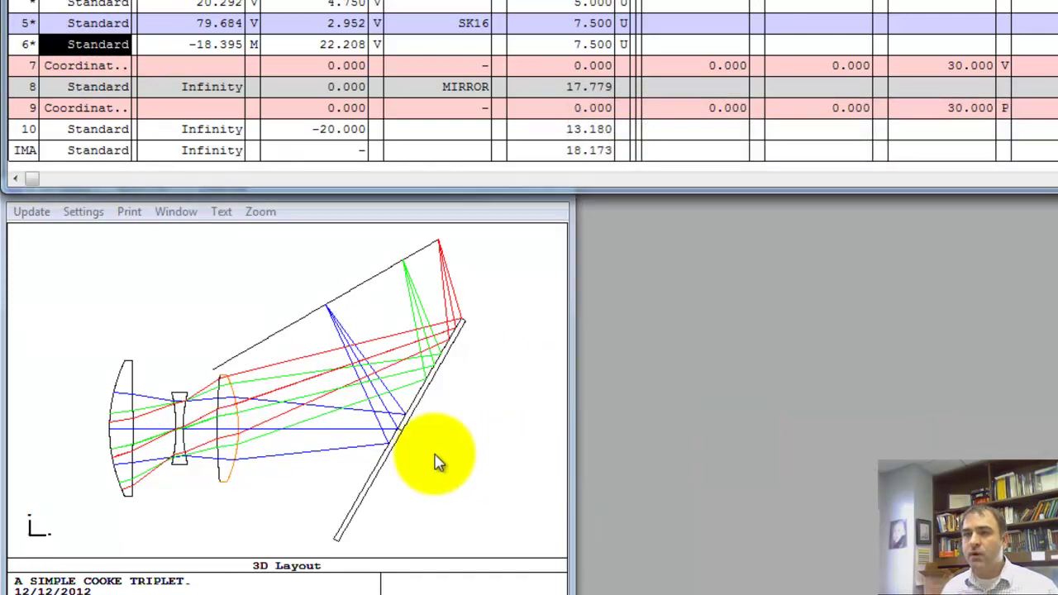
double_click(115, 88)
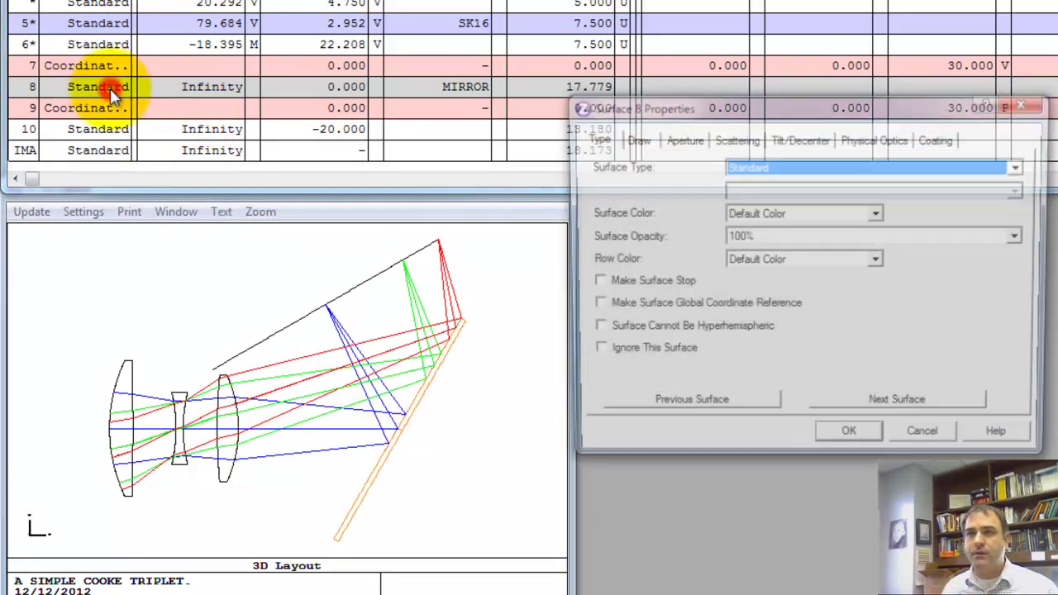
left_click(620, 306)
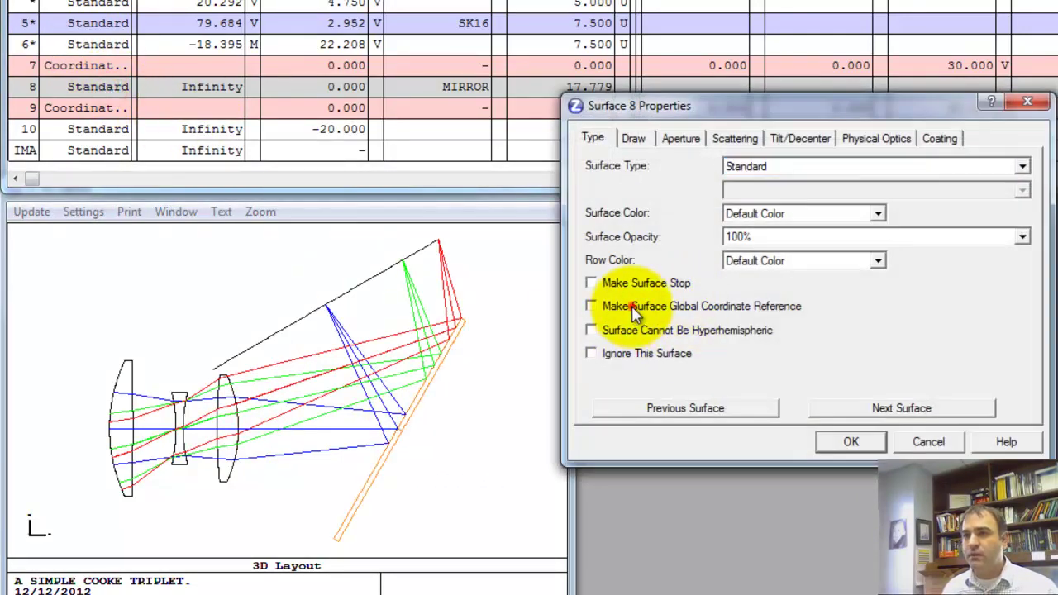
left_click(849, 443)
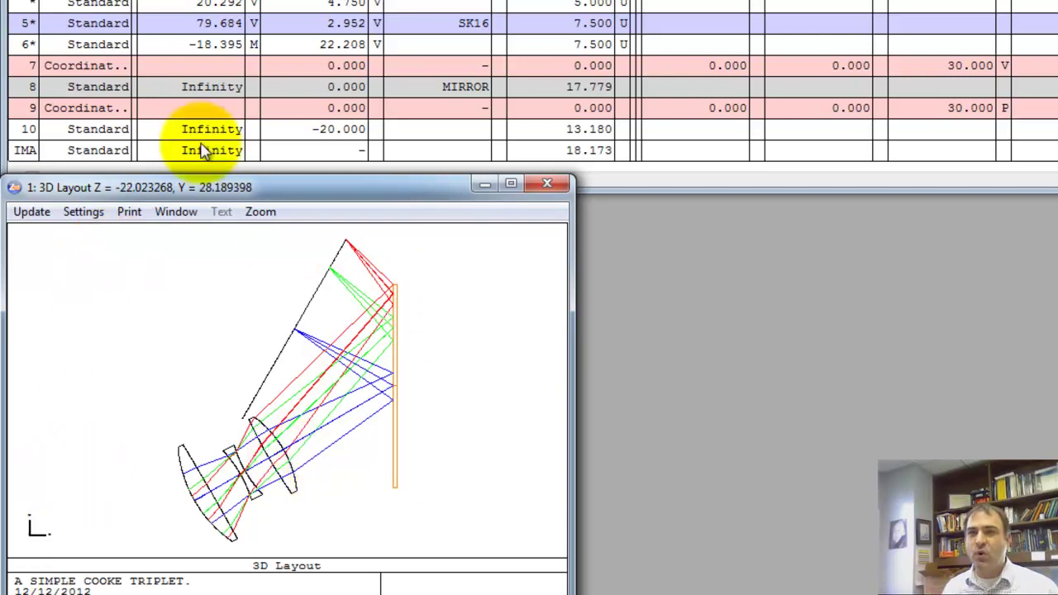
Set the image surface as global coordinate reference and redraw the 3D layout
double_click(72, 150)
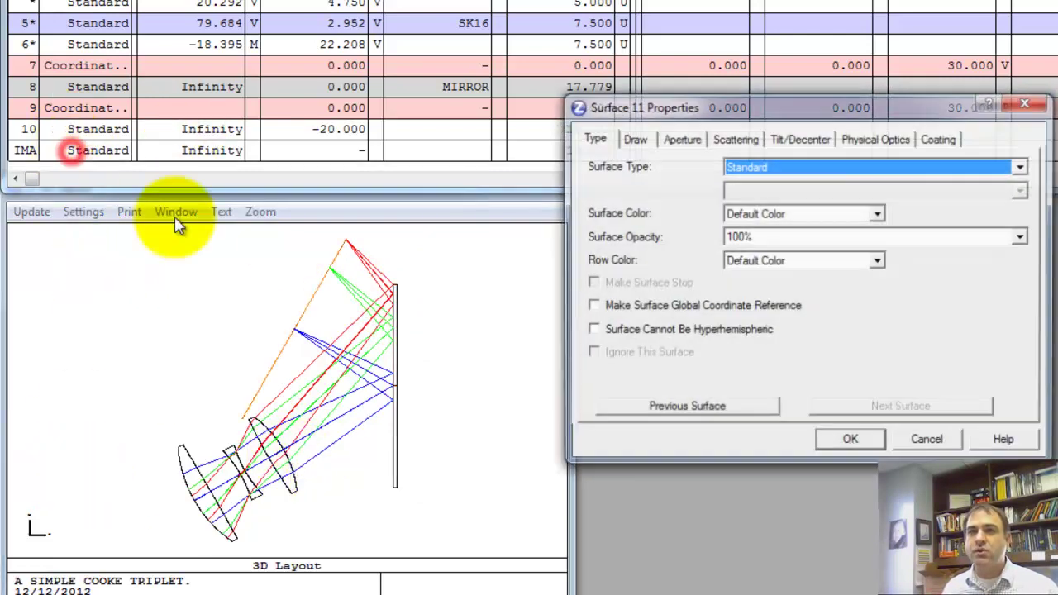
left_click(594, 305)
left_click(831, 438)
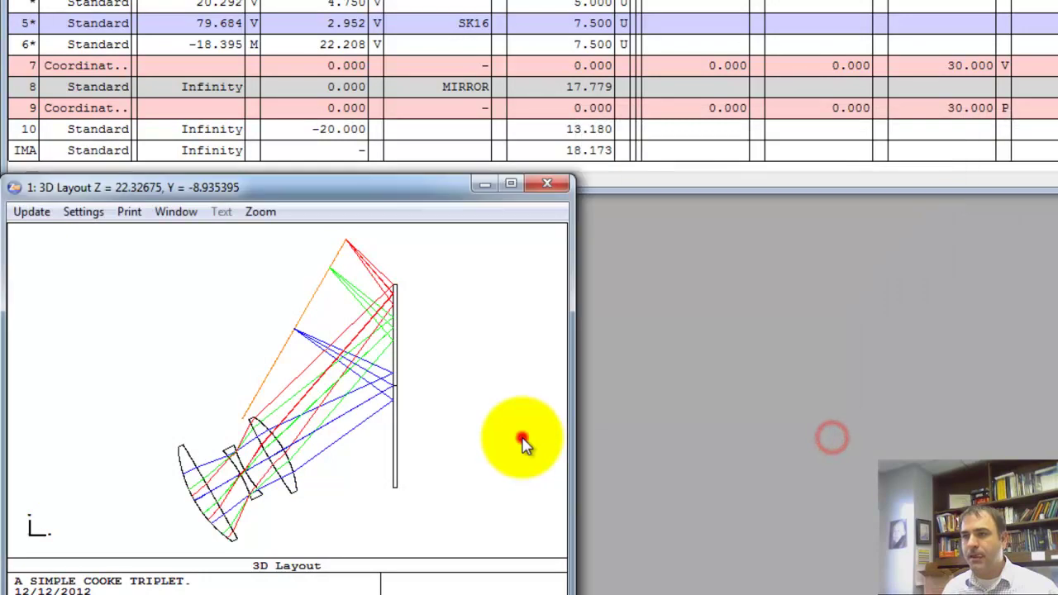
double_click(522, 440)
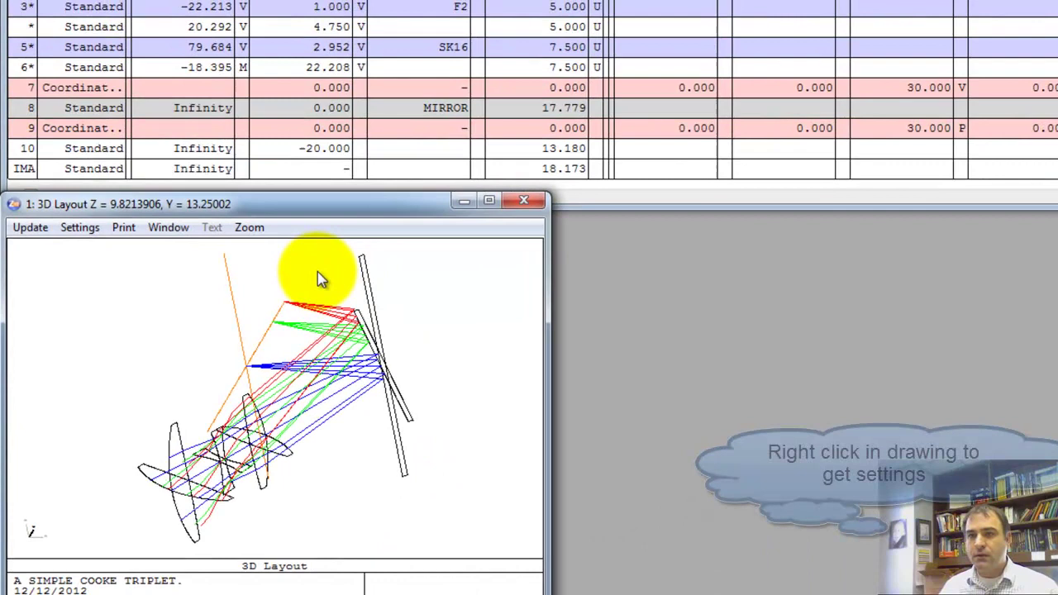
Set the 3D layout's Rotation Y and Rotation Z to 0
right_click(316, 360)
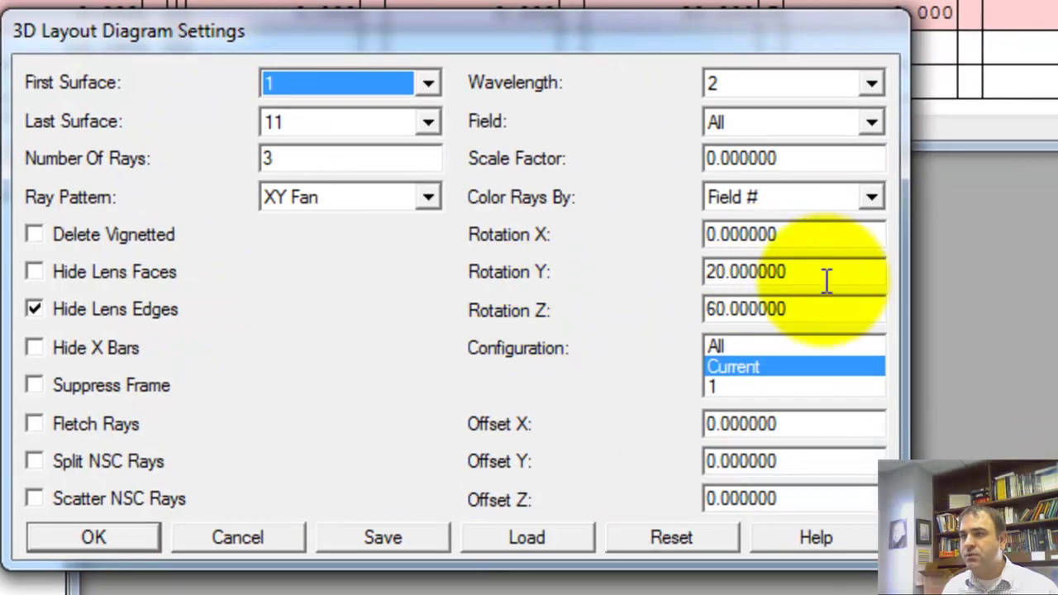
double_click(988, 283)
type("0")
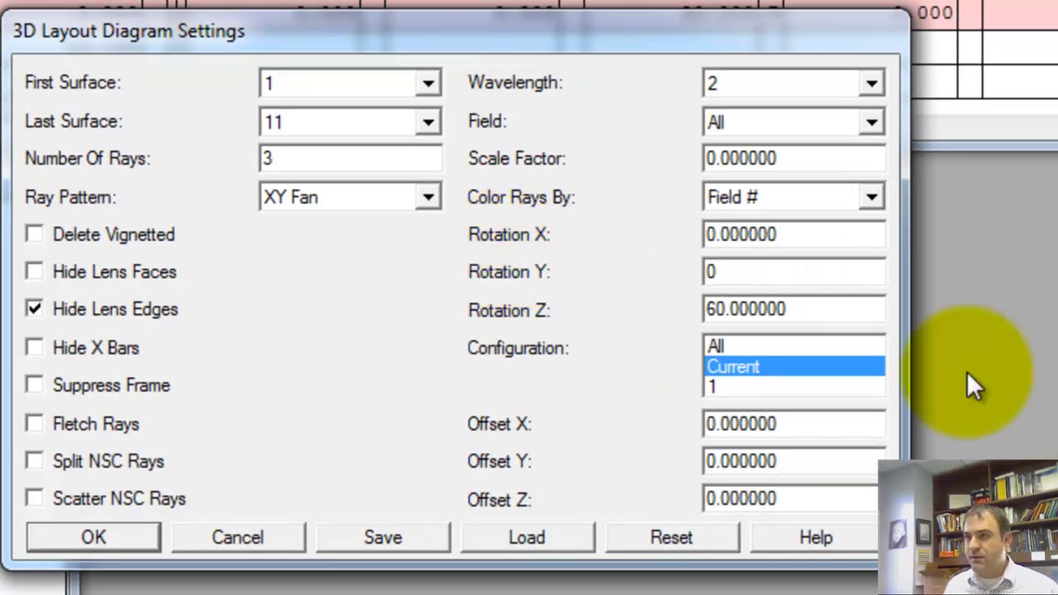
double_click(841, 303)
type("0")
key("Return")
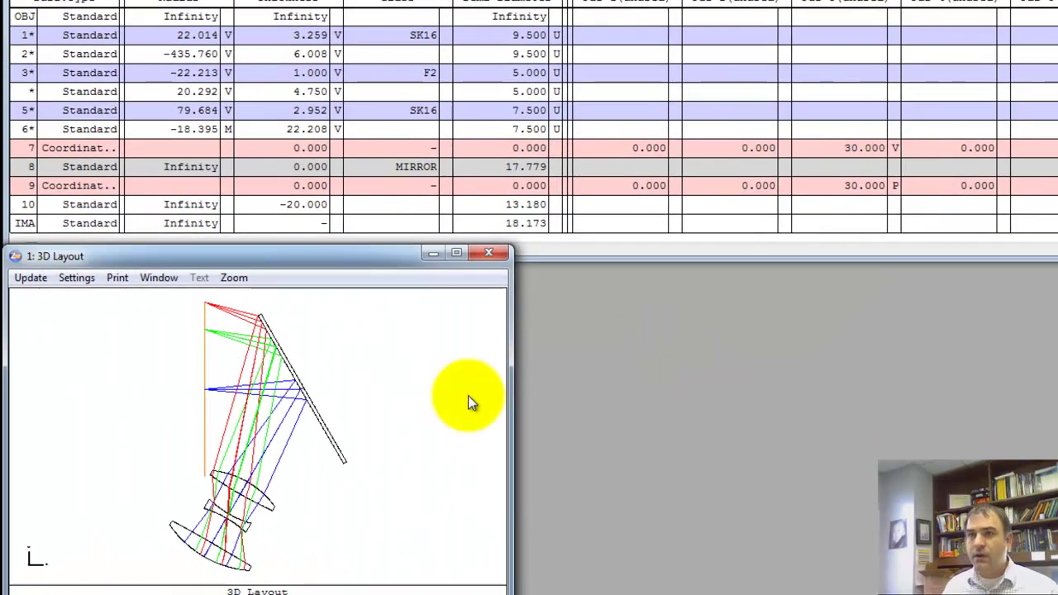
left_click(371, 423)
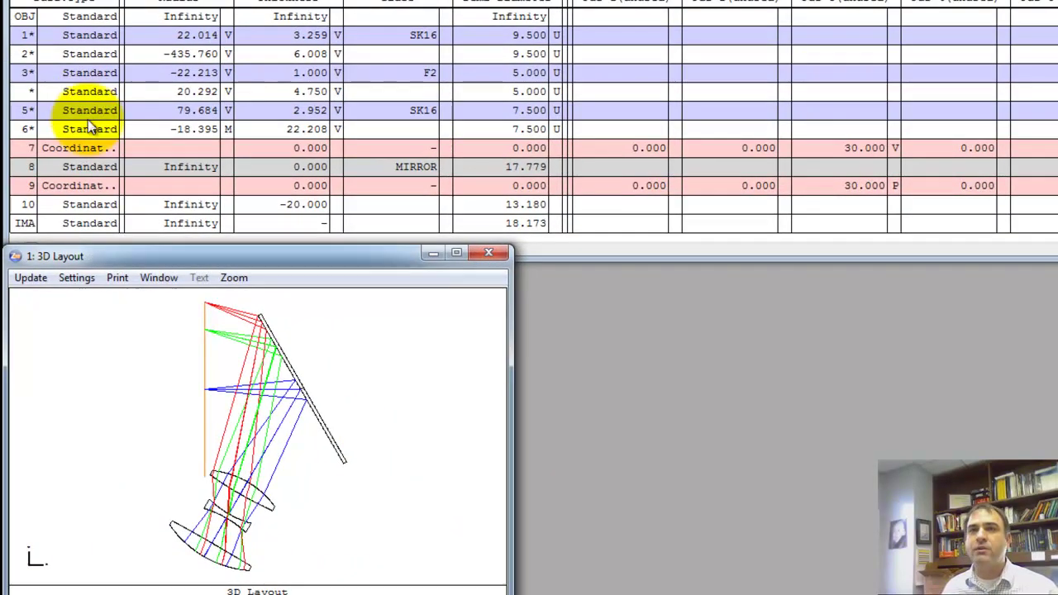
Make surface 6 the global coordinate reference
double_click(67, 132)
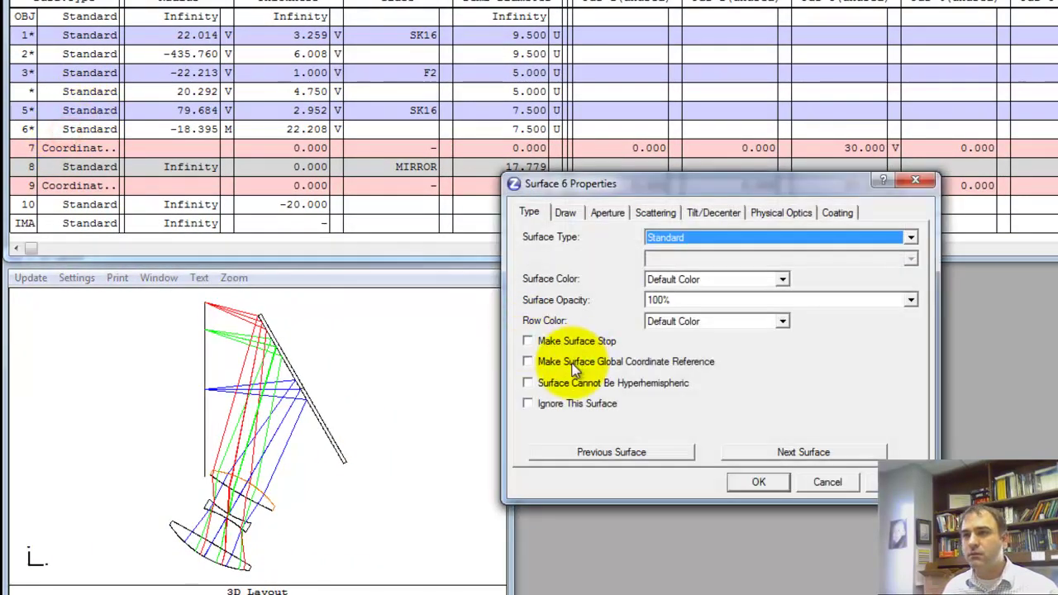
left_click(570, 361)
left_click(766, 486)
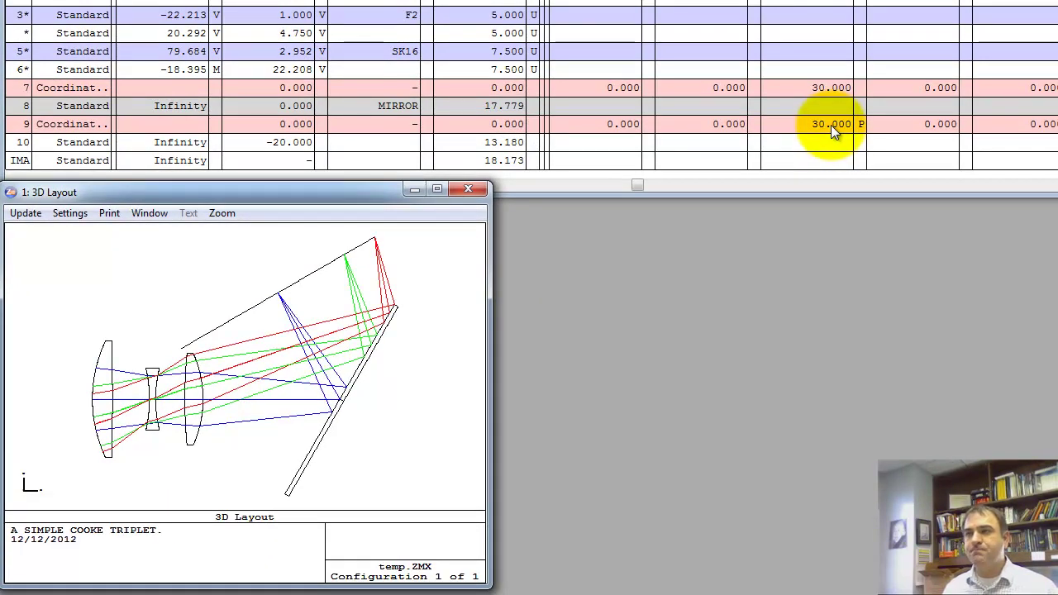
Flag surface 7's 30.000 tilt as a variable with Ctrl+Z
left_click(831, 125)
left_click(302, 339)
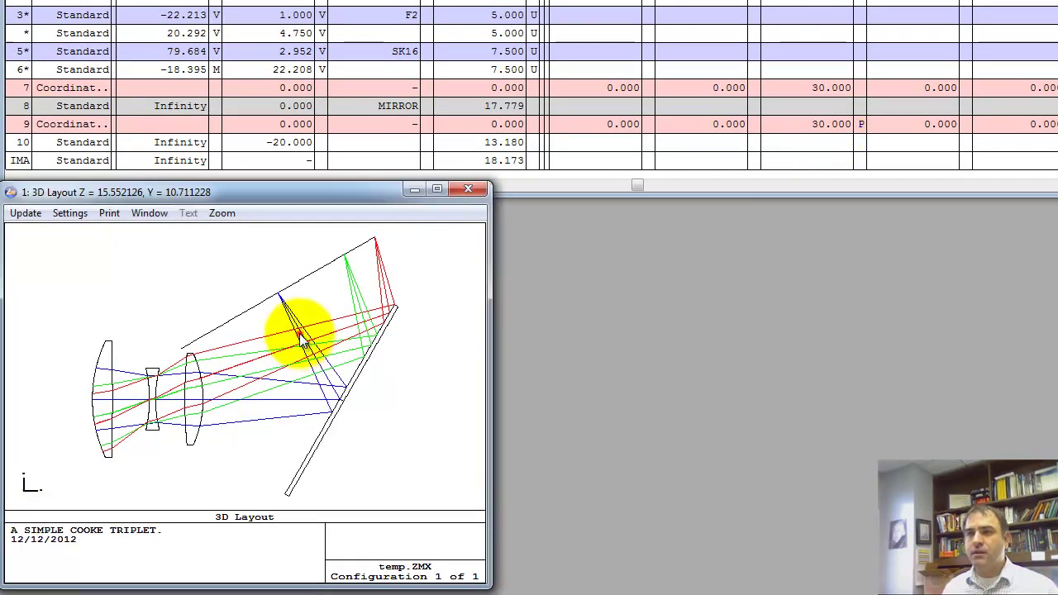
left_click_drag(301, 336, 366, 281)
left_click(829, 88)
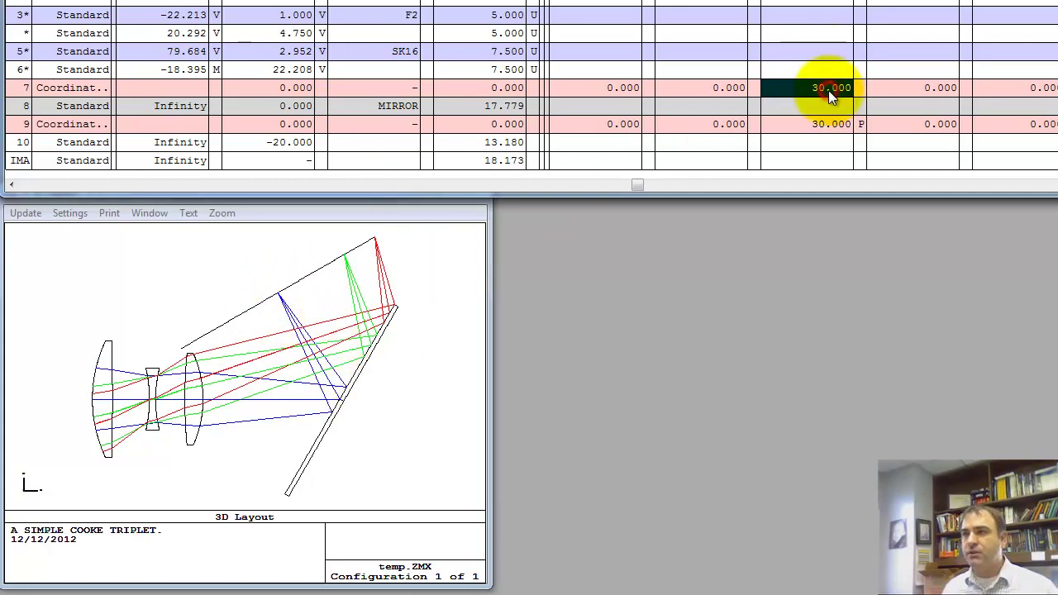
key("ctrl+z")
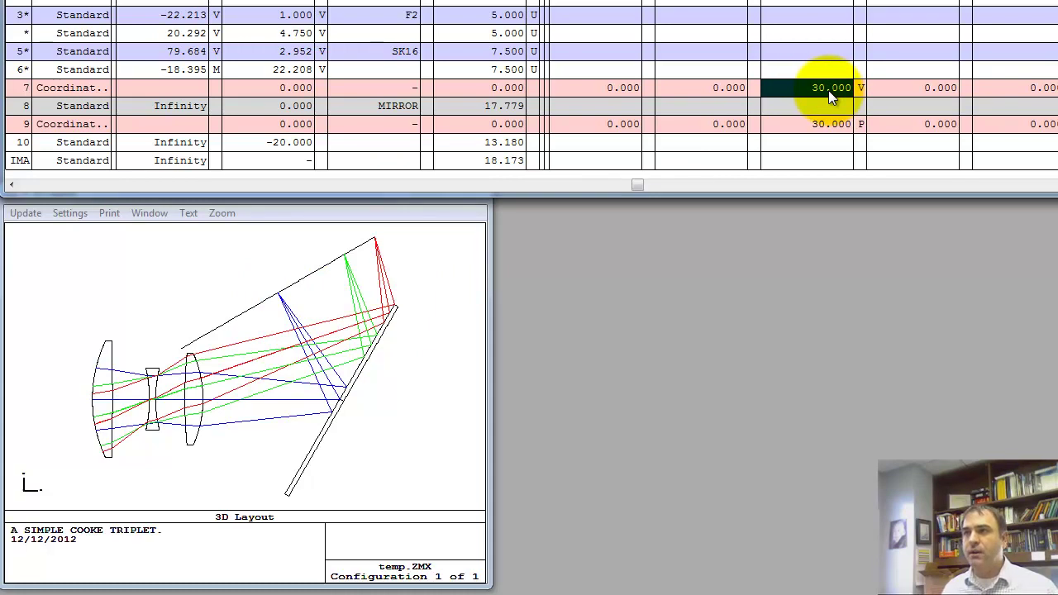